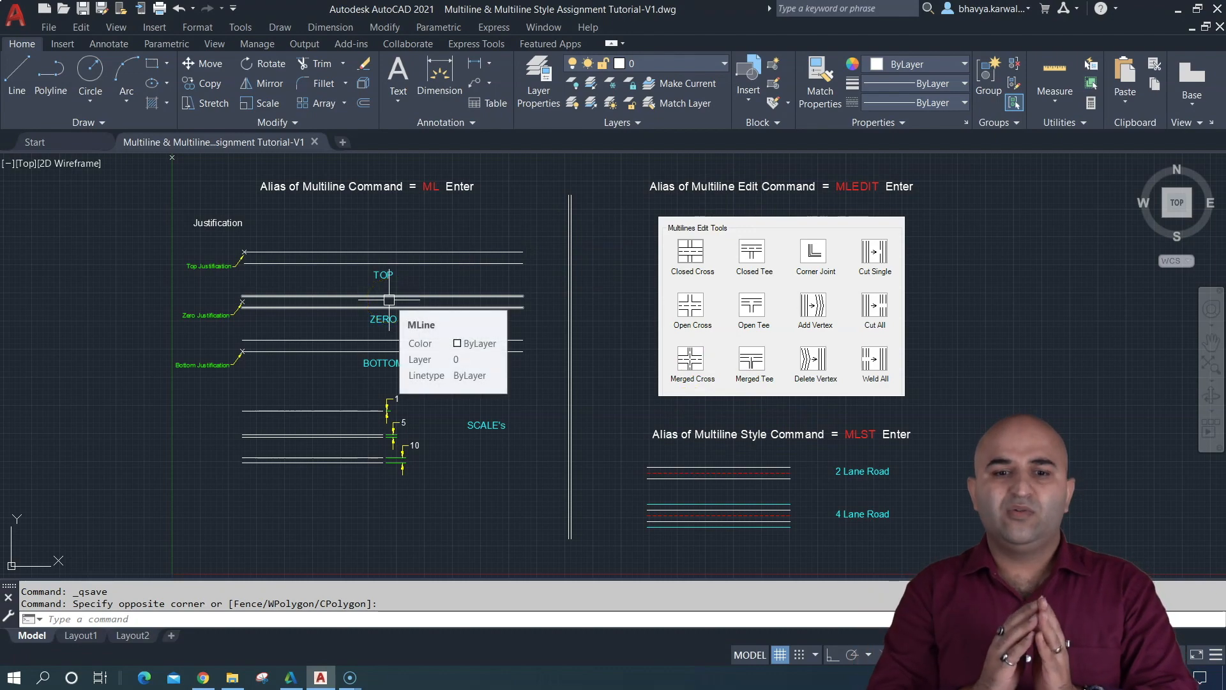
# - Draw a zigzag of four connected line segments in the empty area beside the justification examples
pyautogui.moveTo(271, 271)
pyautogui.mouseDown(button='middle')
pyautogui.moveTo(537, 285)
pyautogui.moveTo(665, 257)
pyautogui.mouseUp(button='middle')
pyautogui.scroll(3, 325, 267)
pyautogui.moveTo(307, 266); pyautogui.dragTo(433, 353, button='middle')
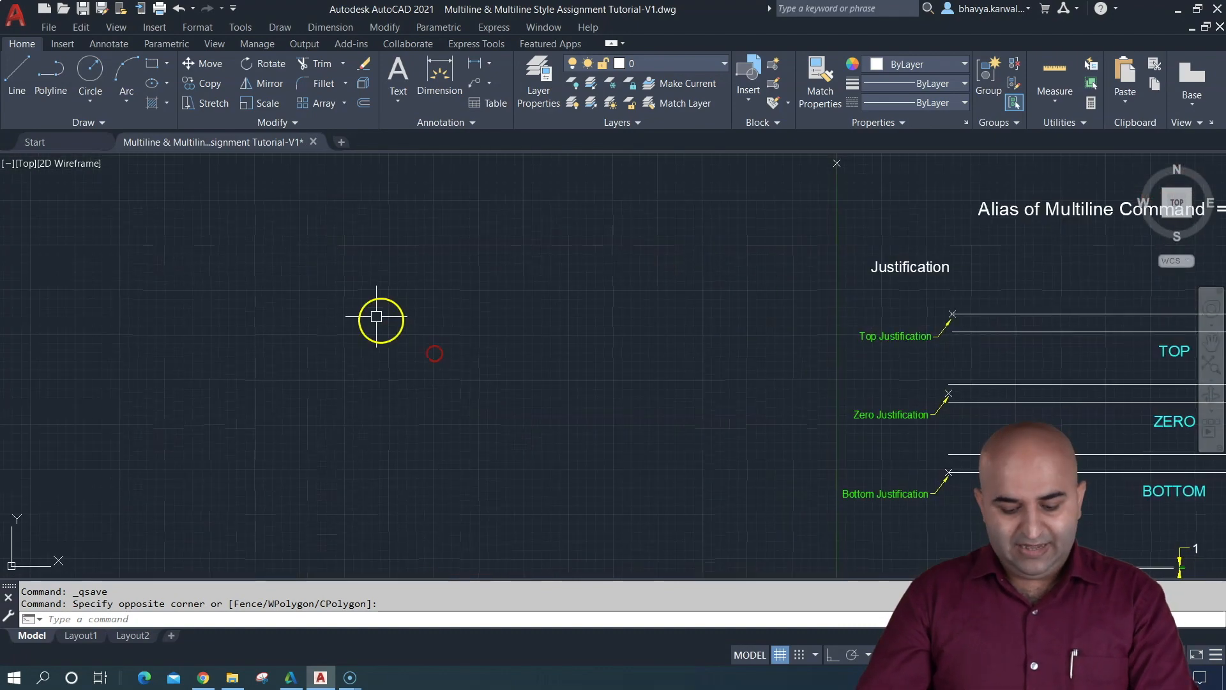
pyautogui.write('l')
pyautogui.press('Return')
pyautogui.click(255, 357)
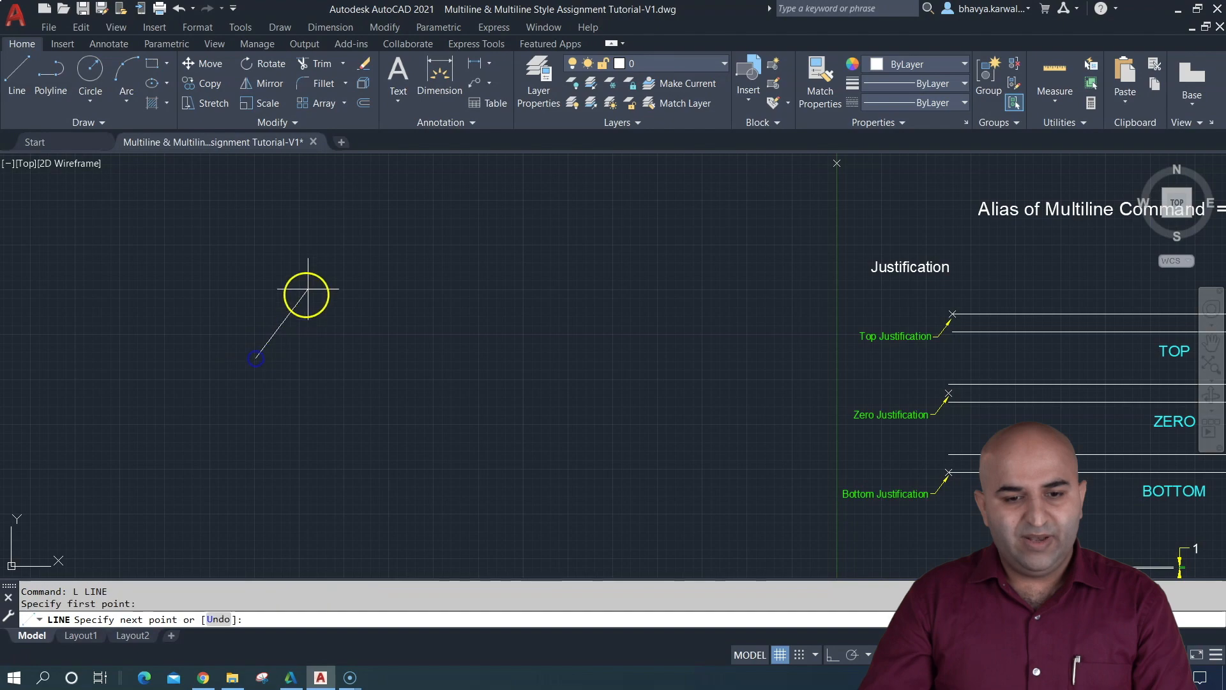
pyautogui.click(312, 259)
pyautogui.click(333, 313)
pyautogui.click(351, 262)
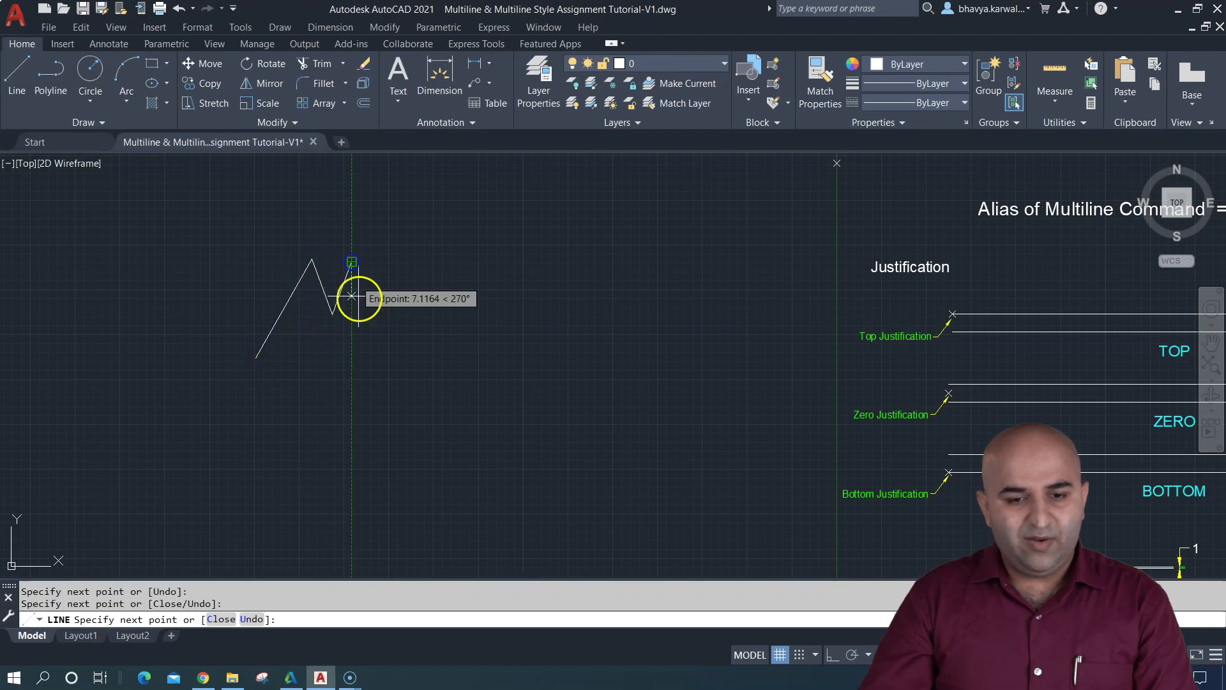
pyautogui.click(366, 316)
pyautogui.press('Escape')
# - Select the zigzag's line segments one after another to examine whether they are separate objects, and clear the selection
pyautogui.scroll(5, 348, 295)
pyautogui.moveTo(347, 296); pyautogui.dragTo(465, 329, button='middle')
pyautogui.click(493, 312)
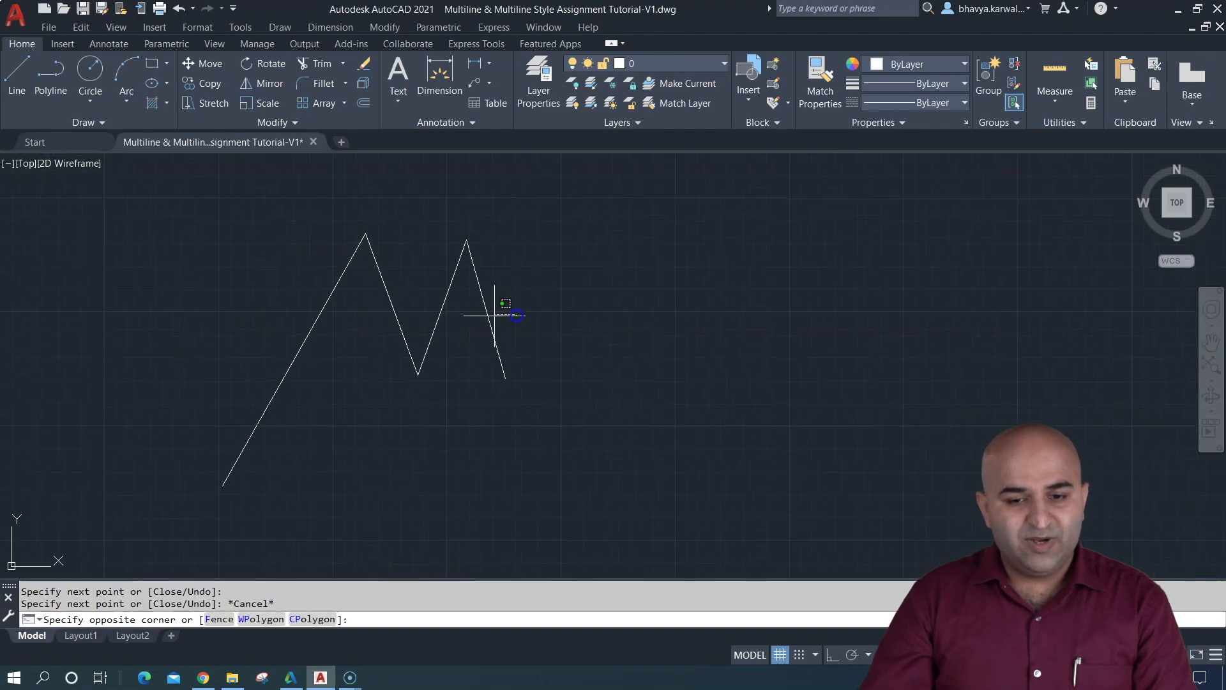
pyautogui.click(451, 334)
pyautogui.click(450, 332)
pyautogui.click(424, 296)
pyautogui.click(400, 264)
pyautogui.click(364, 319)
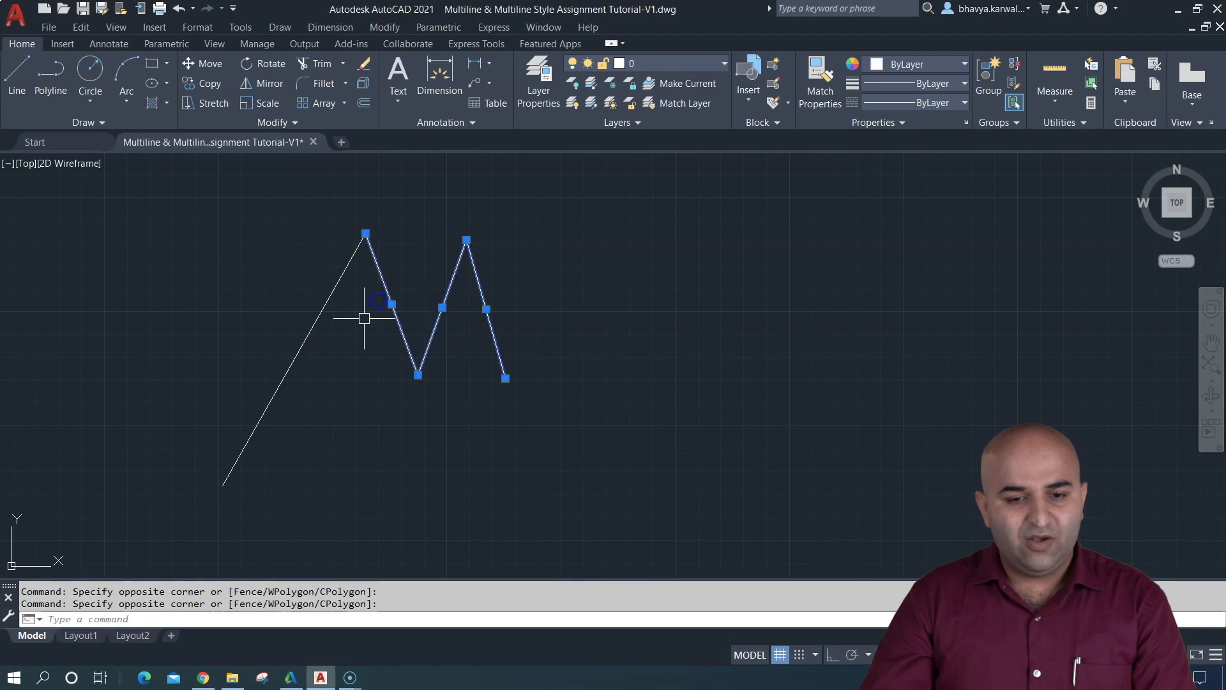
pyautogui.click(301, 288)
pyautogui.press('Escape')
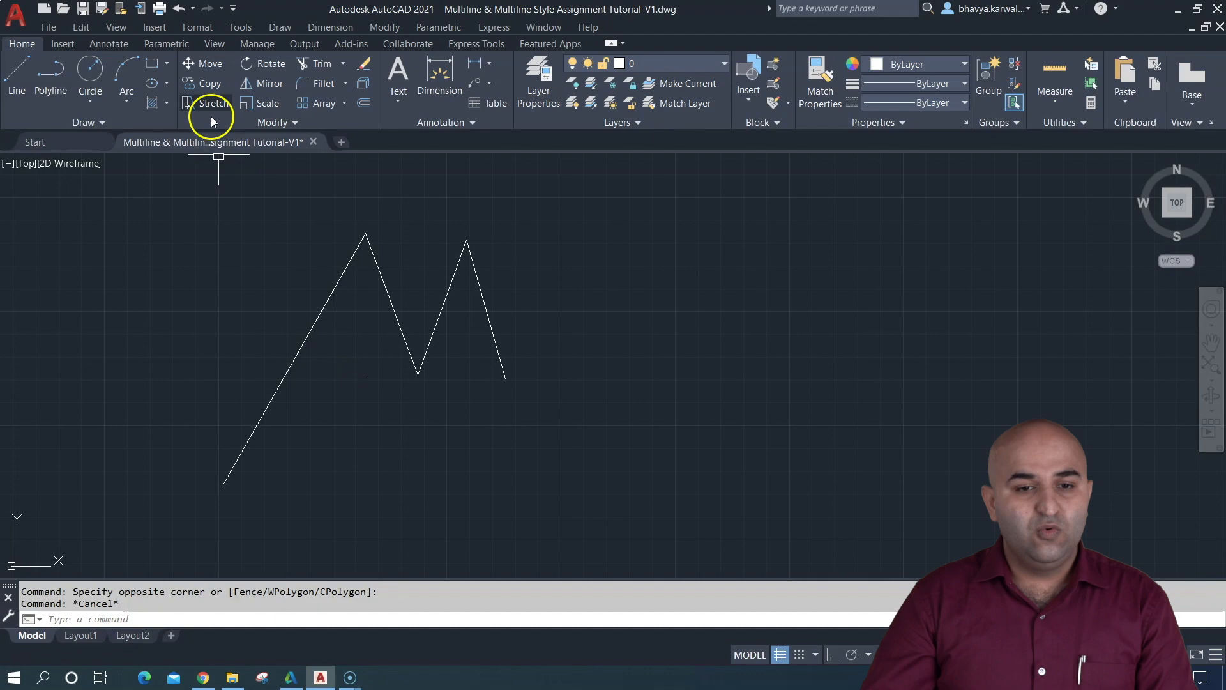
# - Draw a freehand zigzag multiline below the line zigzag, using the current multiline settings
pyautogui.click(268, 27)
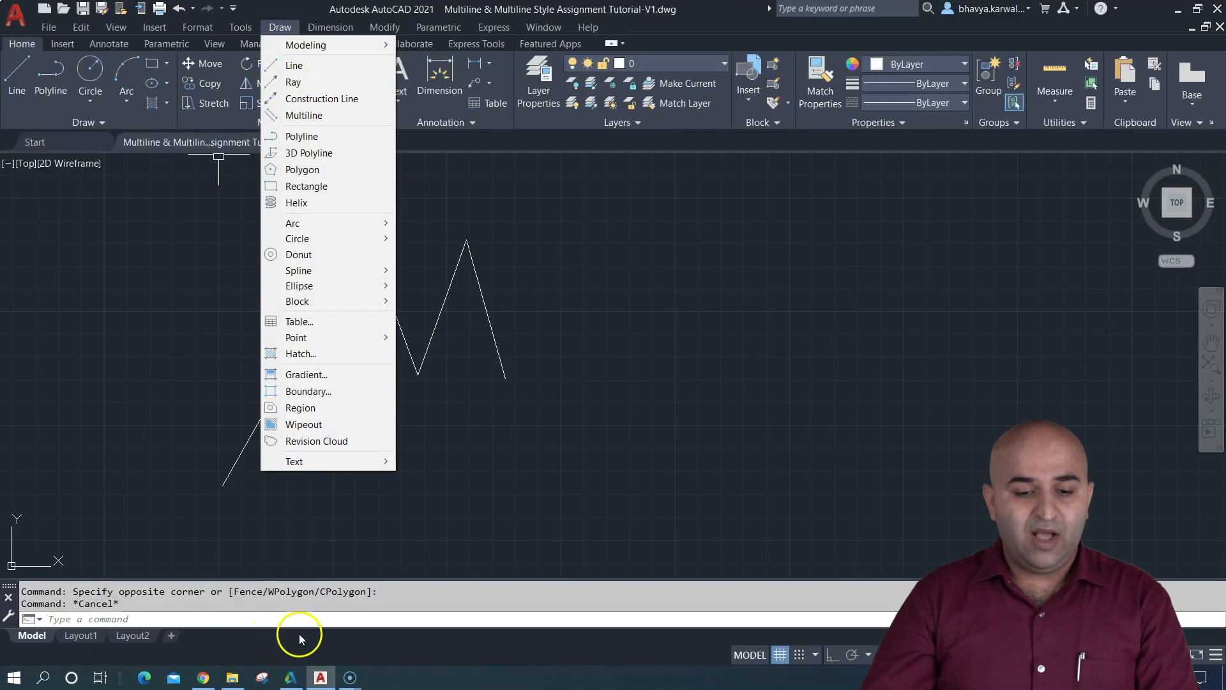
pyautogui.click(309, 616)
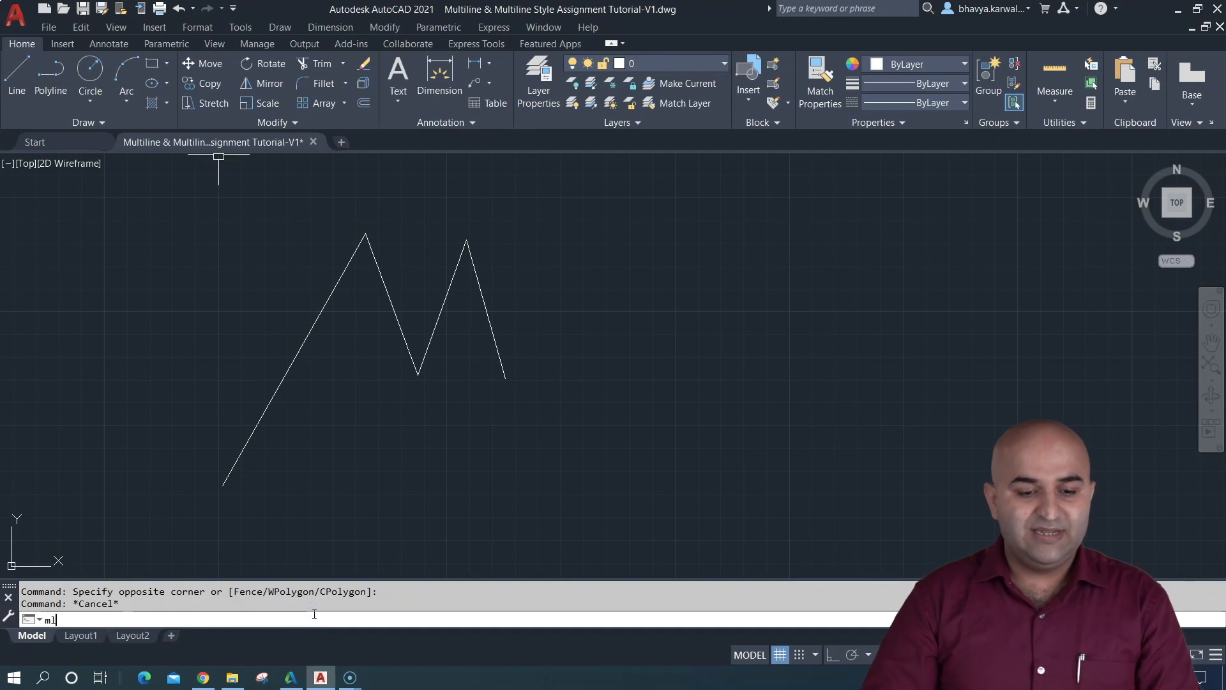
pyautogui.write('ml')
pyautogui.press('Return')
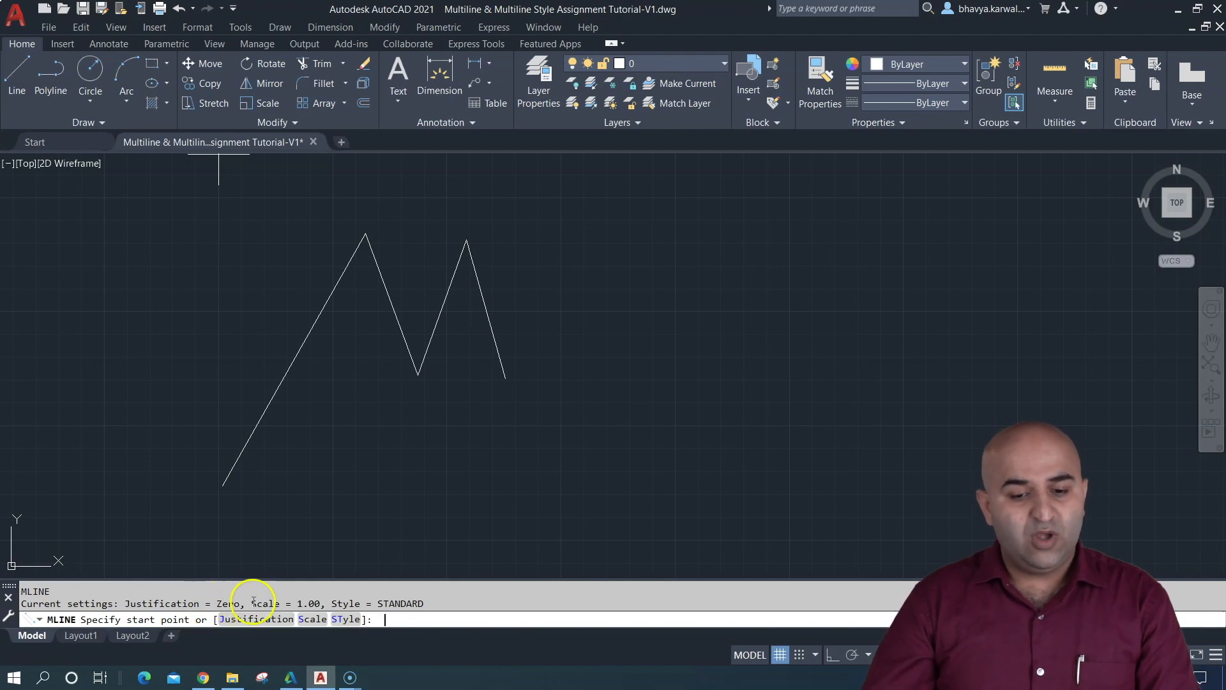
pyautogui.scroll(5, 414, 444)
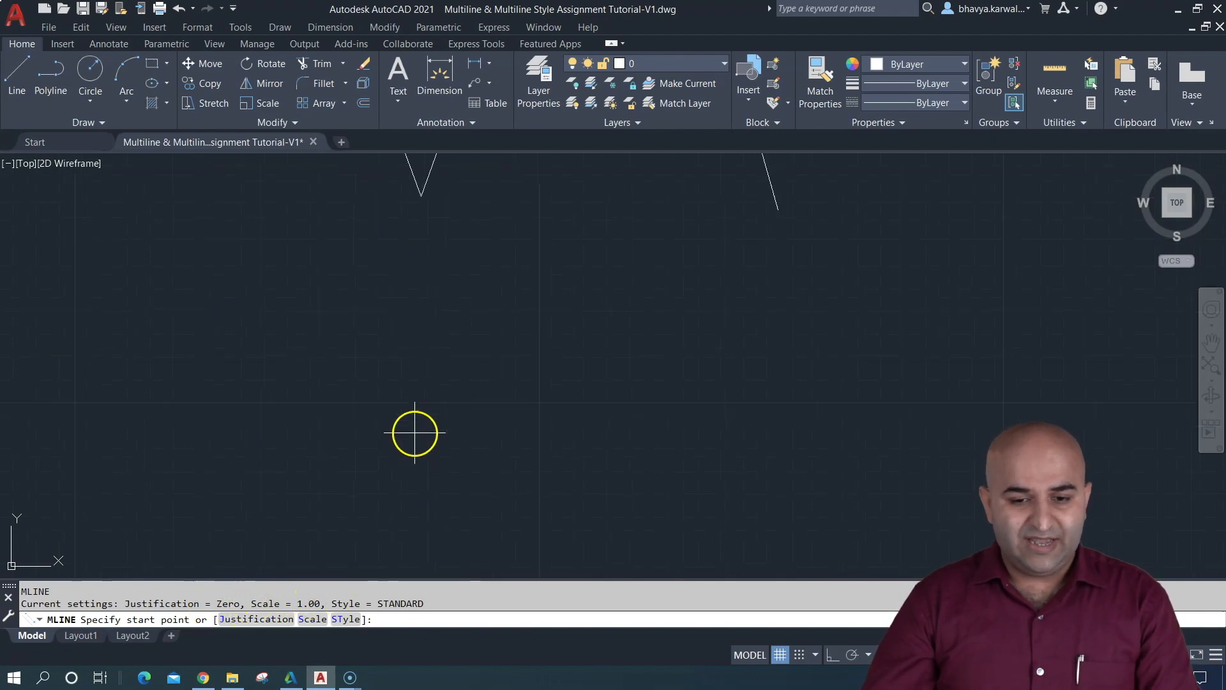
pyautogui.click(382, 441)
pyautogui.click(436, 377)
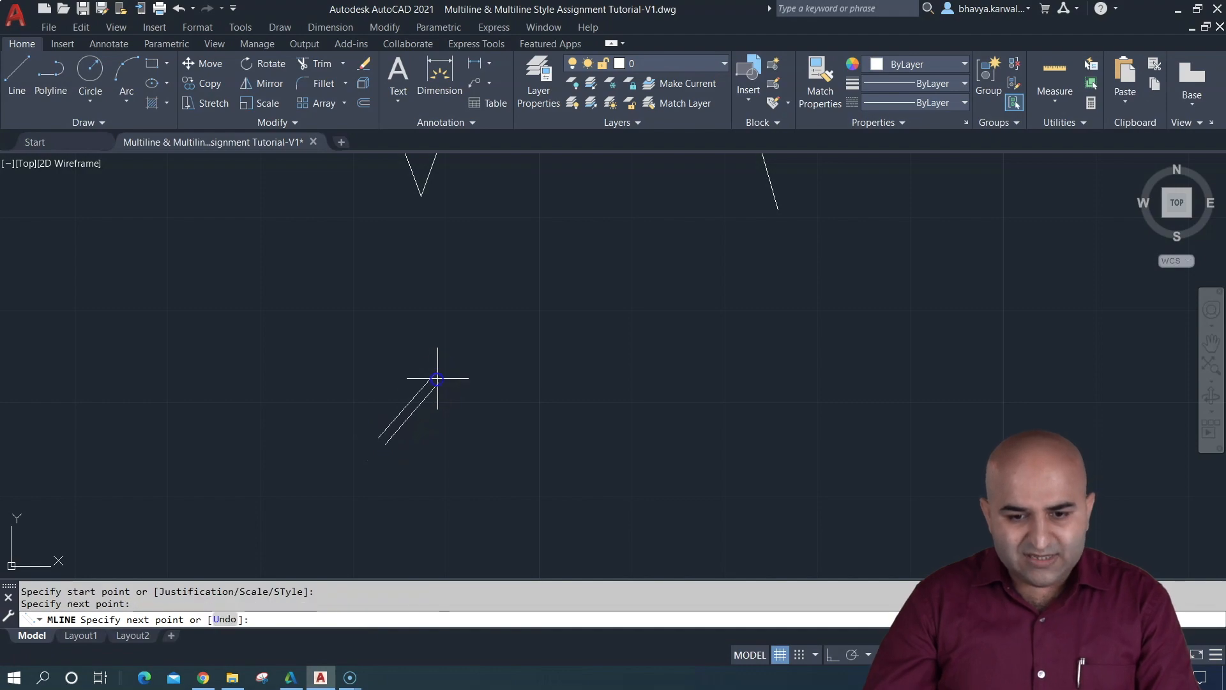
pyautogui.click(476, 422)
pyautogui.click(520, 346)
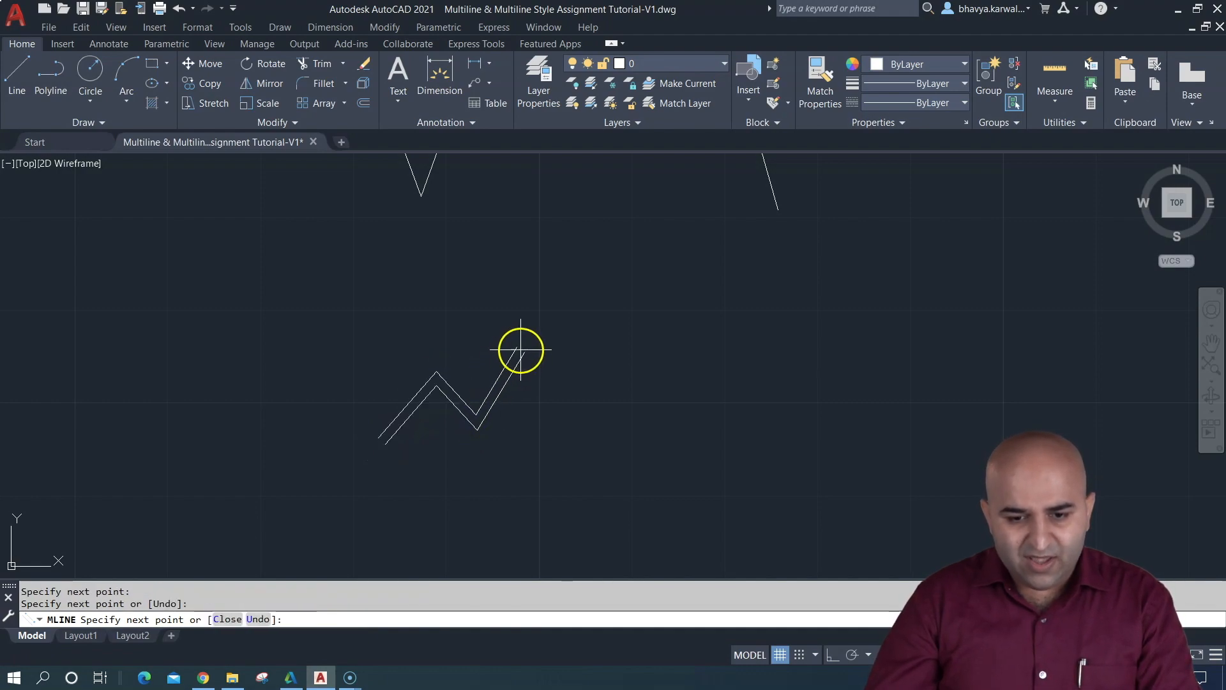
pyautogui.click(581, 409)
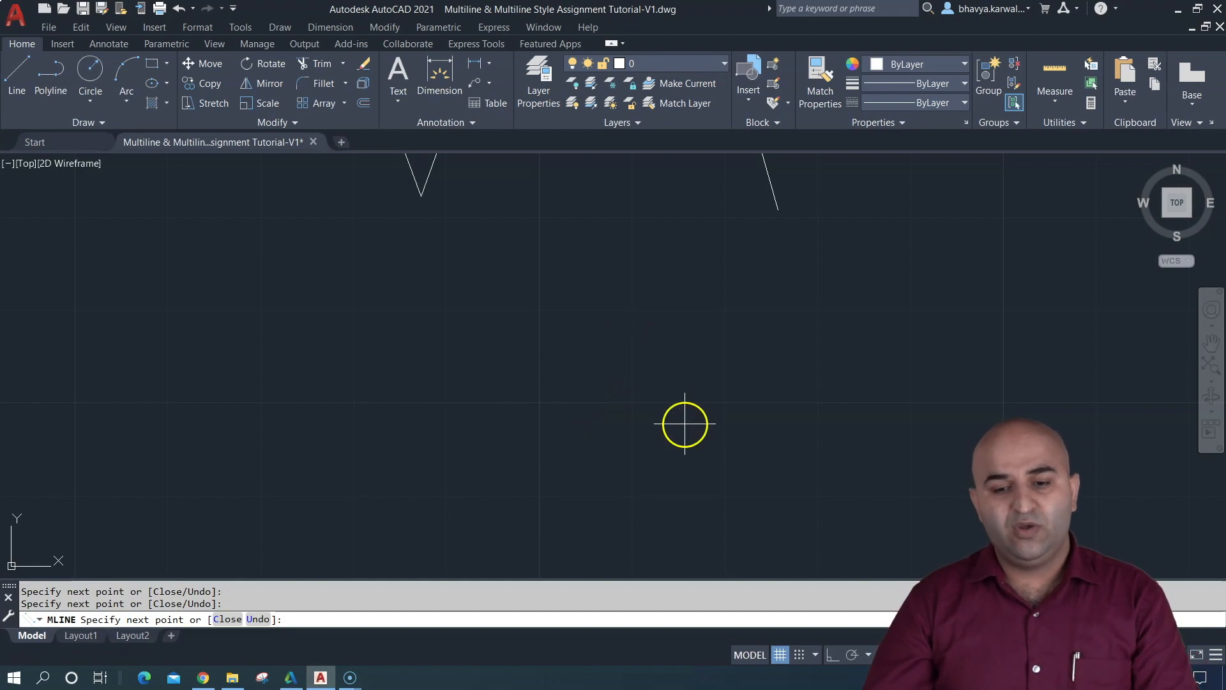
pyautogui.press('Escape')
# - Examine the Top, Zero and Bottom justification examples and return to the zigzag multiline
pyautogui.scroll(-4, 725, 391)
pyautogui.moveTo(827, 335)
pyautogui.mouseDown(button='middle')
pyautogui.moveTo(179, 425)
pyautogui.moveTo(430, 365)
pyautogui.moveTo(397, 285)
pyautogui.moveTo(19, 222)
pyautogui.mouseUp(button='middle')
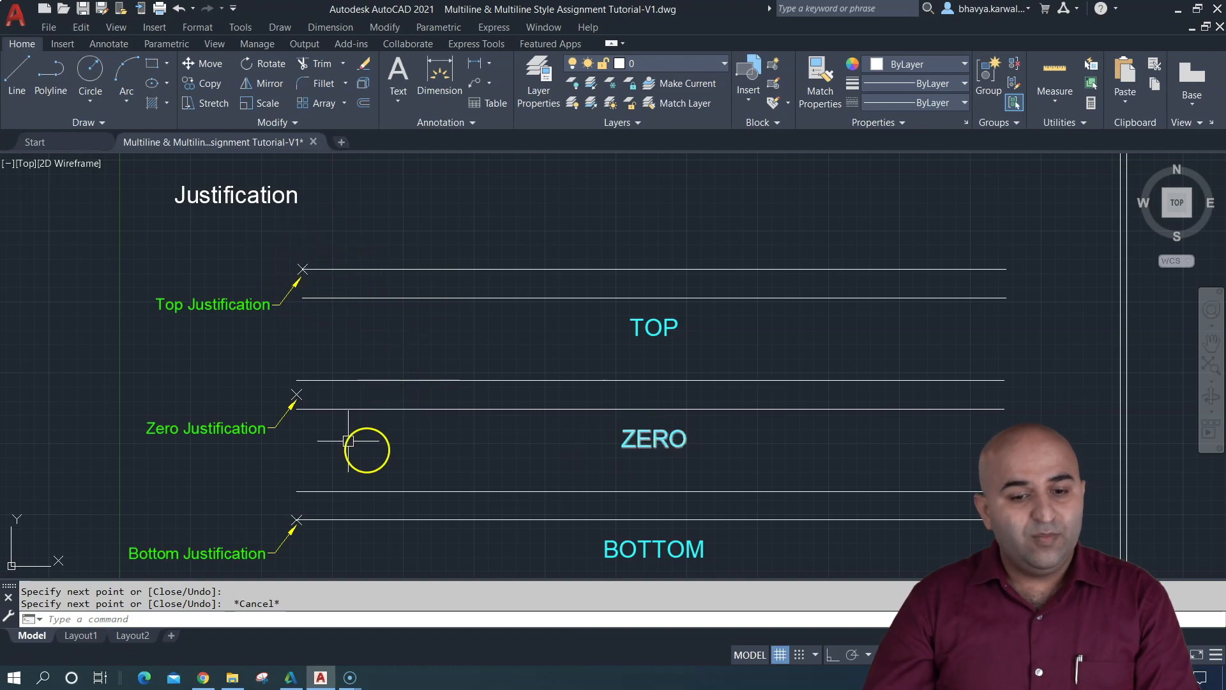
pyautogui.moveTo(399, 398); pyautogui.dragTo(424, 342, button='middle')
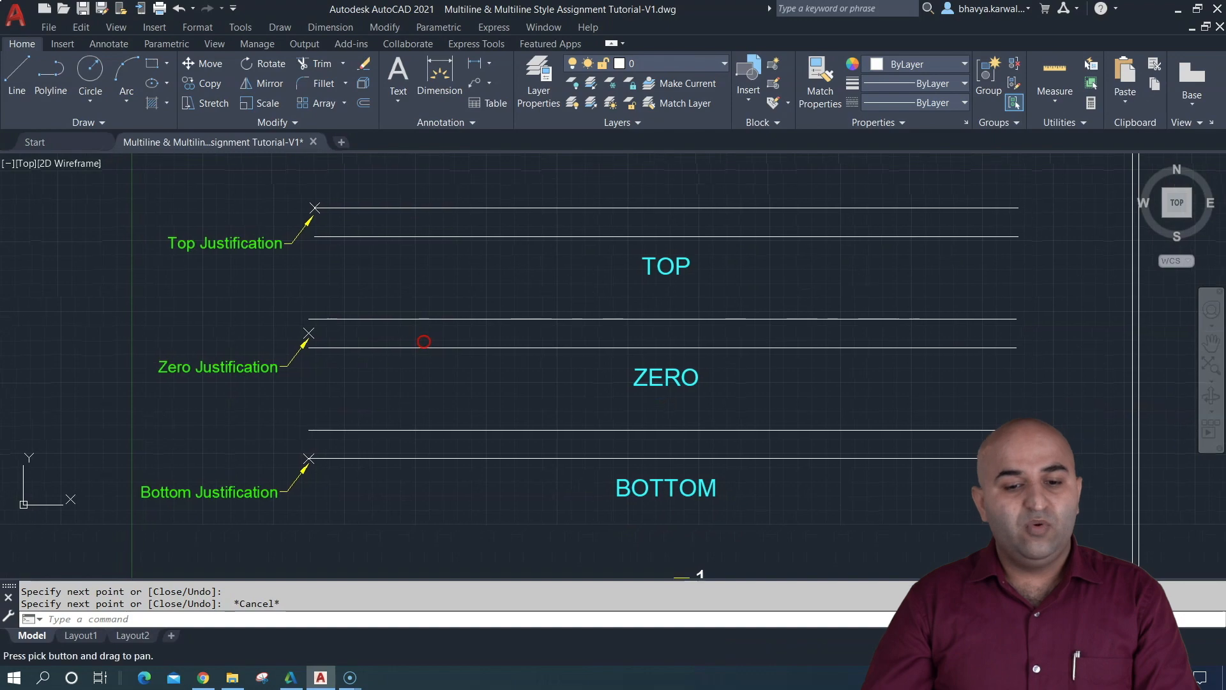
pyautogui.scroll(-2, 281, 409)
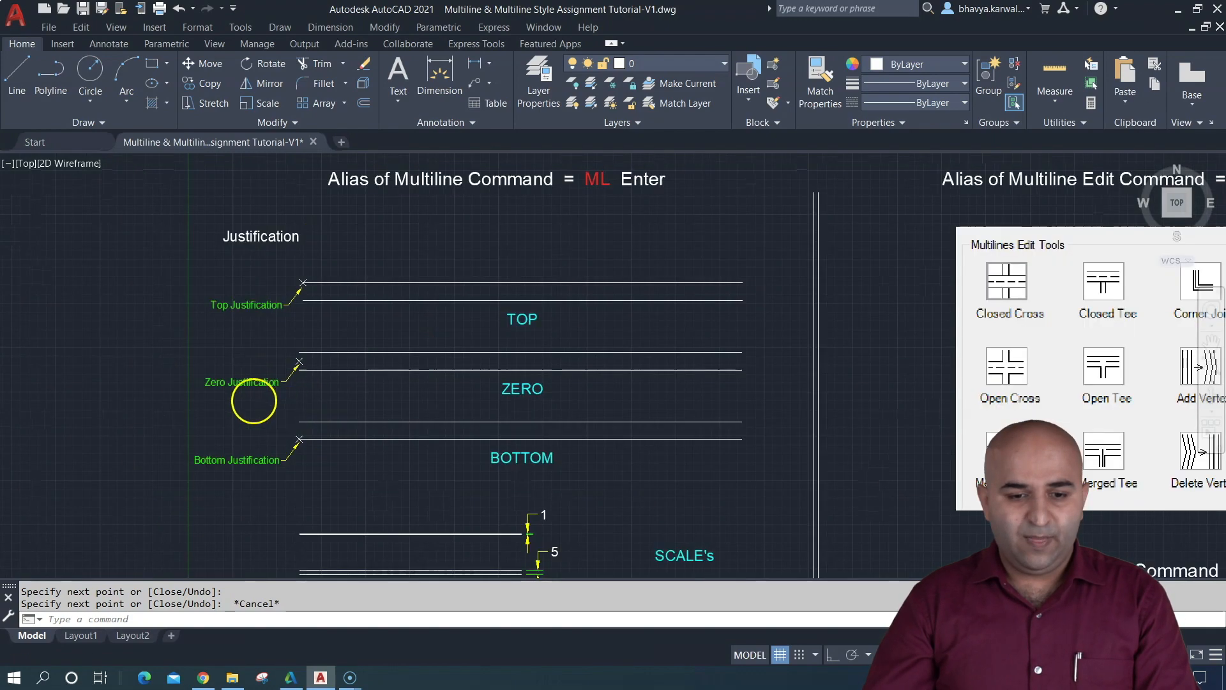
pyautogui.scroll(-2, 246, 395)
pyautogui.moveTo(214, 375); pyautogui.dragTo(513, 339, button='middle')
pyautogui.scroll(10, 236, 278)
pyautogui.scroll(2, 389, 461)
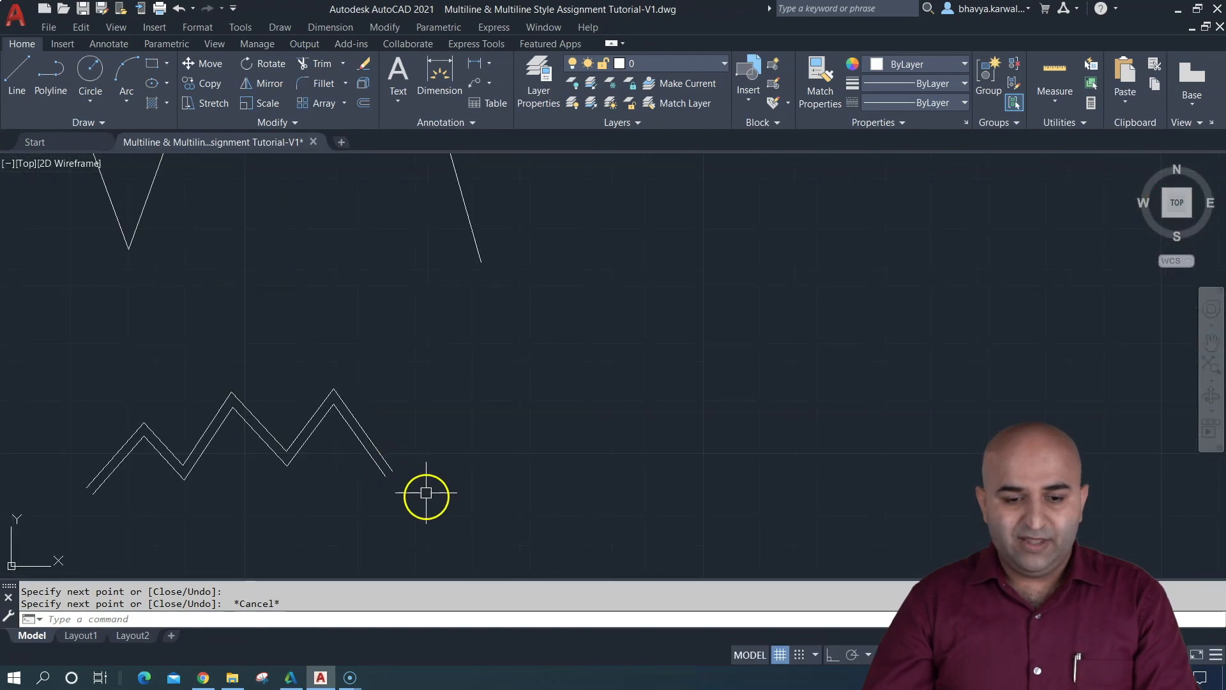
# - With Ortho on, draw a square-wave multiline beside the zigzag multiline, ending with a long horizontal run back across the whole shape
pyautogui.moveTo(426, 493)
pyautogui.mouseDown(button='middle')
pyautogui.moveTo(101, 403)
pyautogui.moveTo(115, 412)
pyautogui.mouseUp(button='middle')
pyautogui.write('l')
pyautogui.press('Return')
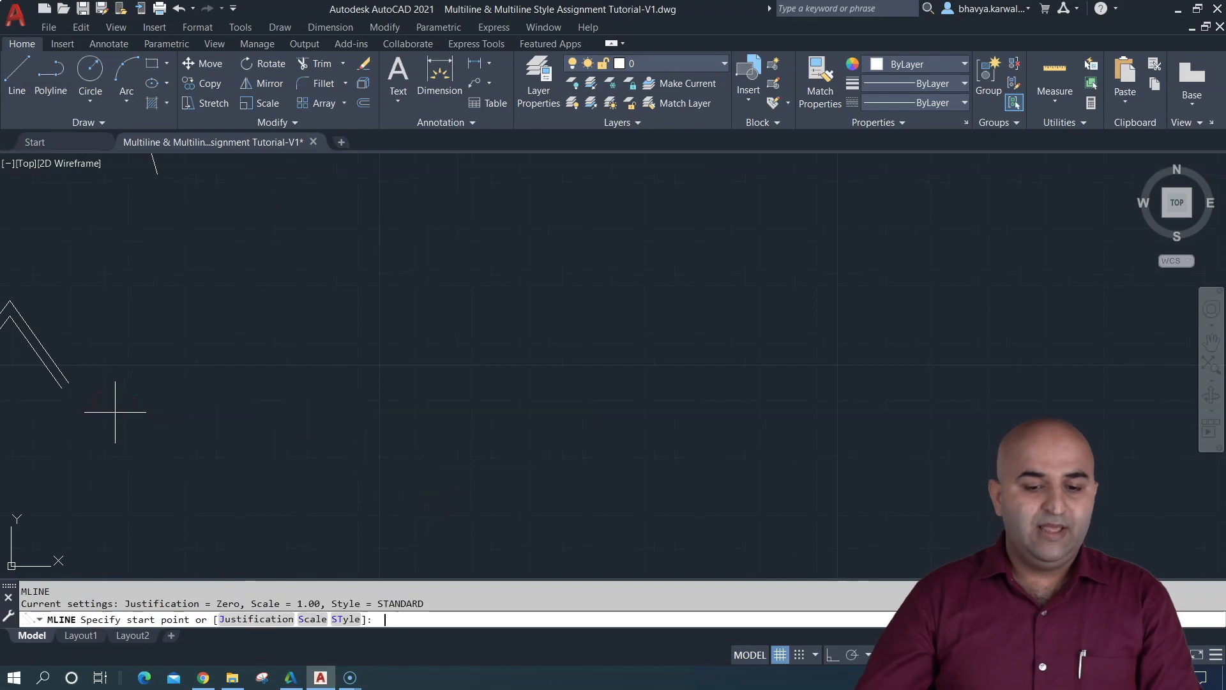
pyautogui.click(337, 404)
pyautogui.press('F8')
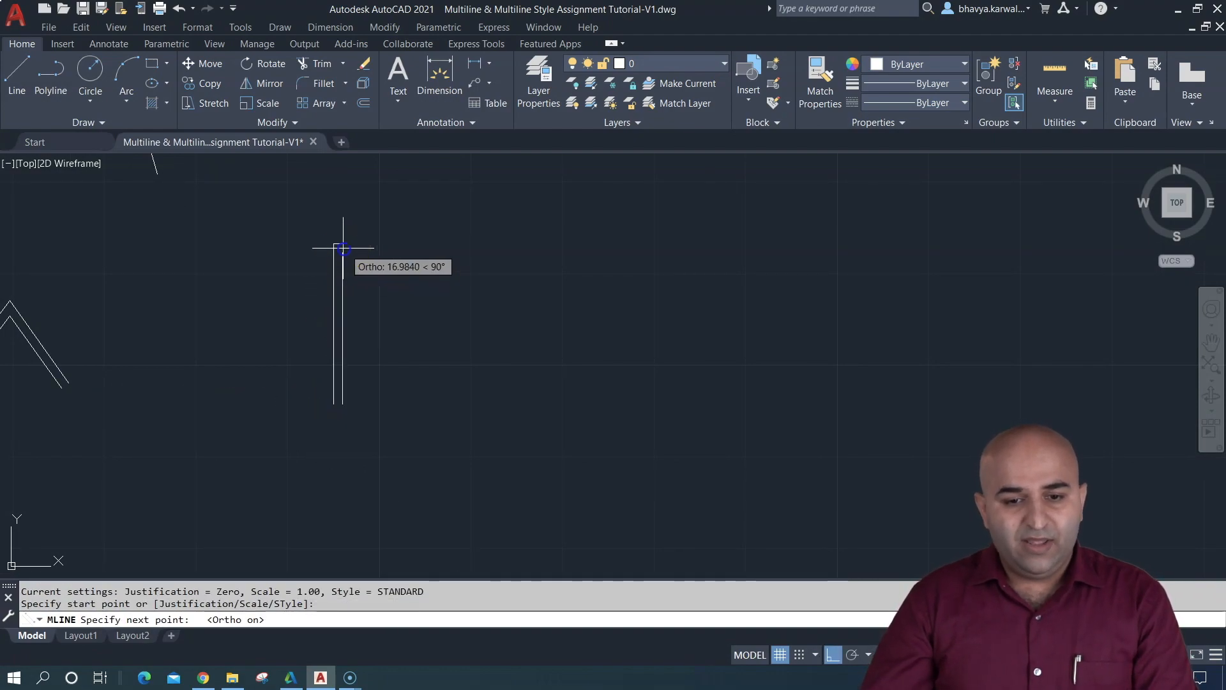
pyautogui.click(343, 247)
pyautogui.click(496, 249)
pyautogui.click(496, 354)
pyautogui.click(581, 355)
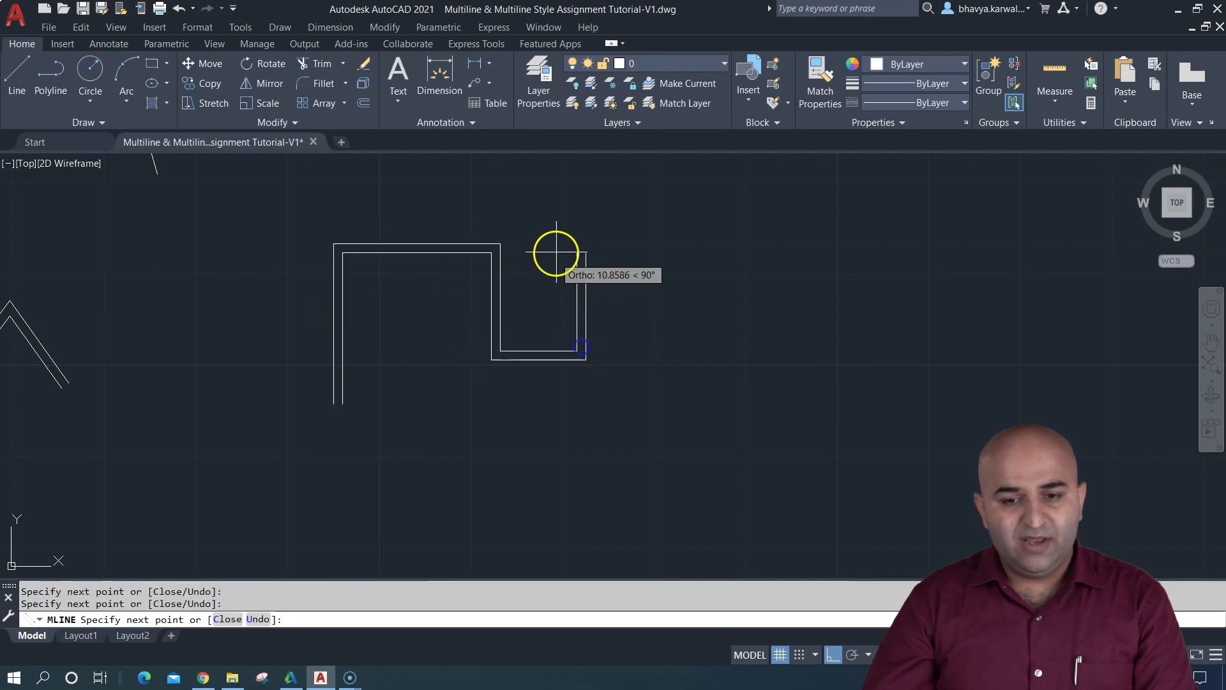
pyautogui.click(580, 240)
pyautogui.click(698, 240)
pyautogui.click(699, 355)
pyautogui.click(786, 356)
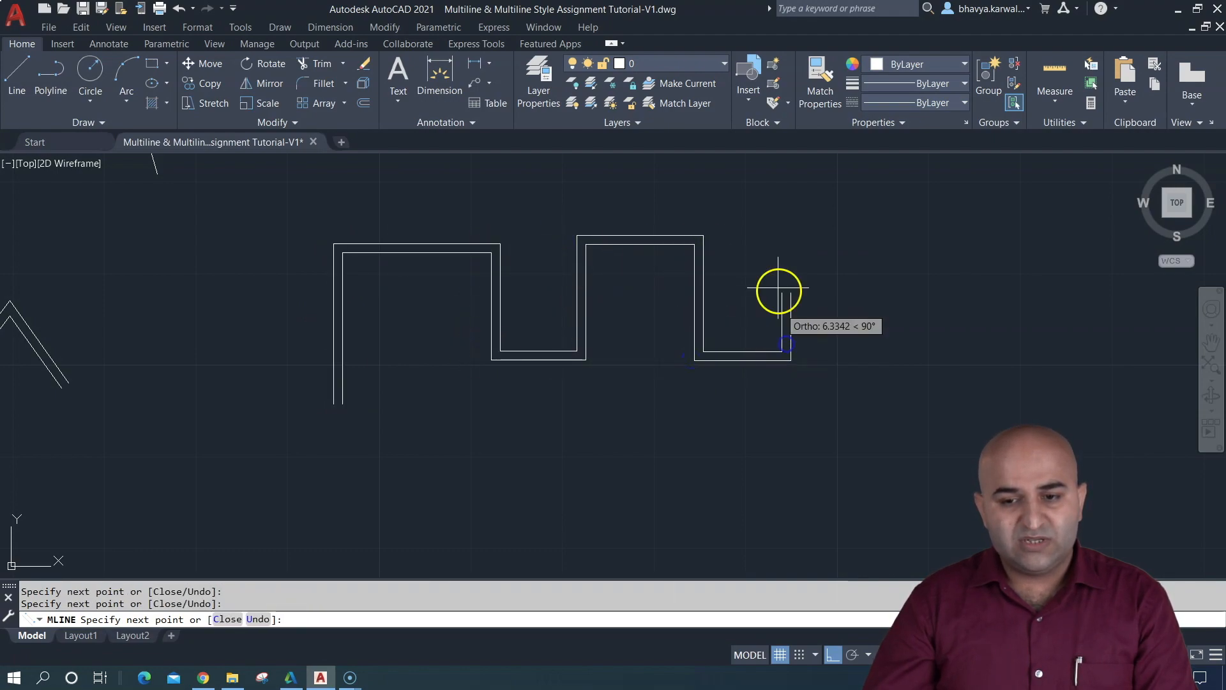
pyautogui.click(786, 248)
pyautogui.click(905, 248)
pyautogui.click(905, 296)
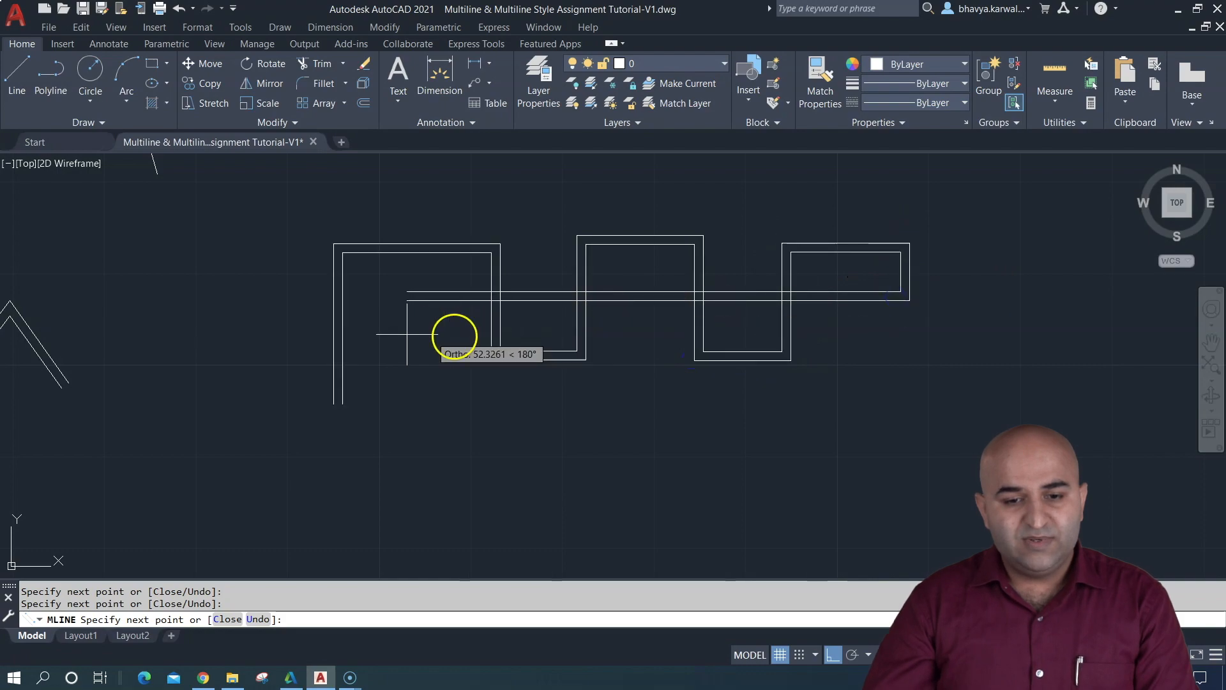
pyautogui.click(245, 299)
pyautogui.press('Escape')
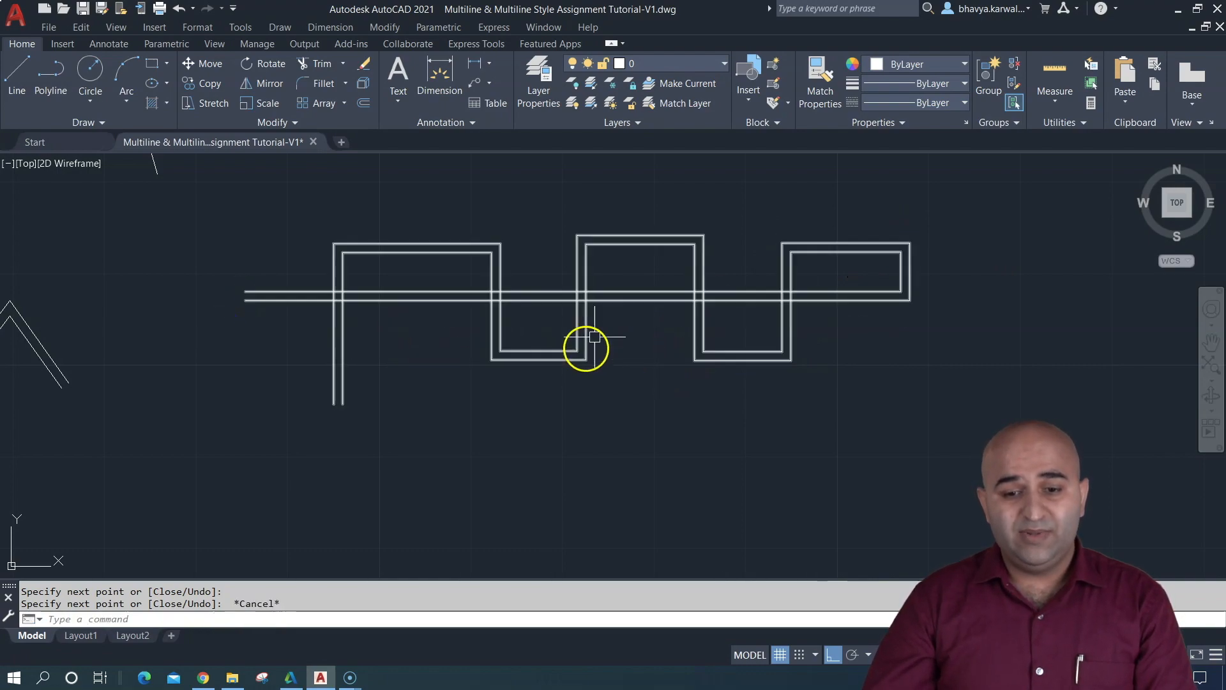
# - Select the square-wave multiline to examine it as one object, and clear the selection
pyautogui.click(533, 296)
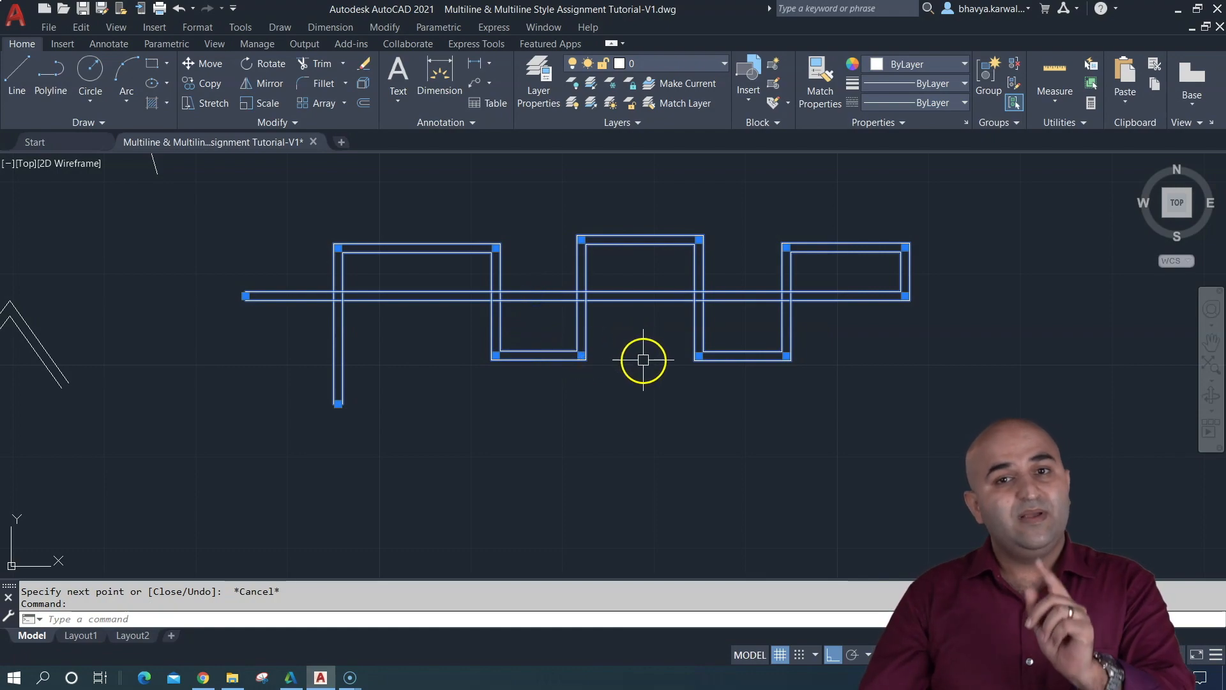
pyautogui.moveTo(627, 391); pyautogui.dragTo(334, 386, button='middle')
pyautogui.press('Escape')
# - Draw a stepped five-segment multiline with Top justification beside the square-wave multiline, and check its grip positions
pyautogui.moveTo(577, 351); pyautogui.dragTo(242, 320, button='middle')
pyautogui.write('ml')
pyautogui.press('Return')
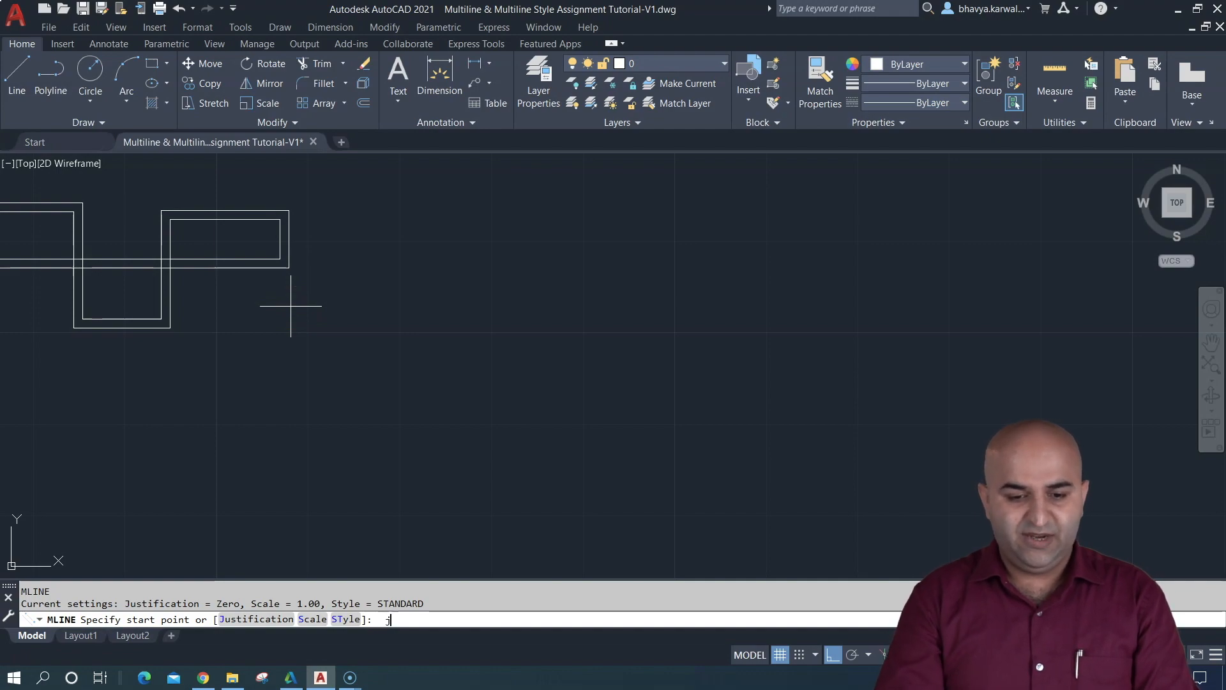
pyautogui.write('j')
pyautogui.press('Return')
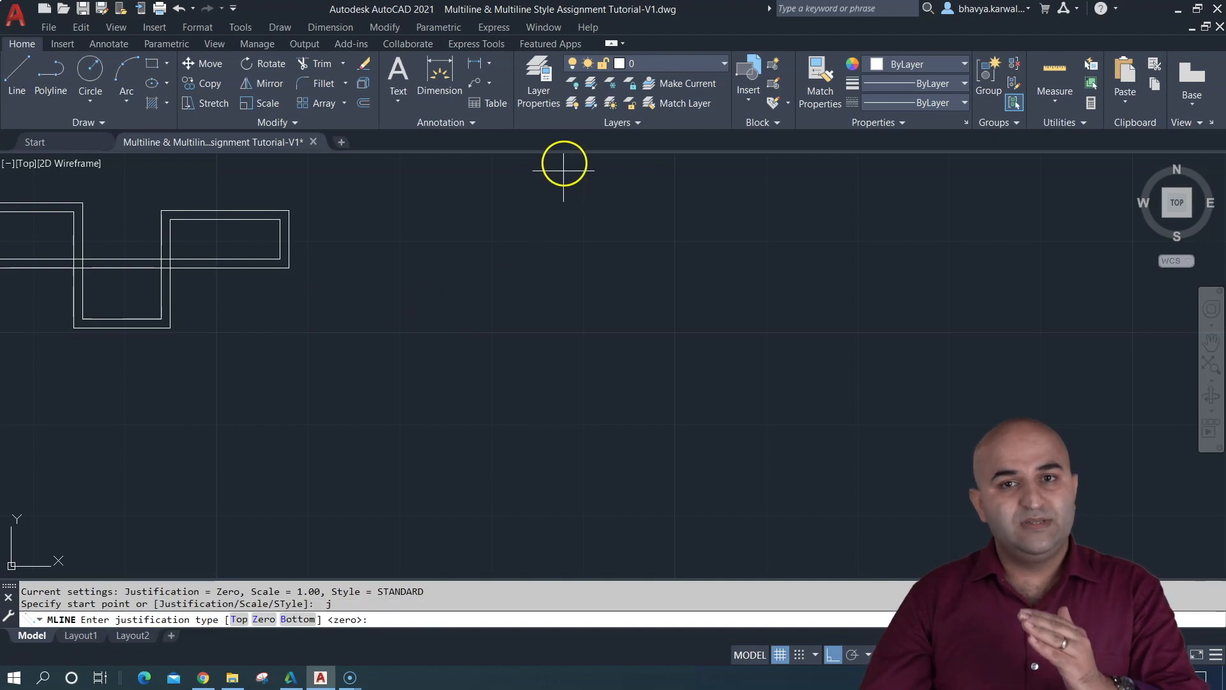
pyautogui.write('t')
pyautogui.press('Return')
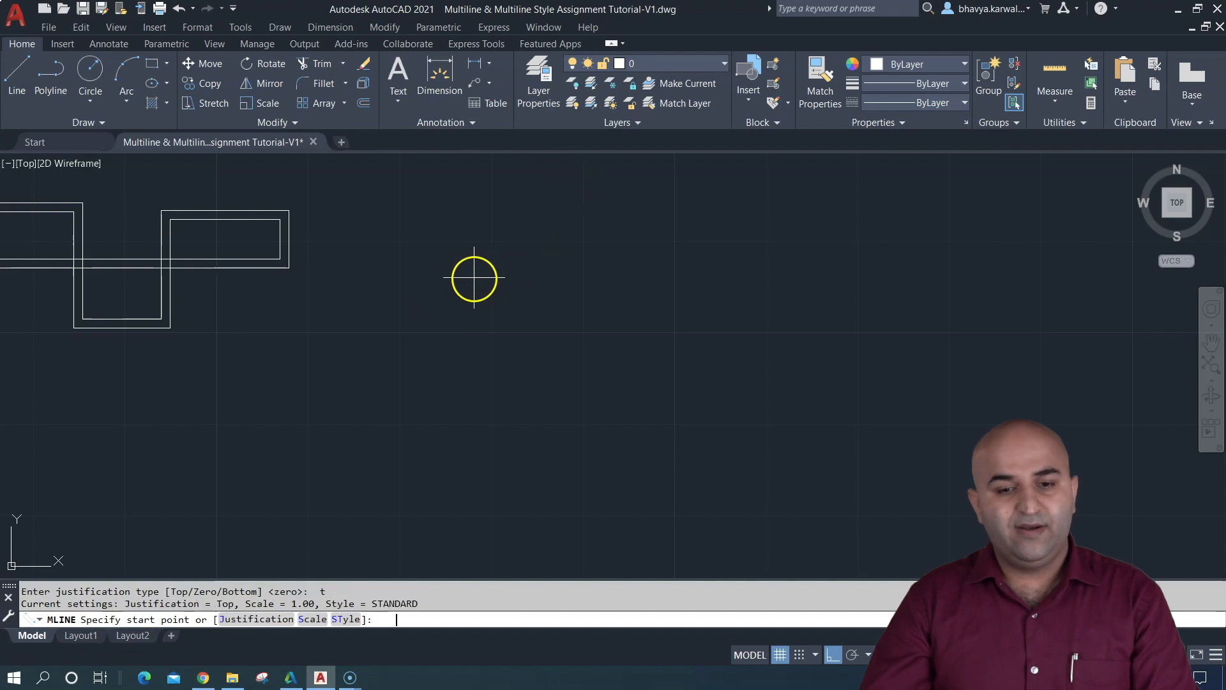
pyautogui.click(398, 250)
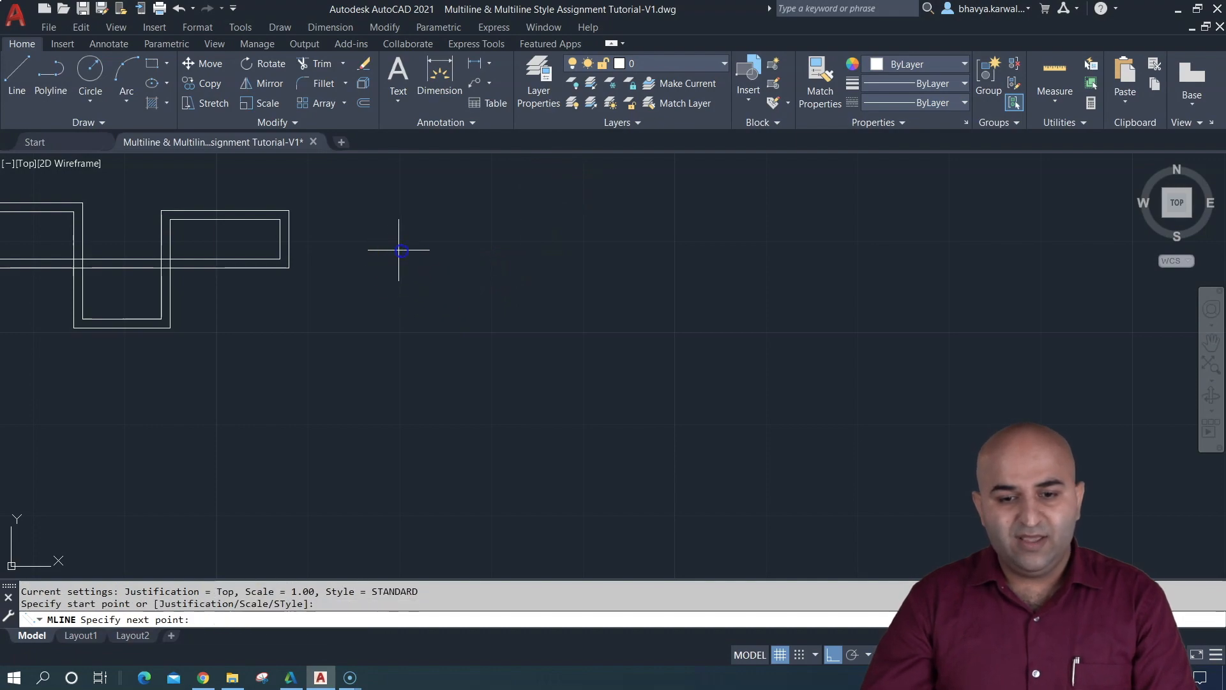
pyautogui.click(592, 249)
pyautogui.click(592, 326)
pyautogui.click(668, 326)
pyautogui.click(668, 255)
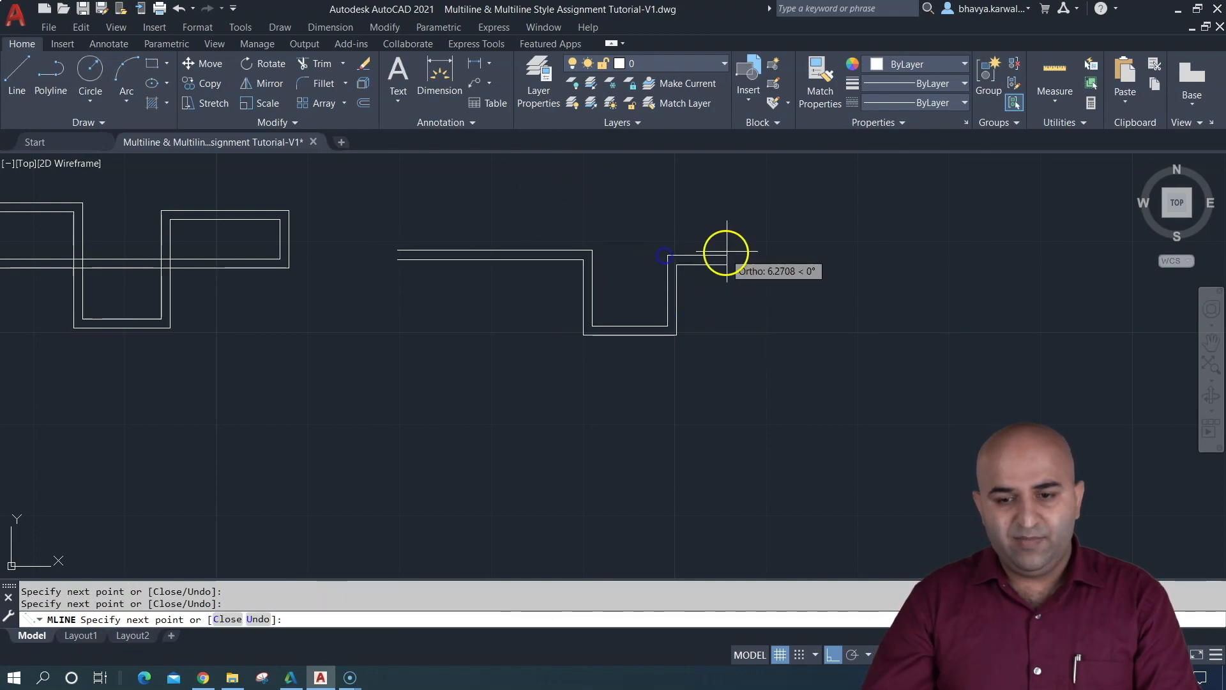
pyautogui.click(814, 259)
pyautogui.press('Escape')
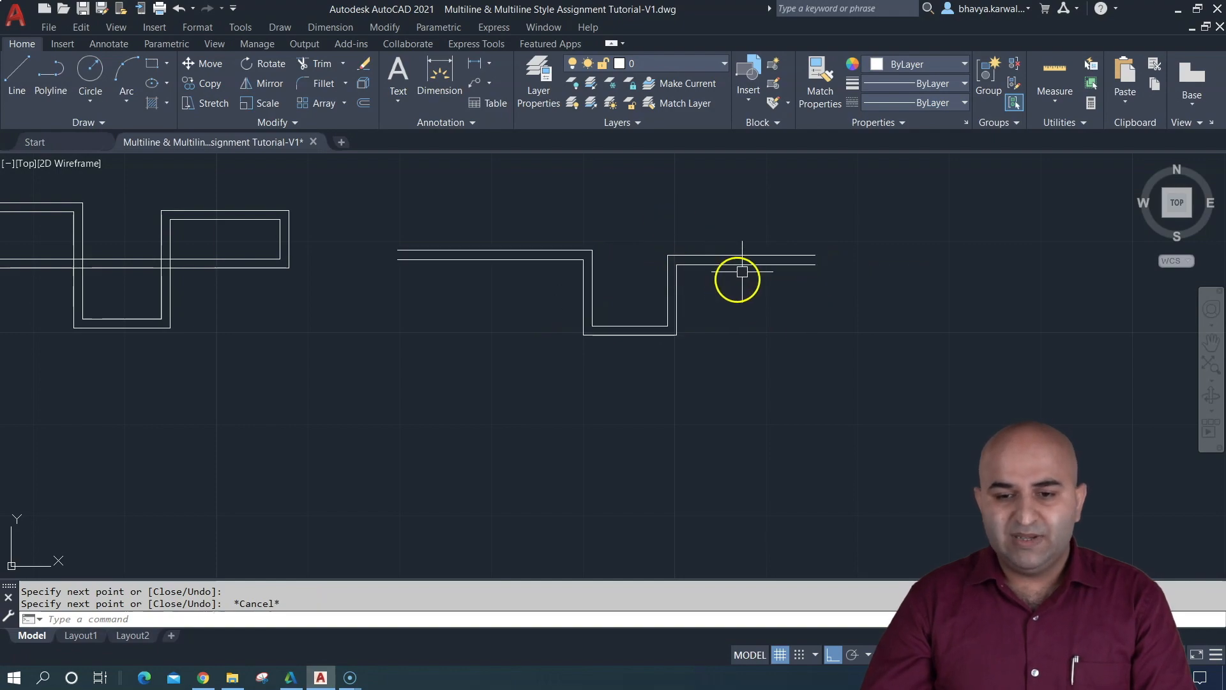
pyautogui.click(741, 267)
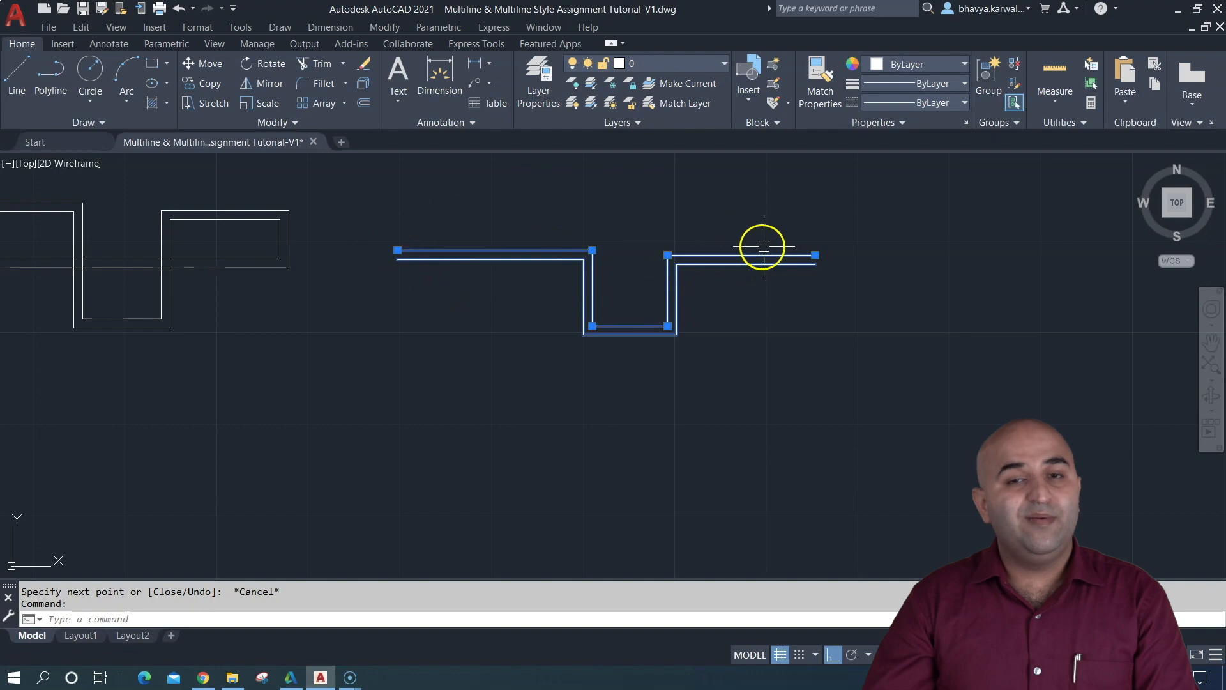
pyautogui.press('Escape')
# - Draw a seven-segment stepped multiline with Zero justification beneath the Top-justified multiline
pyautogui.write('ml')
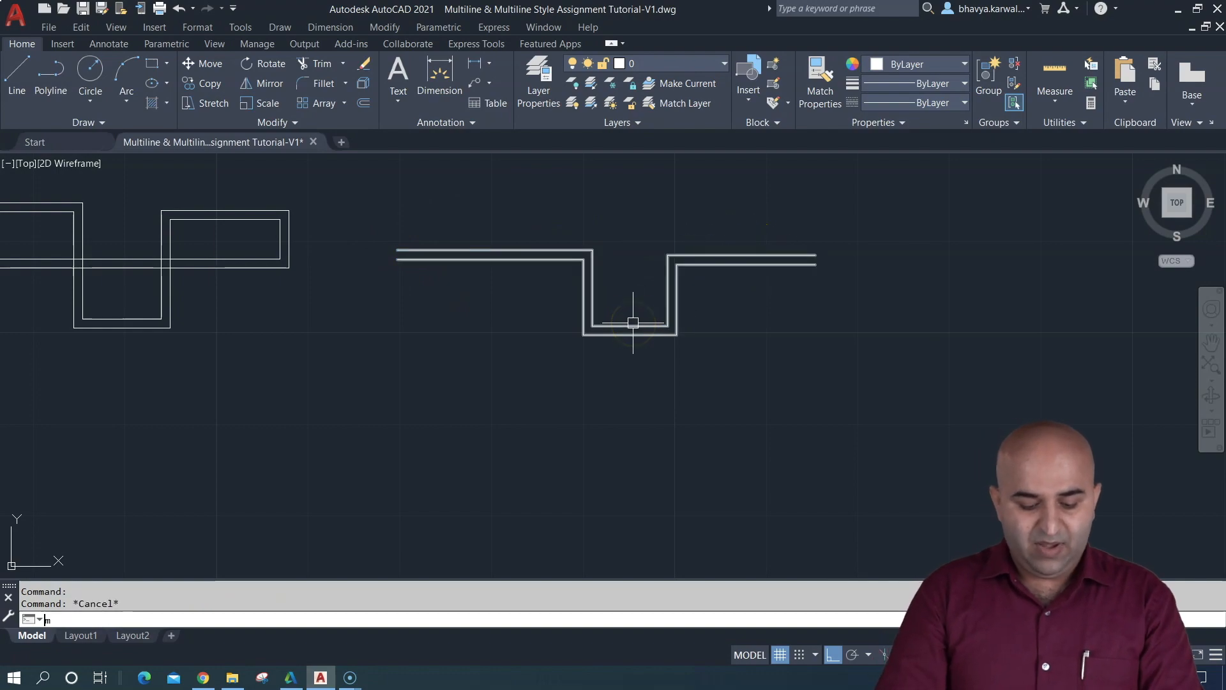
pyautogui.press('Return')
pyautogui.write('j')
pyautogui.press('Return')
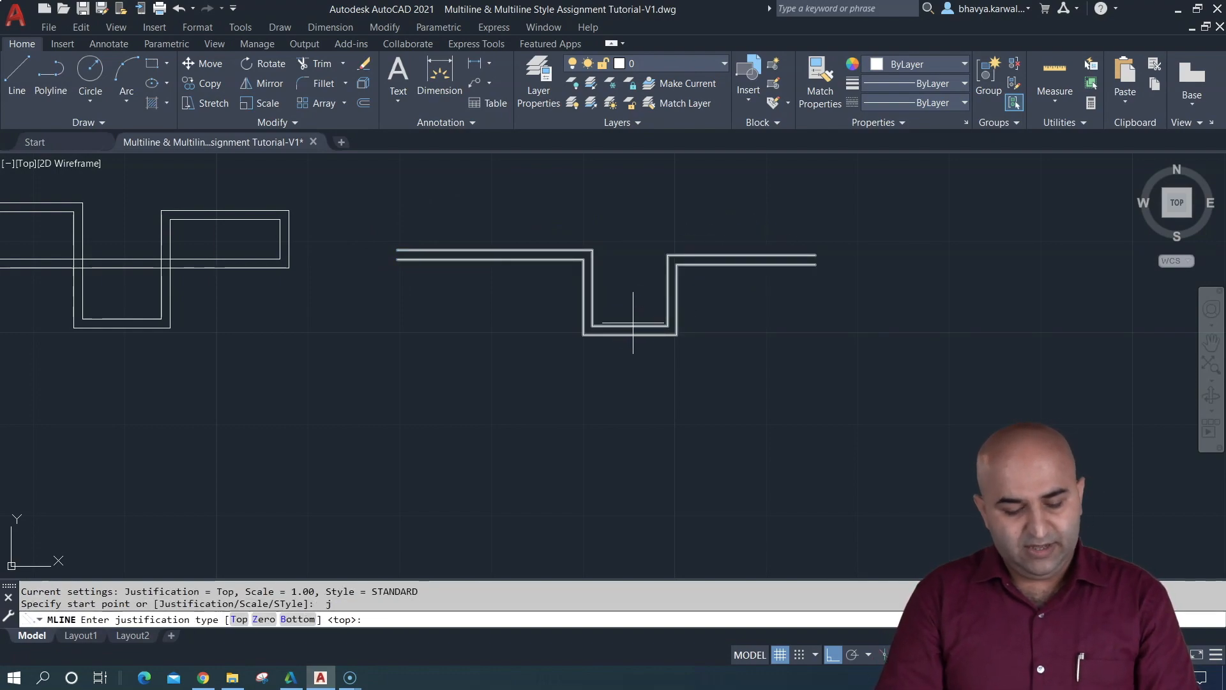
pyautogui.write('z')
pyautogui.press('Return')
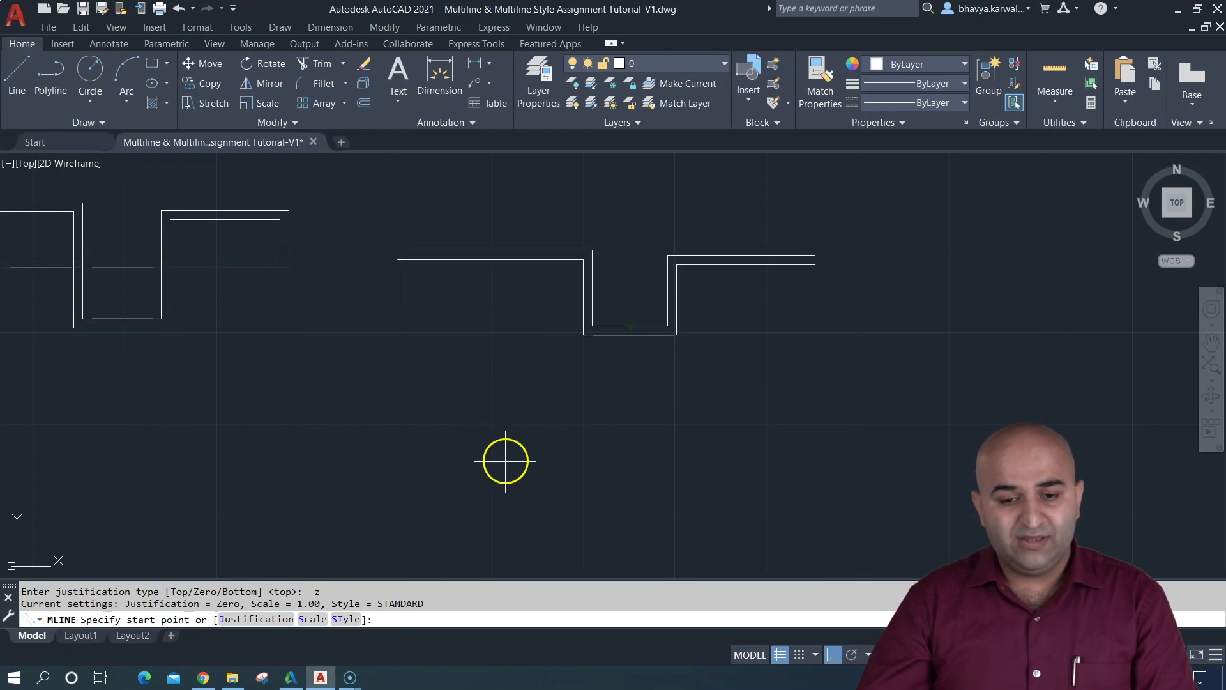
pyautogui.click(415, 439)
pyautogui.click(551, 437)
pyautogui.click(550, 383)
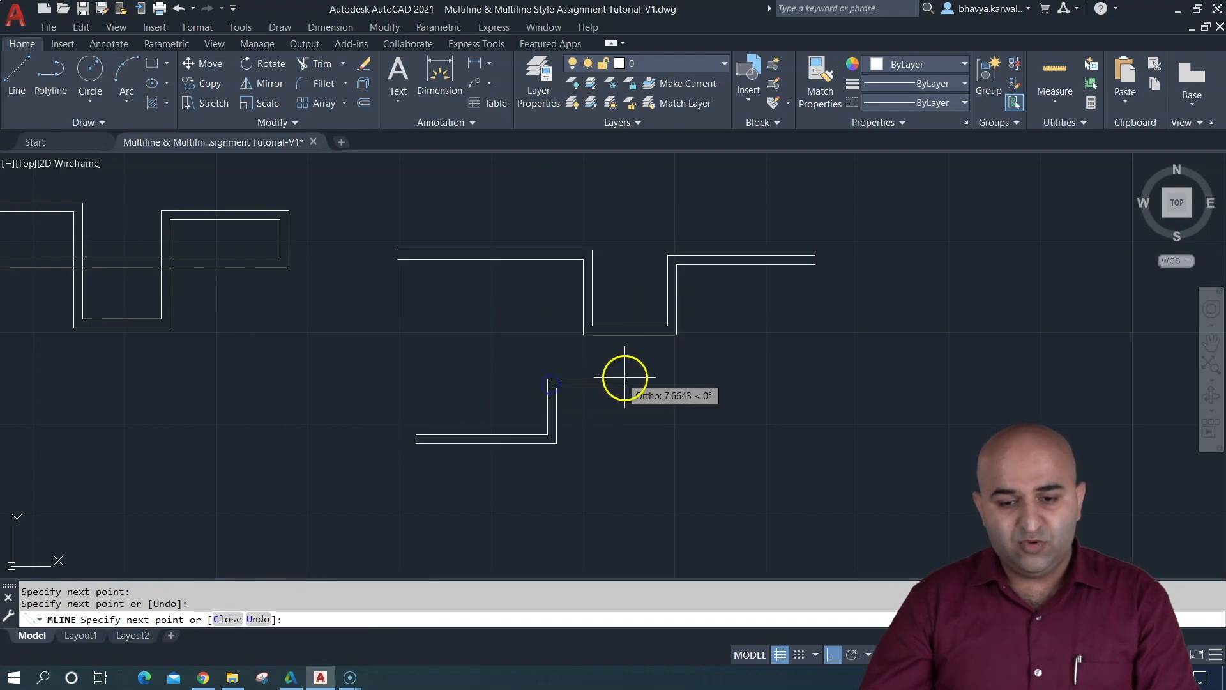
pyautogui.click(628, 384)
pyautogui.click(628, 438)
pyautogui.click(697, 438)
pyautogui.click(697, 373)
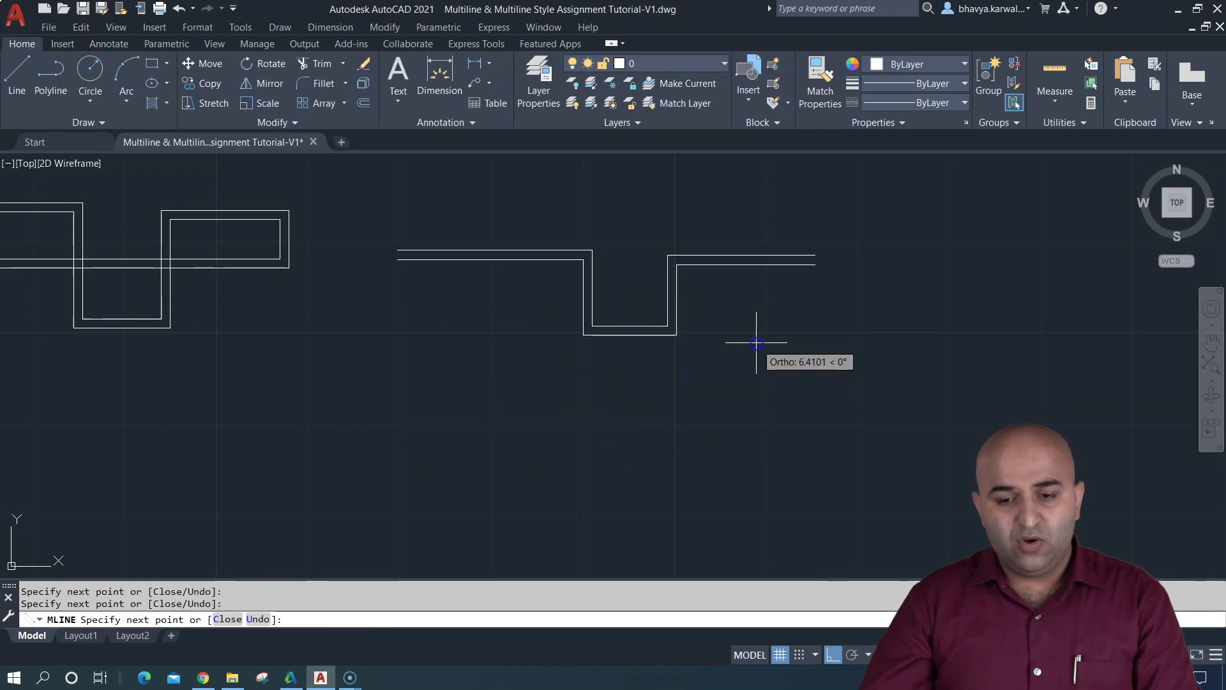
pyautogui.click(758, 373)
pyautogui.press('Escape')
# - Examine the grip positions of the Zero-justified multiline up close, and clear the selection
pyautogui.click(742, 380)
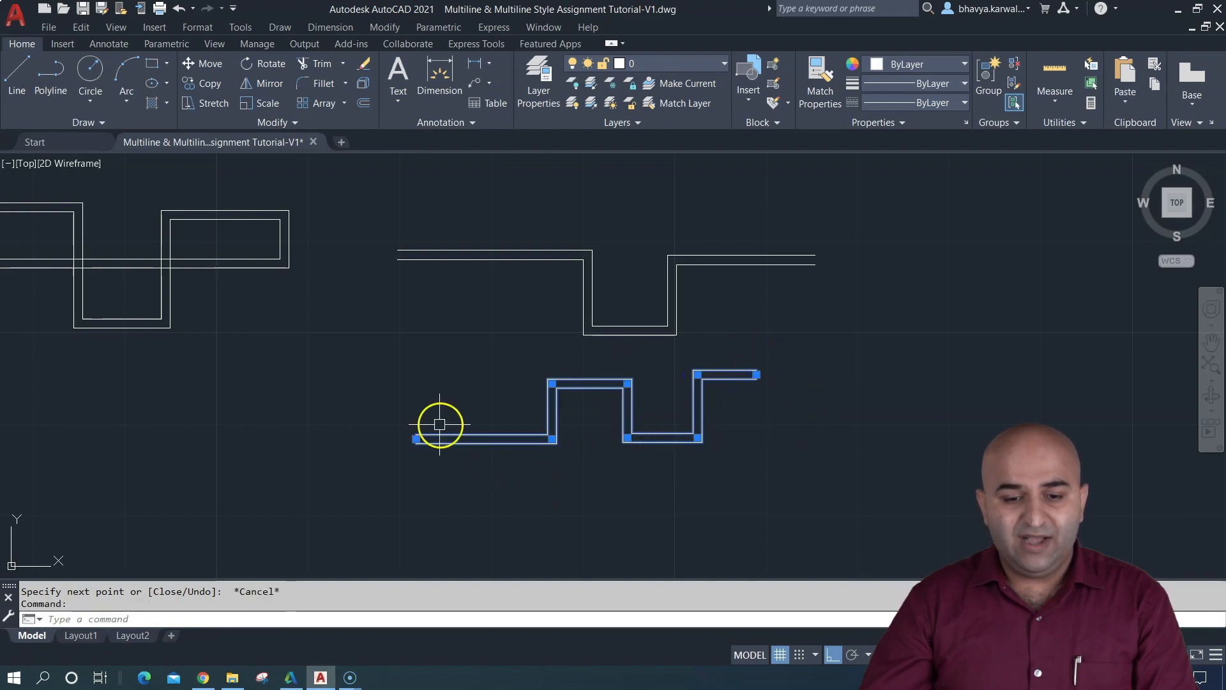
pyautogui.scroll(6, 416, 438)
pyautogui.moveTo(452, 482); pyautogui.dragTo(312, 378, button='middle')
pyautogui.scroll(-2, 247, 374)
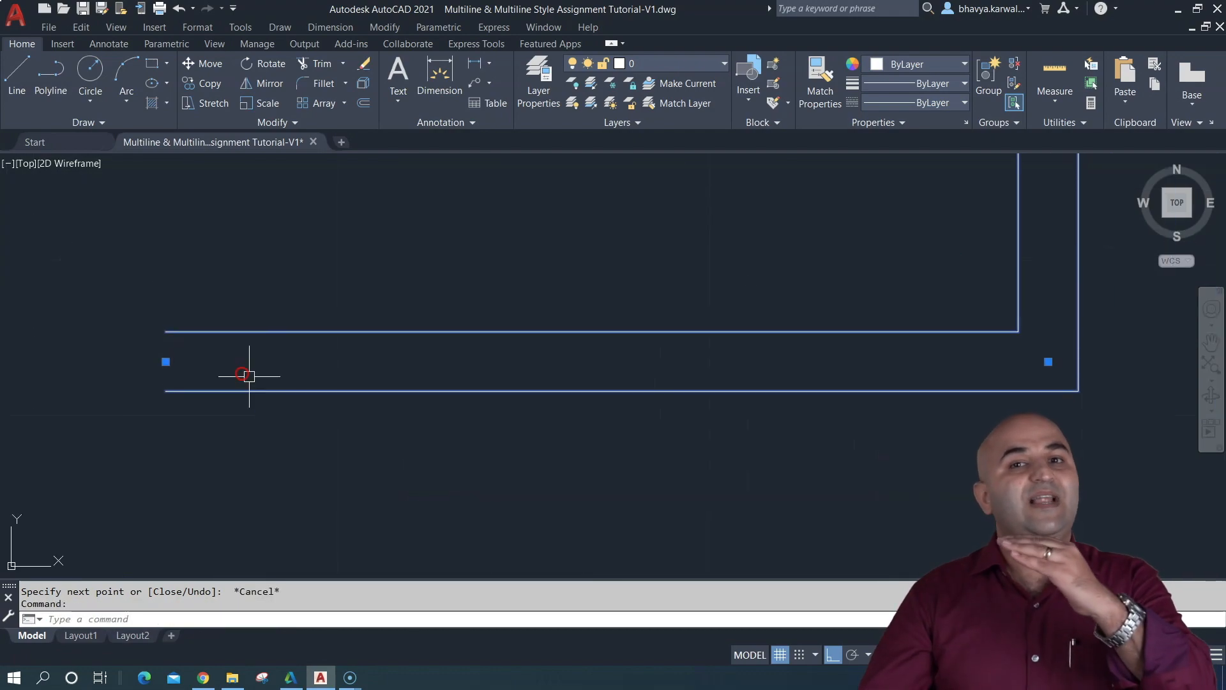
pyautogui.scroll(-6, 339, 380)
pyautogui.moveTo(544, 343); pyautogui.dragTo(501, 300, button='middle')
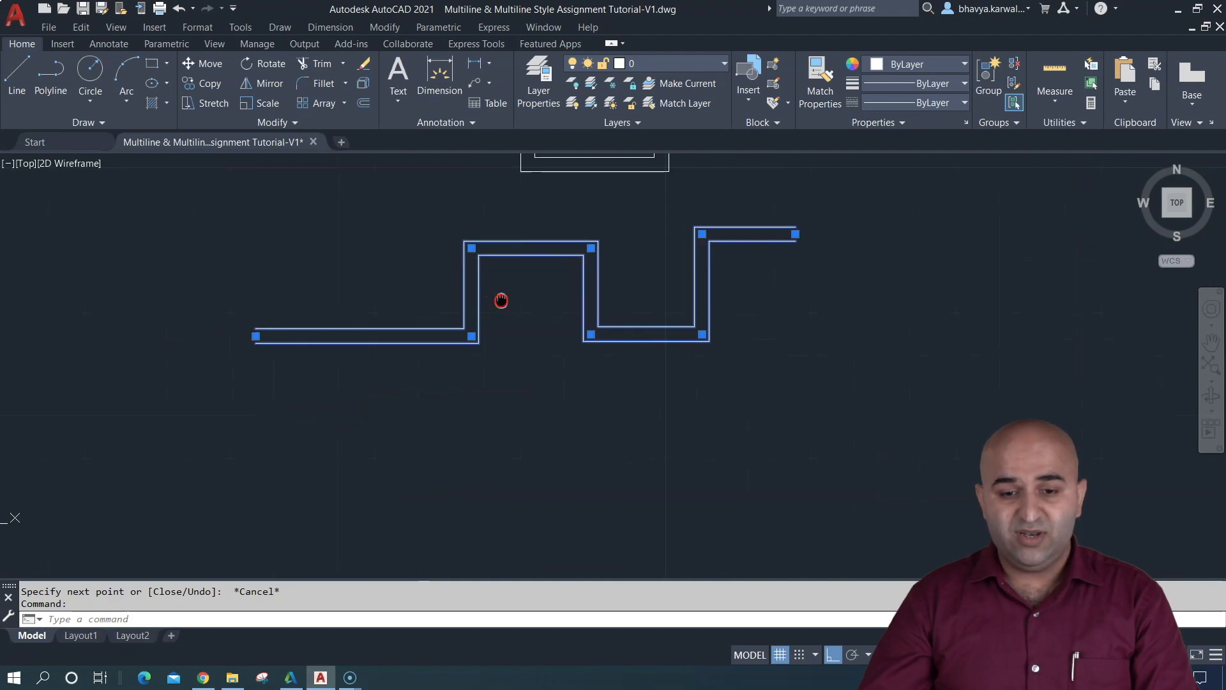
pyautogui.press('Escape')
pyautogui.press('Escape')
# - Draw a single-segment horizontal multiline with Bottom justification beneath the Zero-justified multiline
pyautogui.write('ml')
pyautogui.press('Return')
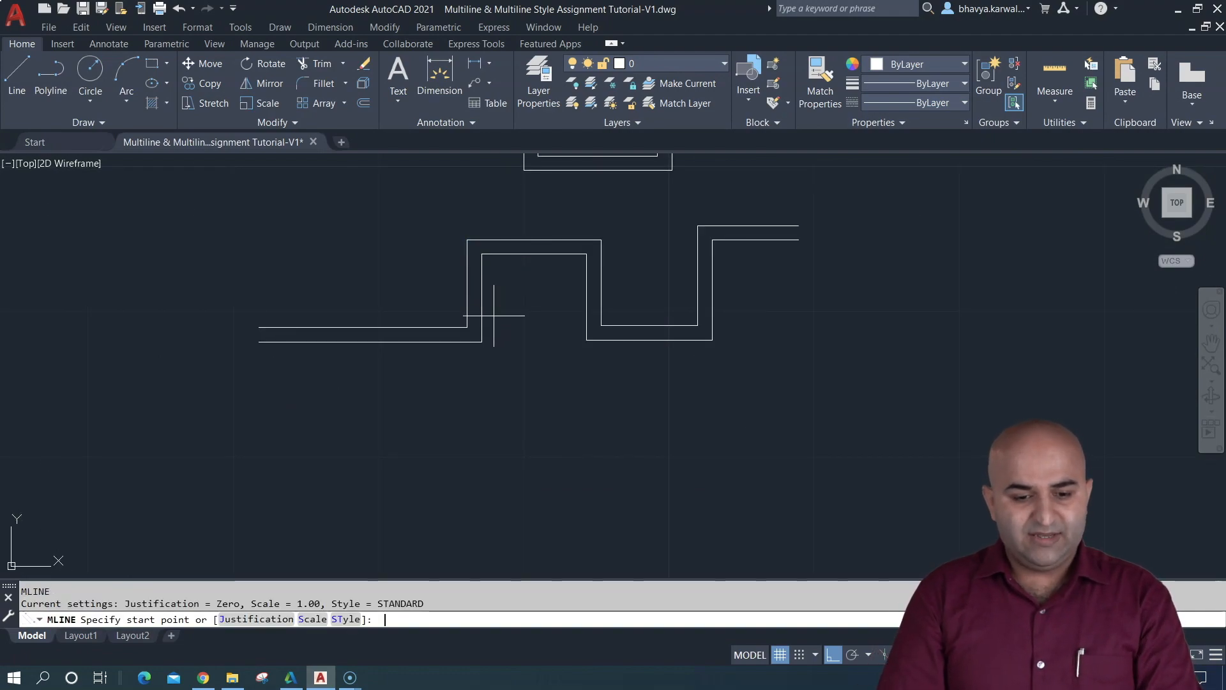
pyautogui.press('Return')
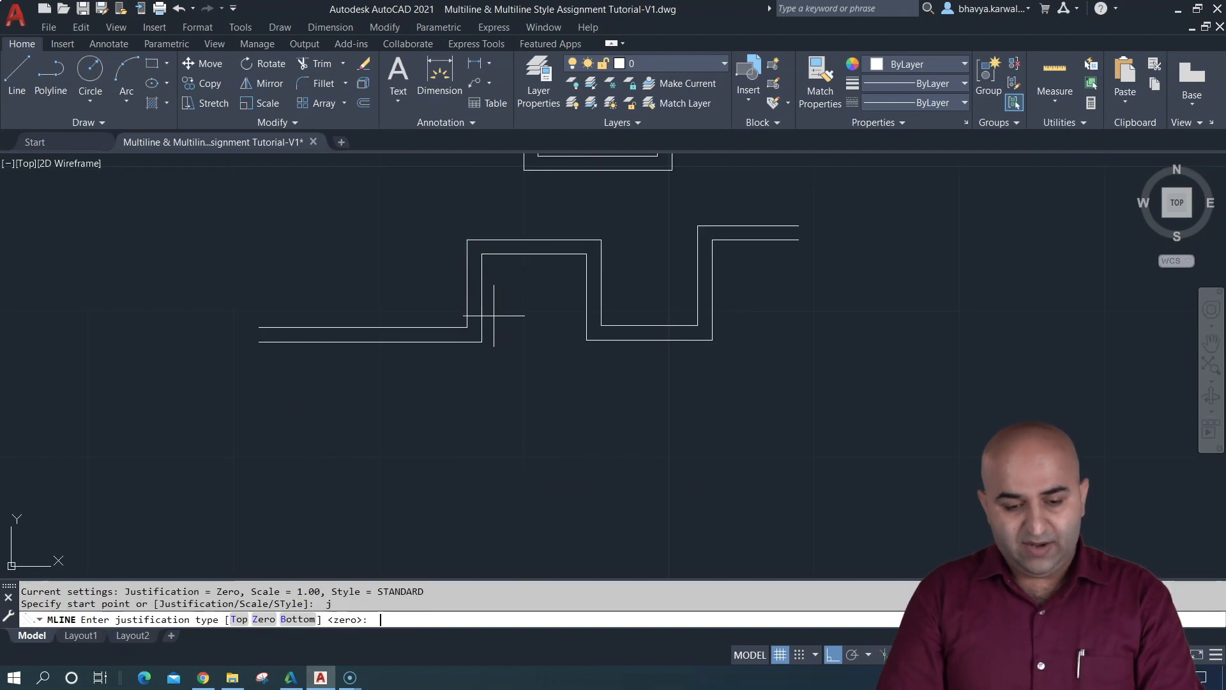
pyautogui.write('b')
pyautogui.press('Return')
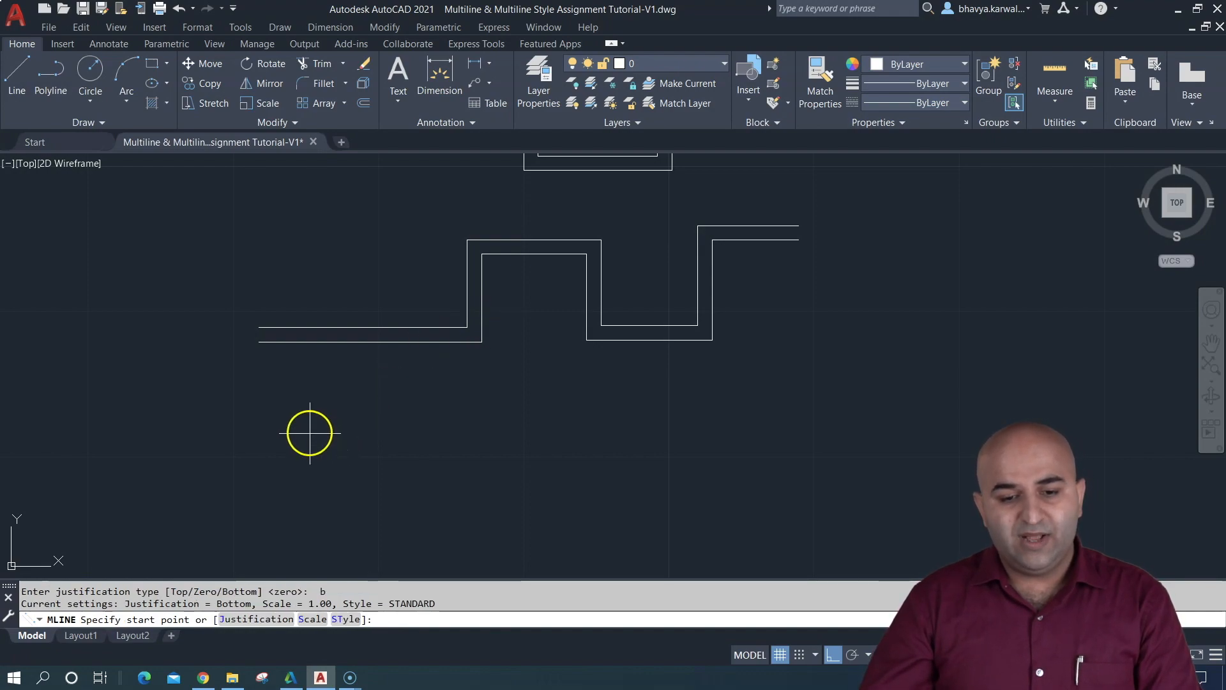
pyautogui.click(299, 425)
pyautogui.click(756, 425)
pyautogui.press('Escape')
# - Select the Bottom-justified multiline to check its grip positions, and clear the selection
pyautogui.click(794, 461)
pyautogui.click(741, 393)
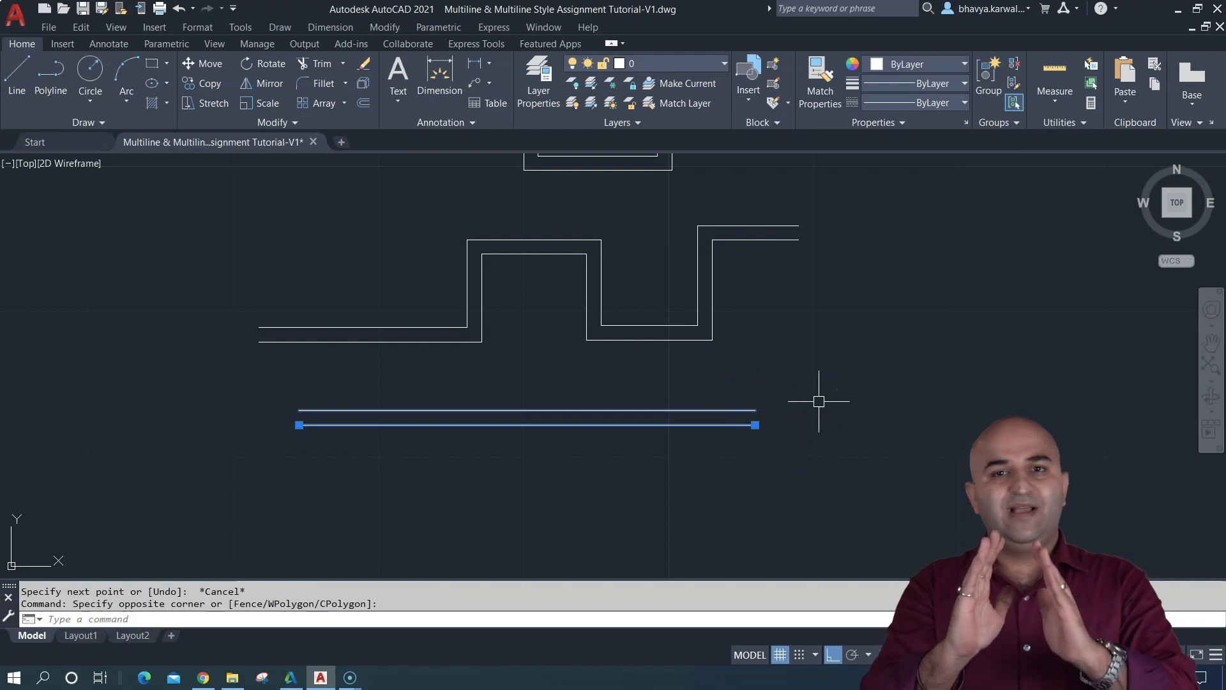
pyautogui.press('Escape')
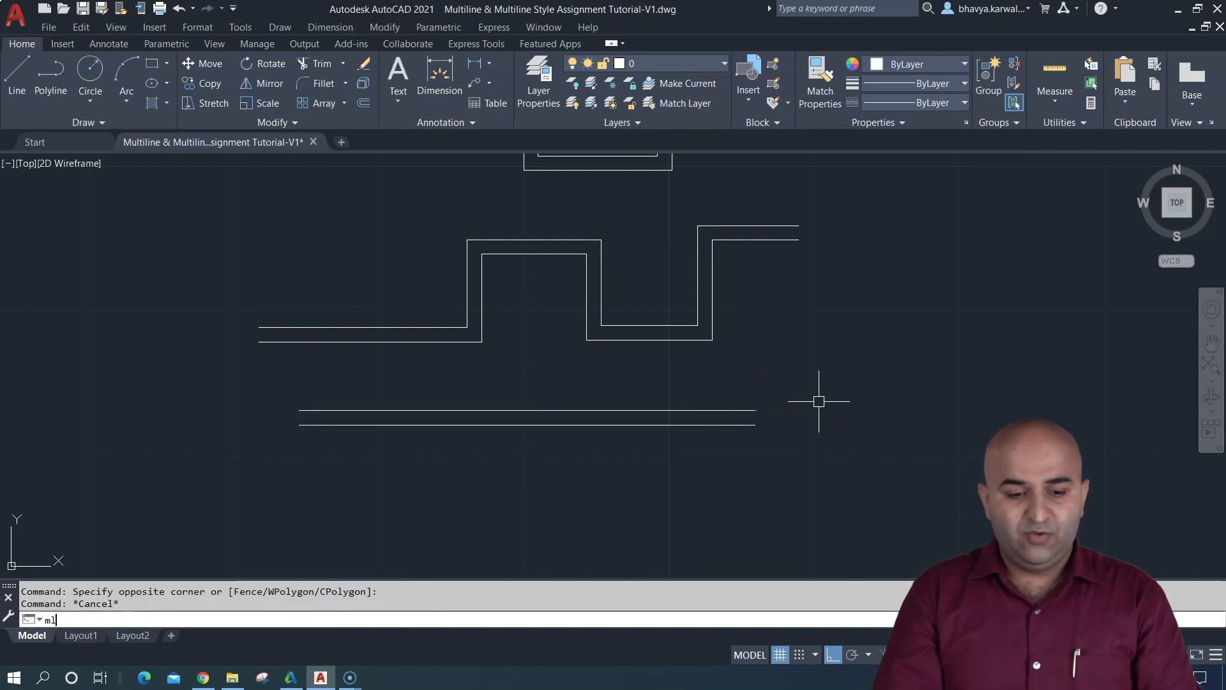
# - Draw a horizontal multiline with Top justification and scale 5 from the upper right end of the Bottom-justified multiline, and select it to check its grips
pyautogui.press('Return')
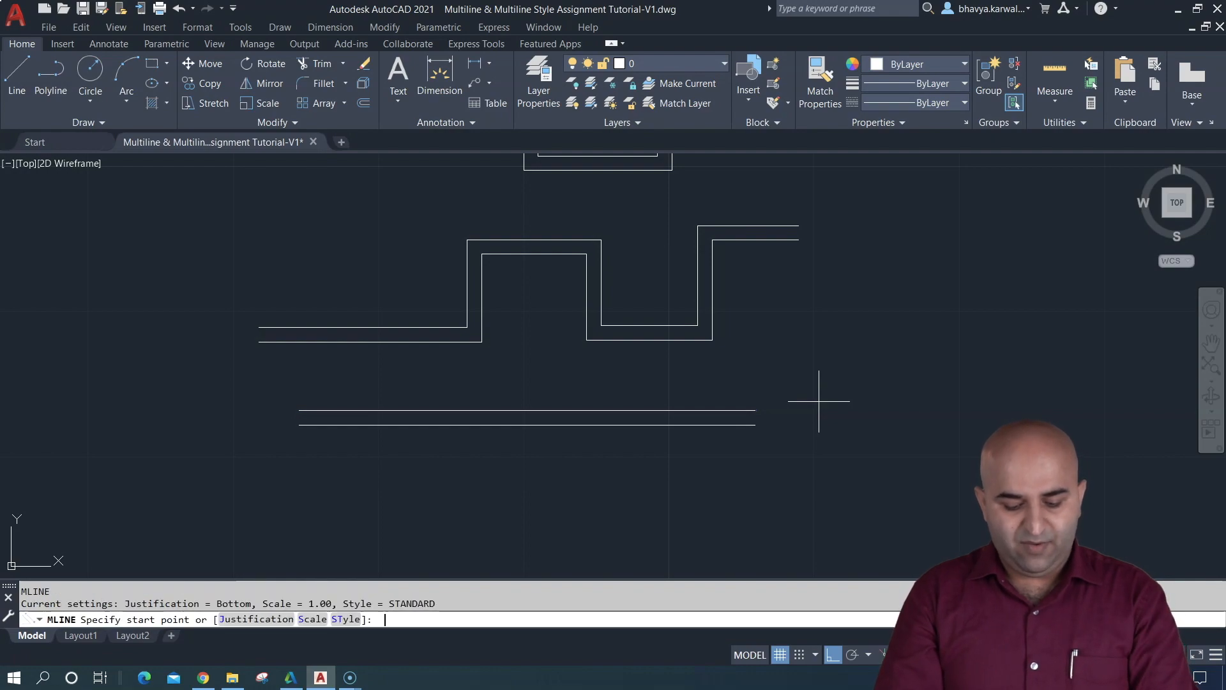
pyautogui.write('j')
pyautogui.press('Return')
pyautogui.write('t')
pyautogui.press('Return')
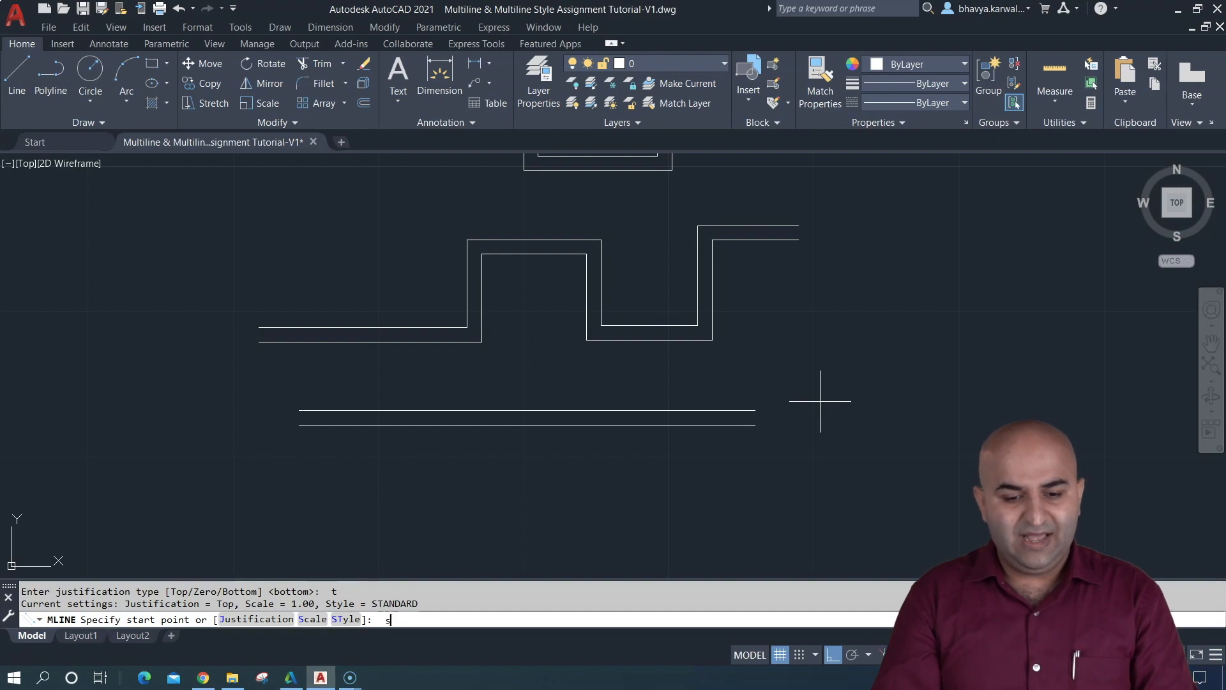
pyautogui.press('Return')
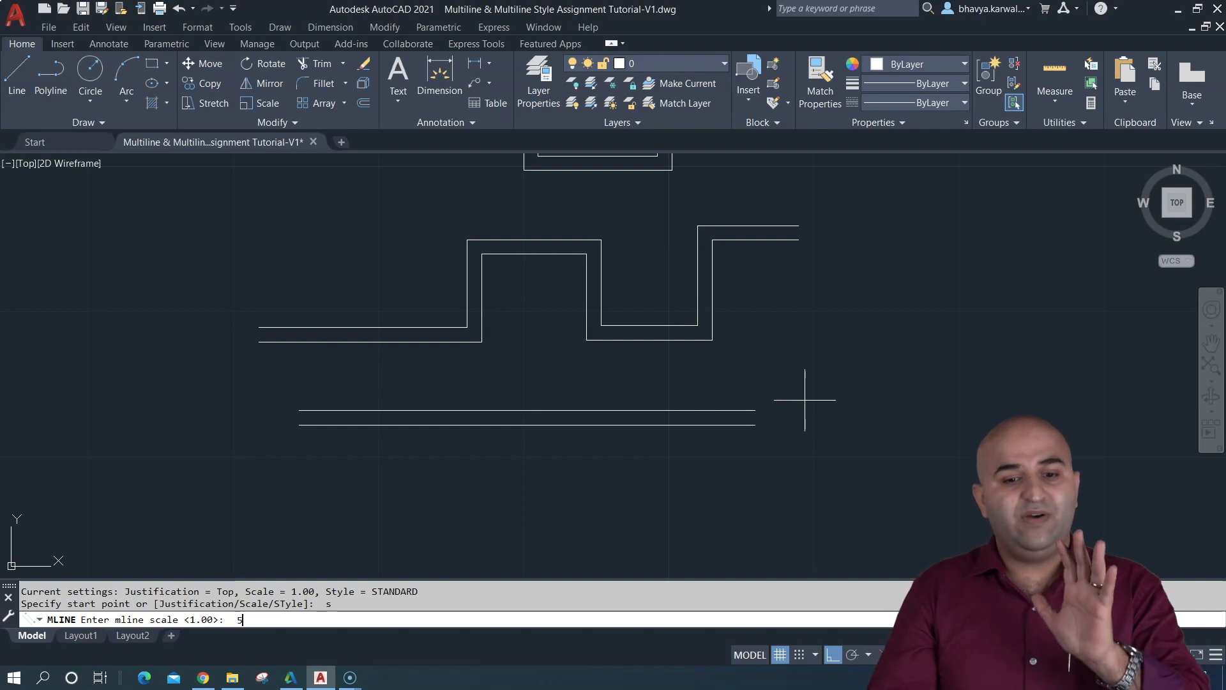
pyautogui.press('Return')
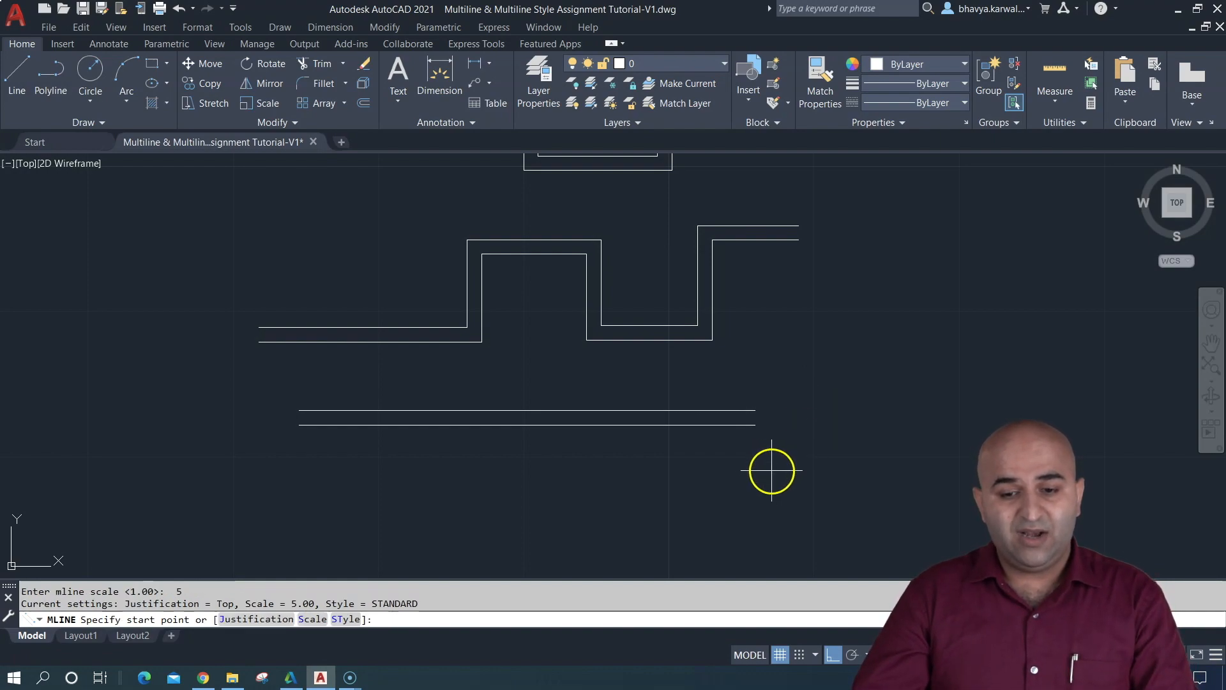
pyautogui.moveTo(771, 471); pyautogui.dragTo(595, 445, button='middle')
pyautogui.click(580, 384)
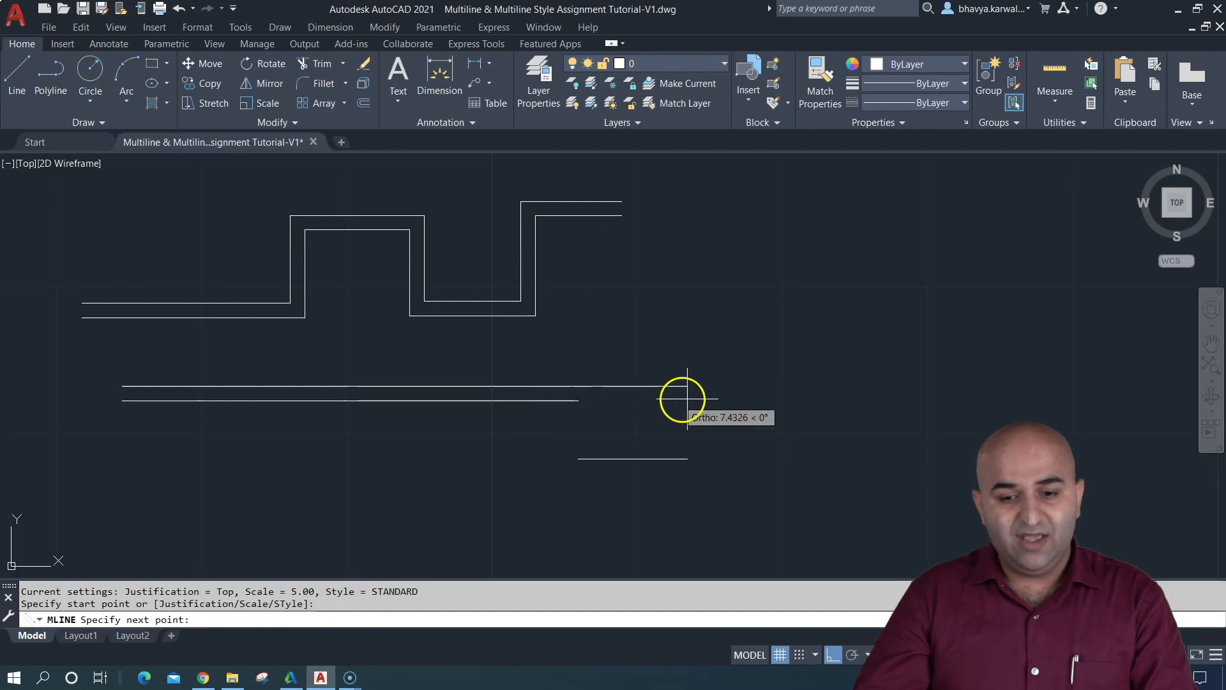
pyautogui.click(821, 395)
pyautogui.press('Escape')
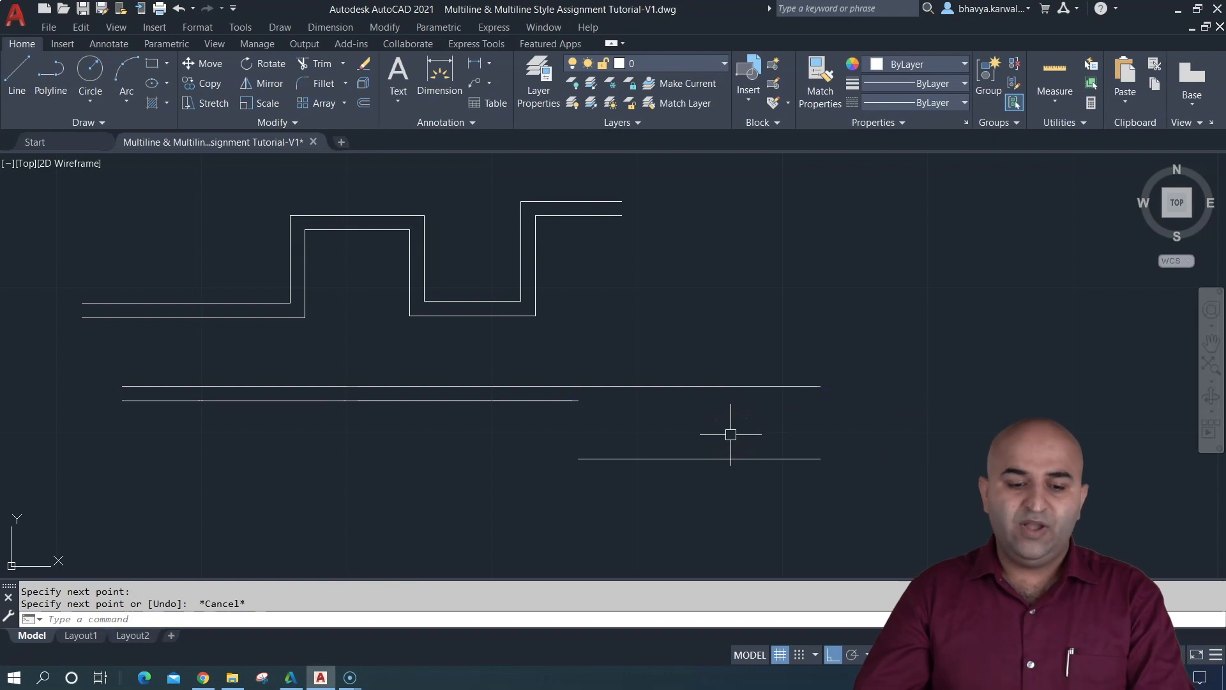
pyautogui.click(676, 458)
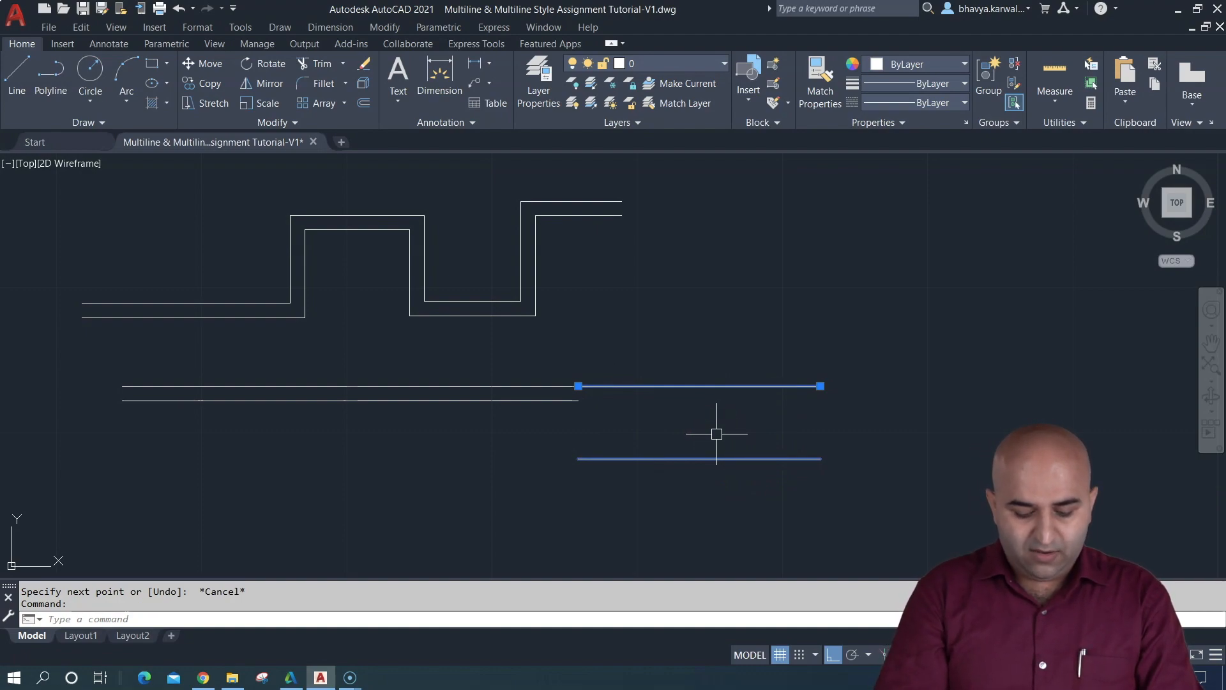
# - Draw a stepped multiline with scale 10 below the scale 5 multiline: a horizontal run, a short rise and a longer horizontal run
pyautogui.press('Return')
pyautogui.press('Return')
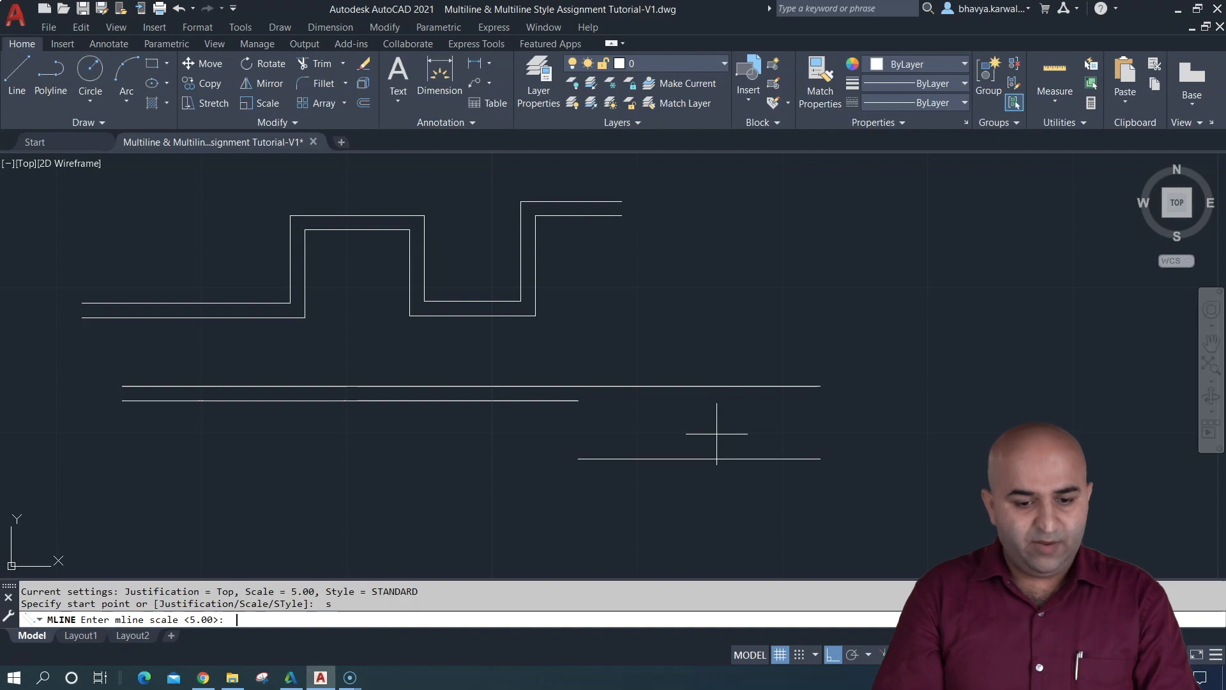
pyautogui.write('1')
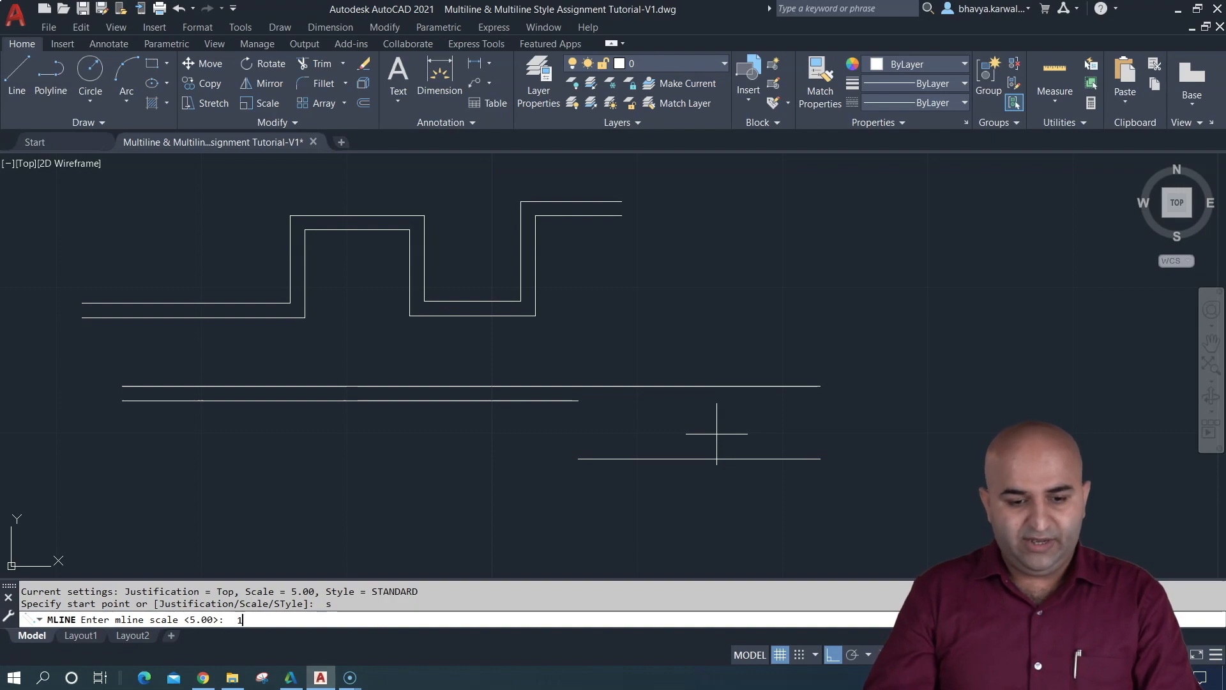
pyautogui.write('0')
pyautogui.press('Return')
pyautogui.scroll(-3, 716, 434)
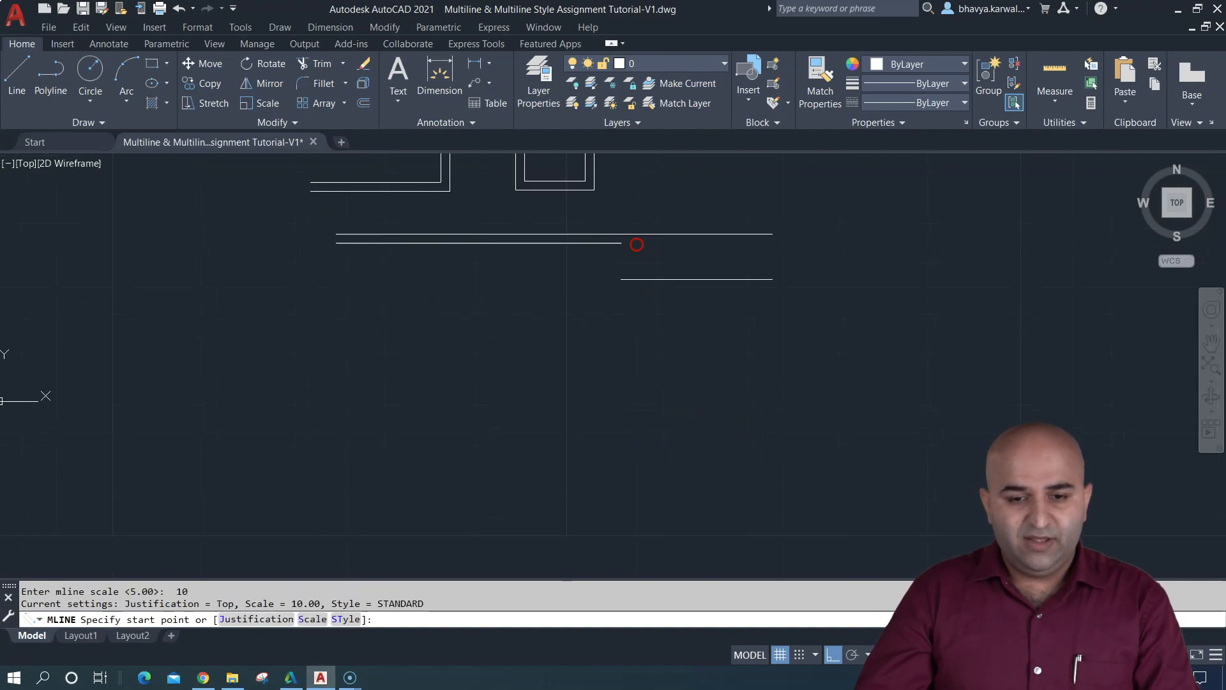
pyautogui.click(375, 410)
pyautogui.click(511, 410)
pyautogui.click(511, 347)
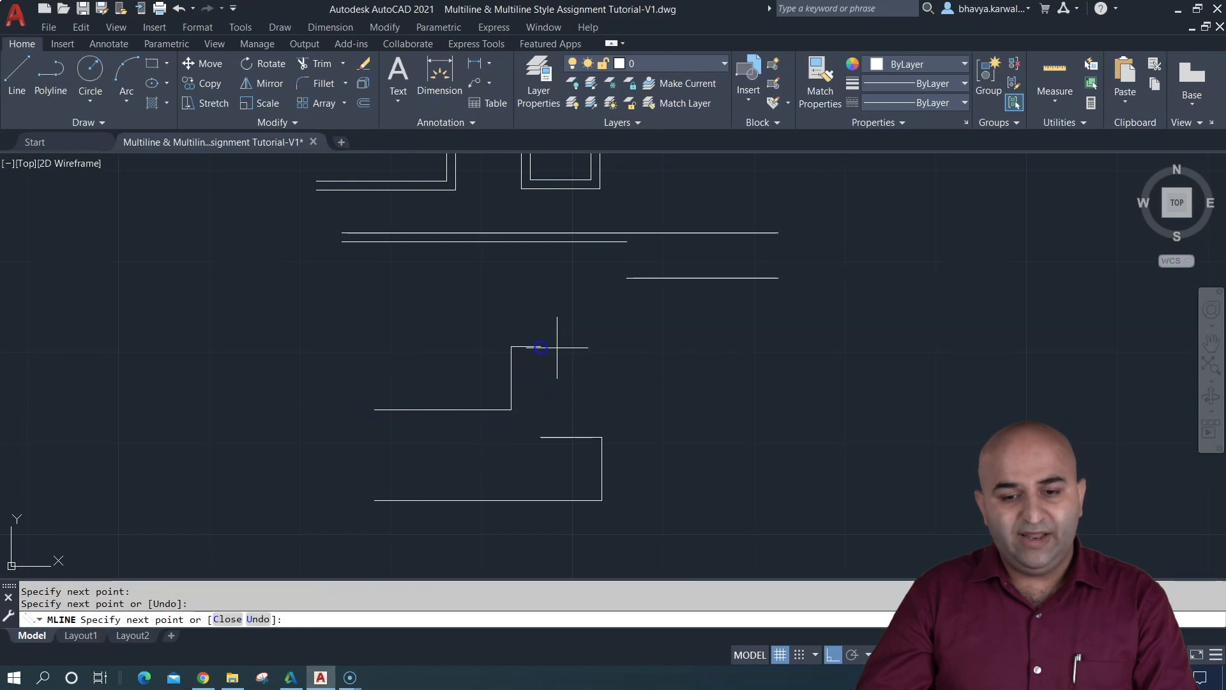
pyautogui.click(691, 348)
pyautogui.click(843, 386)
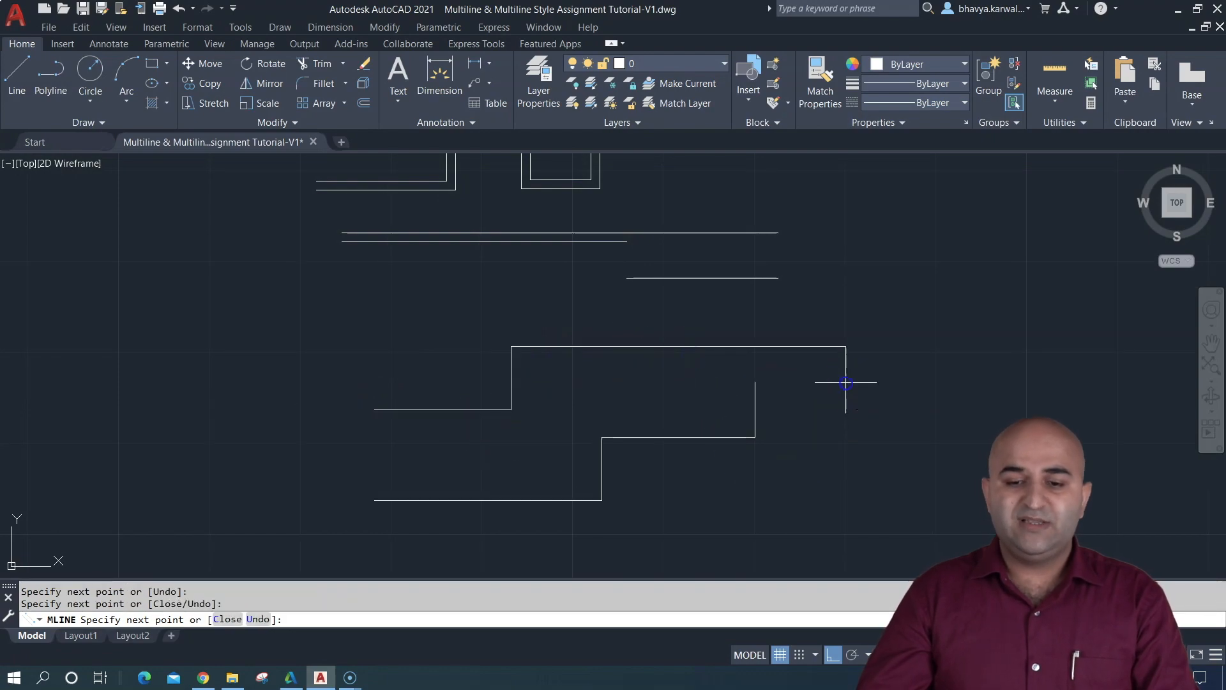
pyautogui.press('Escape')
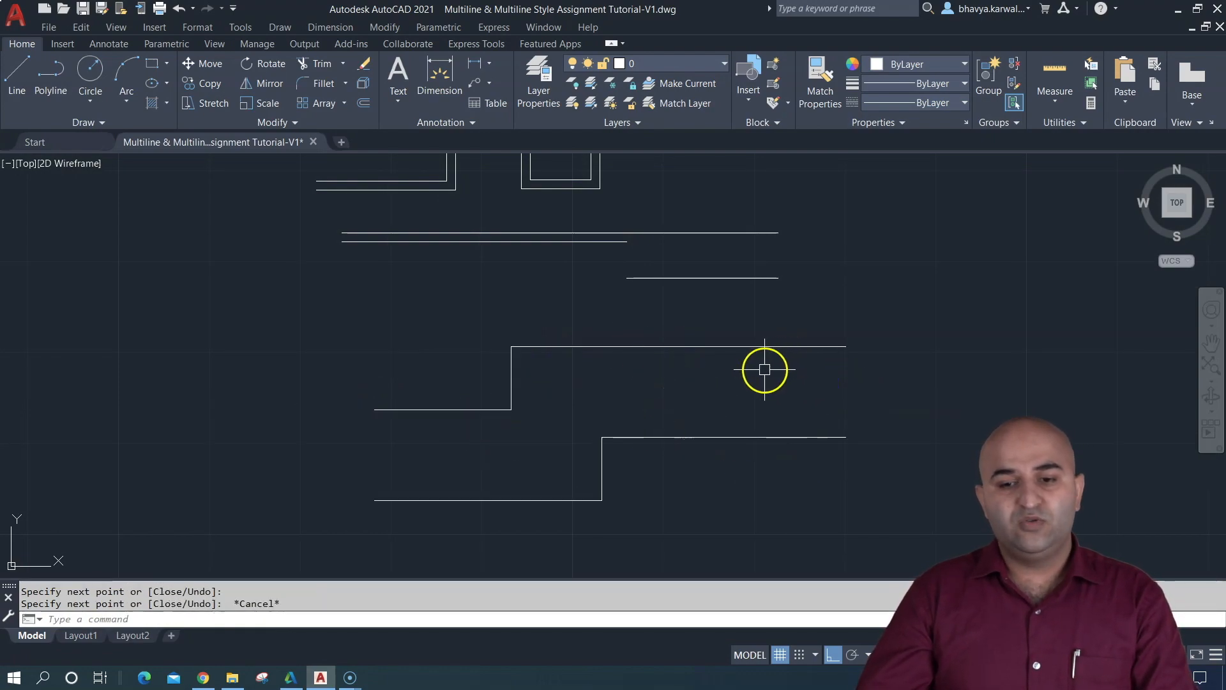
# - Examine the prepared multiline scale examples for scales 1, 5 and 10
pyautogui.scroll(-4, 754, 376)
pyautogui.moveTo(745, 383)
pyautogui.mouseDown(button='middle')
pyautogui.moveTo(770, 348)
pyautogui.moveTo(429, 359)
pyautogui.mouseUp(button='middle')
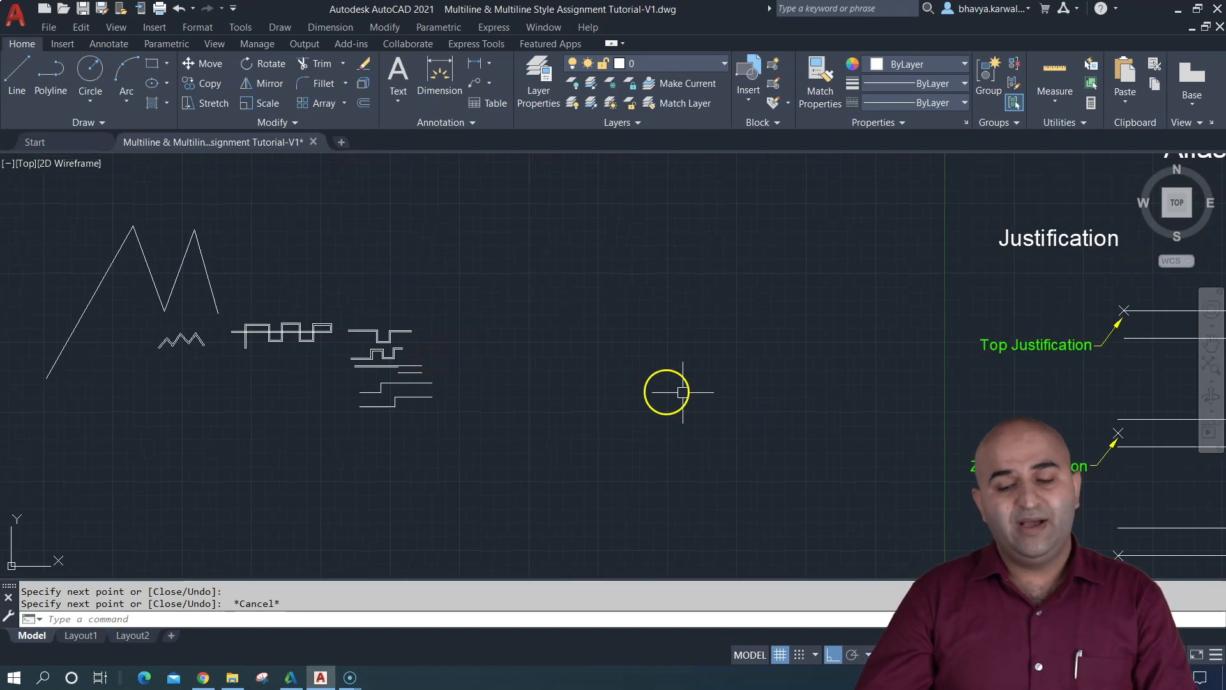
pyautogui.moveTo(810, 419); pyautogui.dragTo(344, 159, button='middle')
pyautogui.moveTo(861, 292); pyautogui.dragTo(696, 163, button='middle')
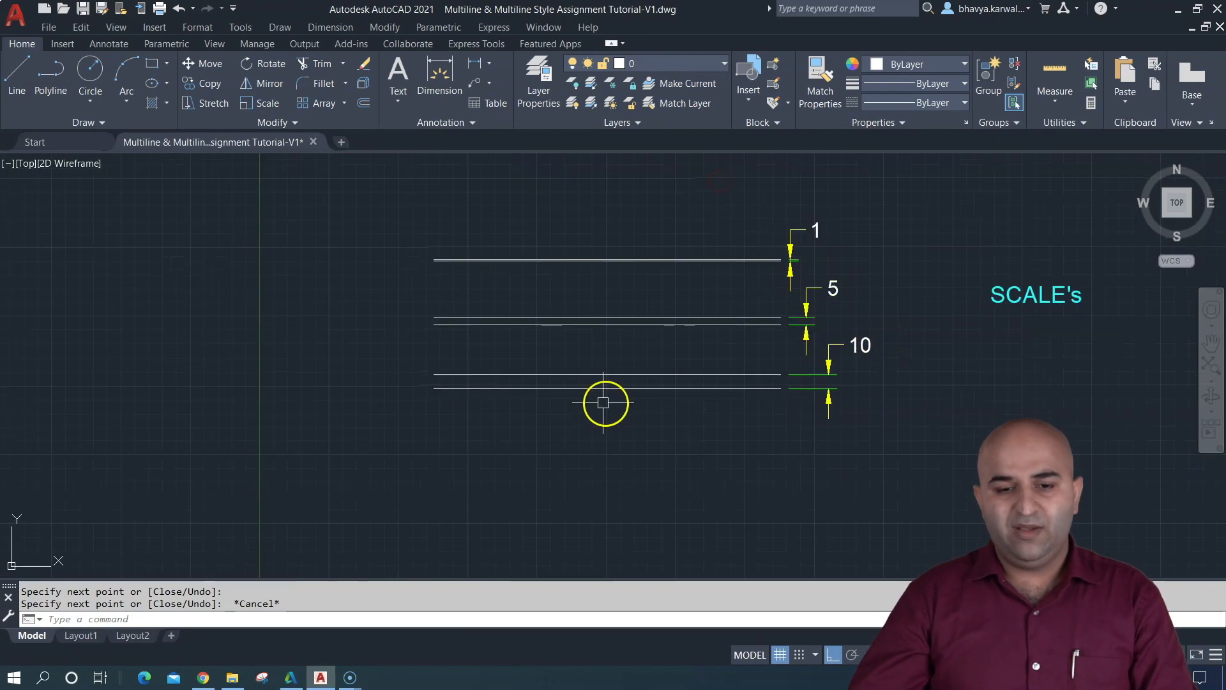
# - Delete all practice lines and multilines beside the prepared examples, and zoom to the drawing extents
pyautogui.scroll(-5, 602, 402)
pyautogui.scroll(4, 421, 372)
pyautogui.click(470, 346)
pyautogui.click(310, 244)
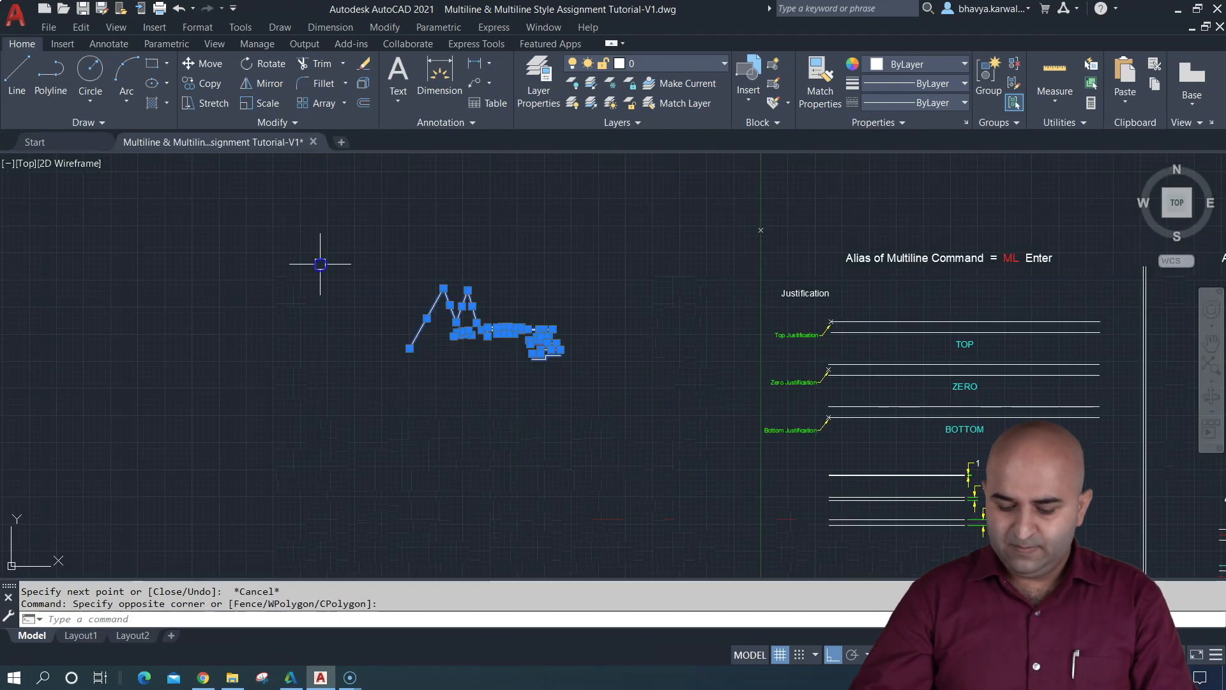
pyautogui.press('Delete')
pyautogui.write('z')
pyautogui.press('Return')
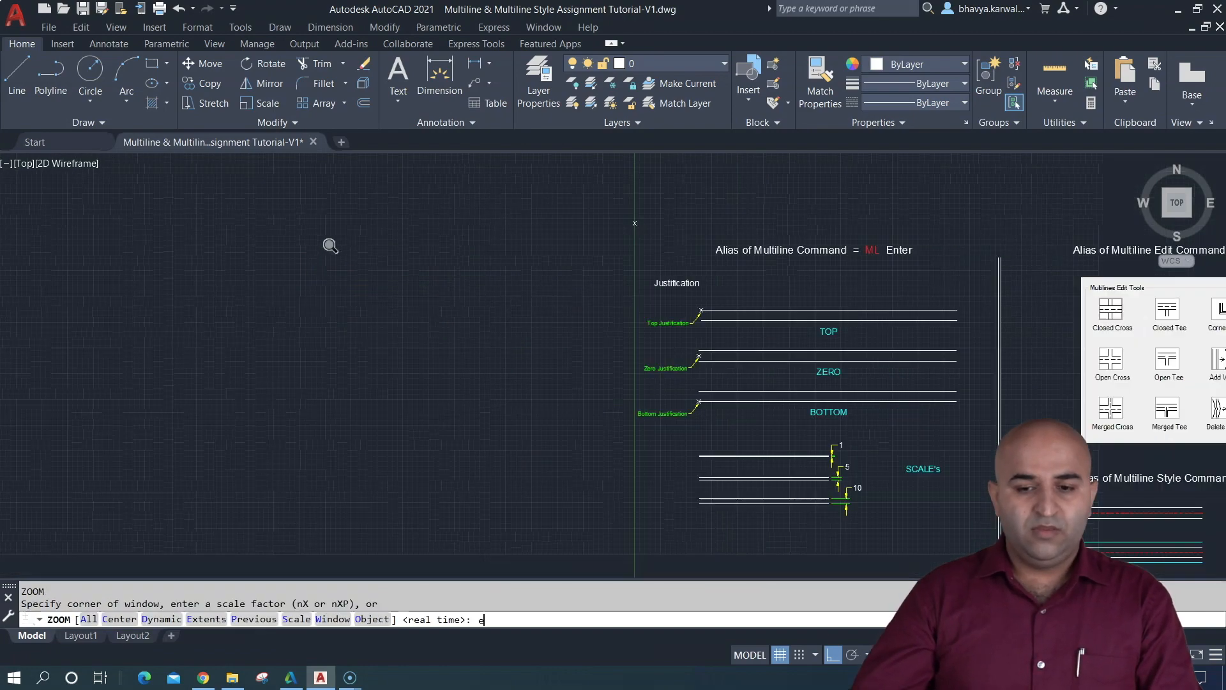
pyautogui.write('e')
pyautogui.press('Return')
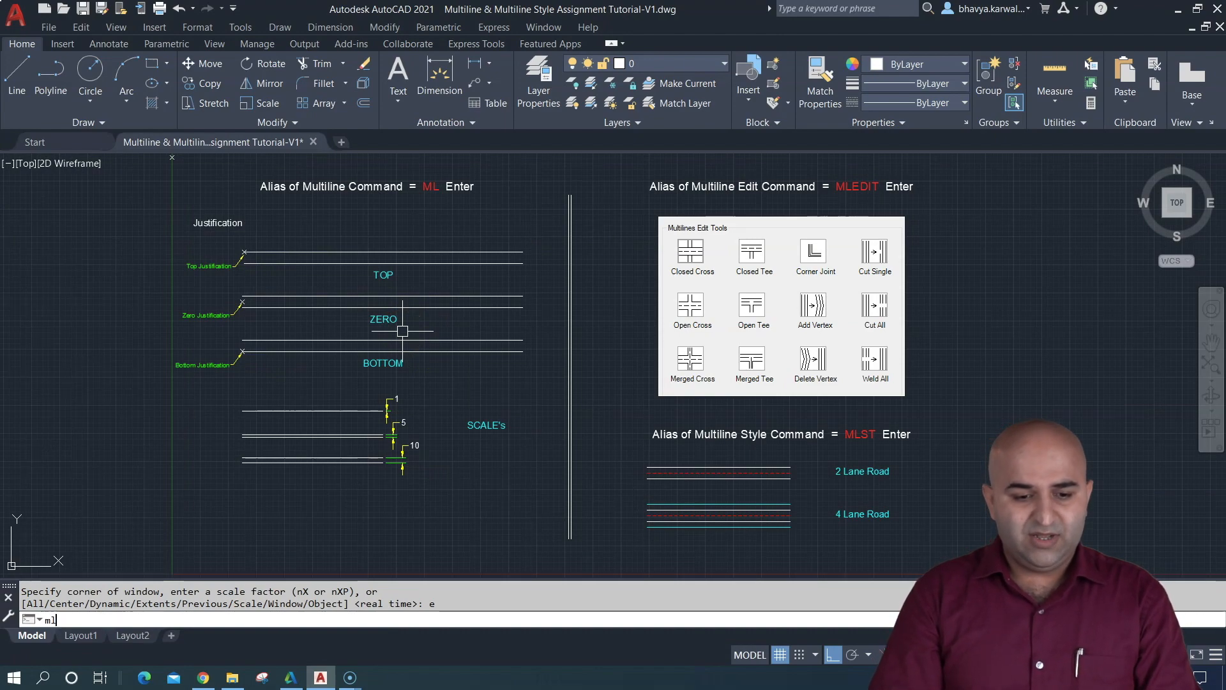
# - Open the Multiline command's Style option to view its style name prompt, and cancel the command
pyautogui.press('Return')
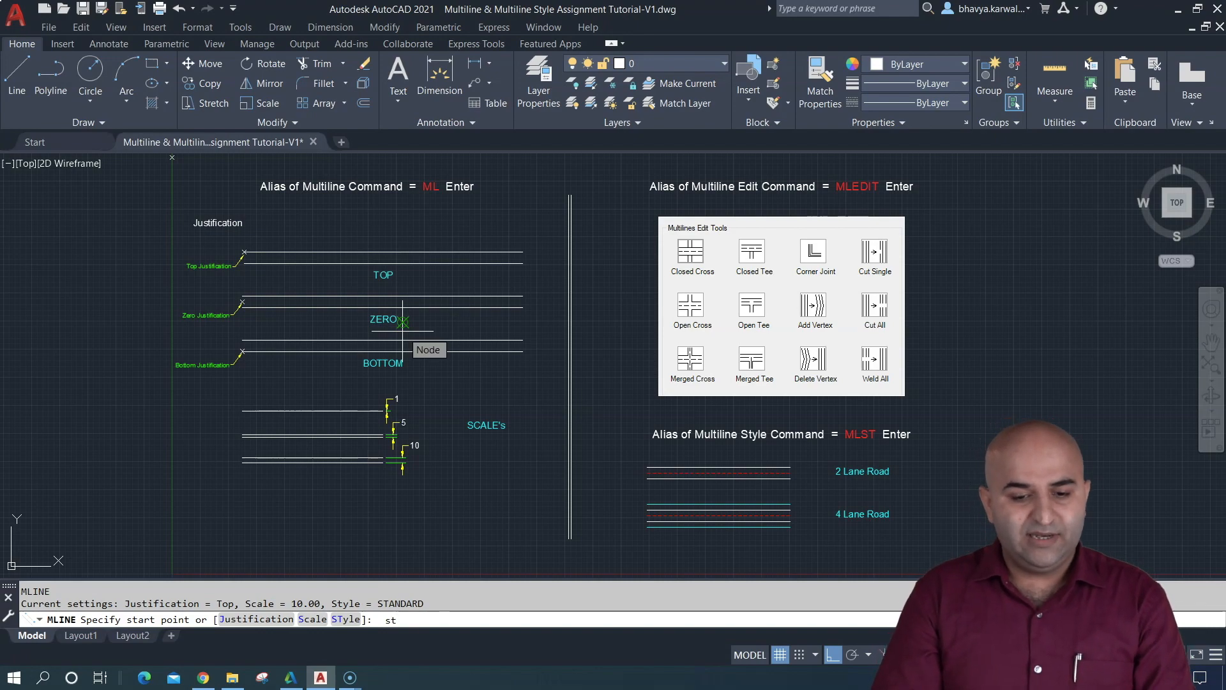
pyautogui.press('Return')
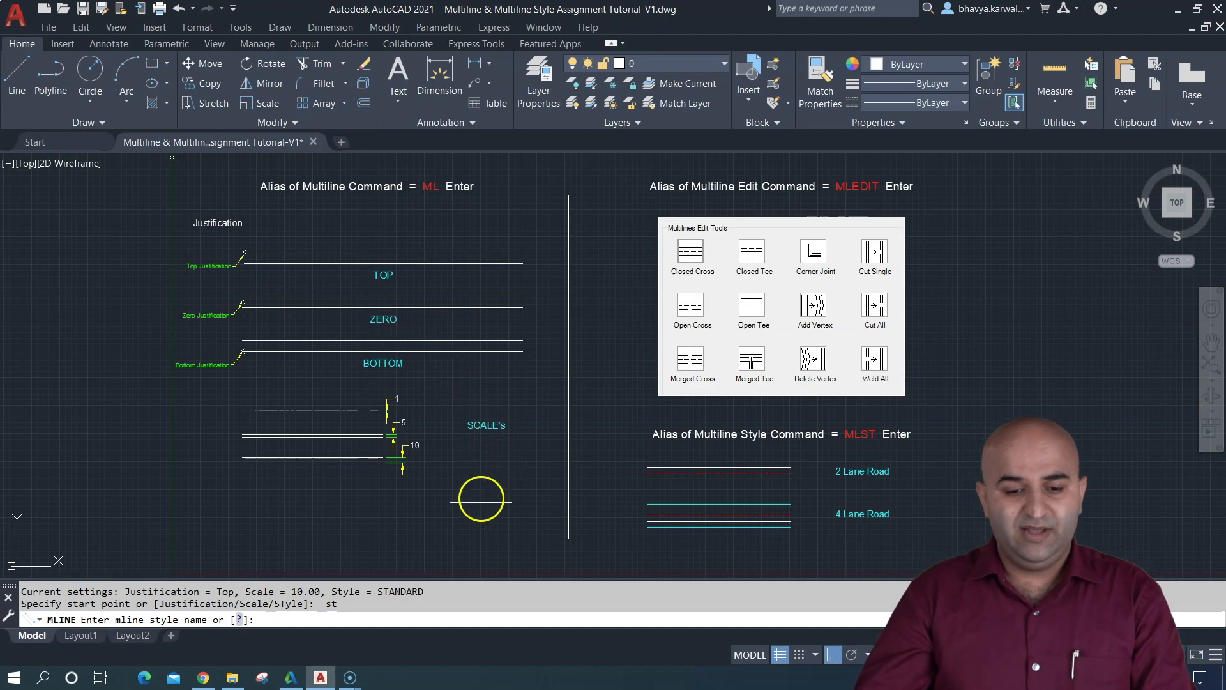
pyautogui.press('Escape')
pyautogui.press('Escape')
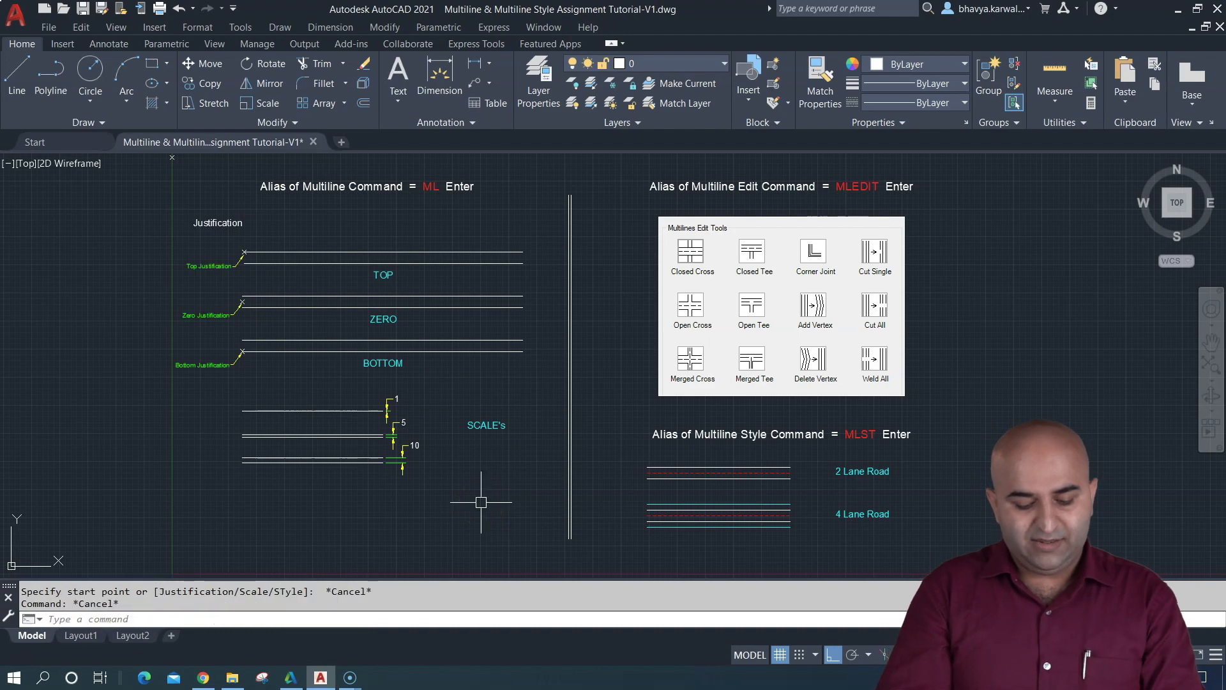
# - Open the Multiline Style manager with the MLST command
pyautogui.write('ml')
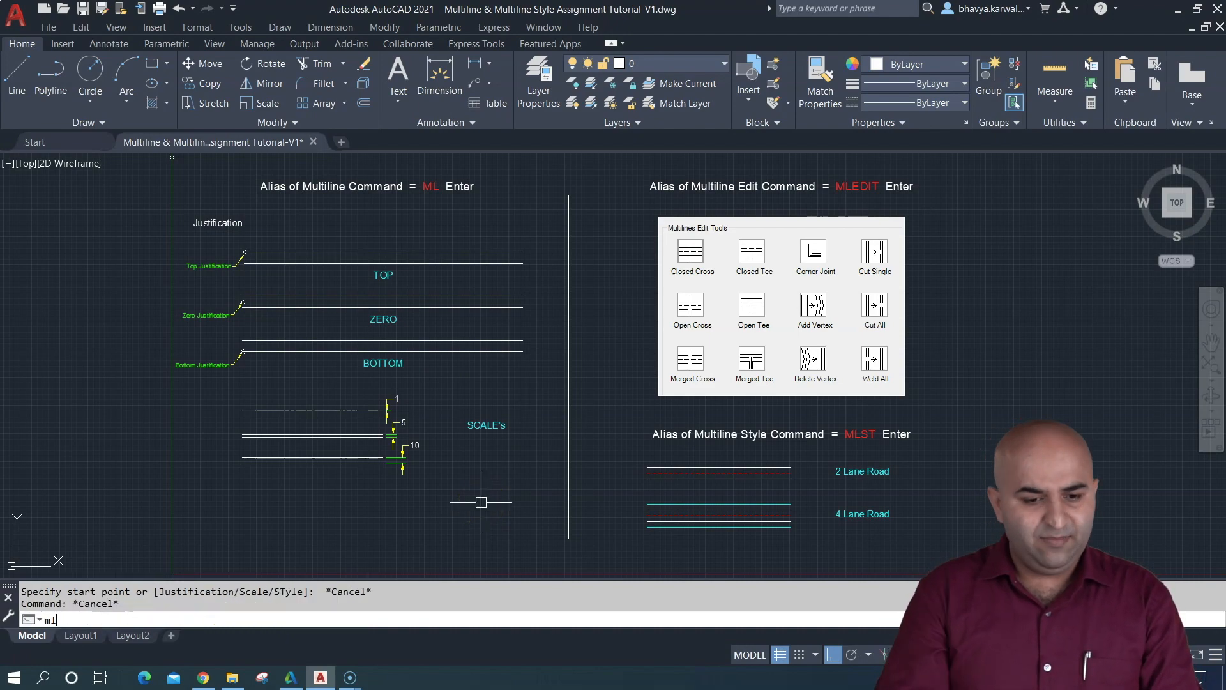
pyautogui.write('st')
pyautogui.press('Return')
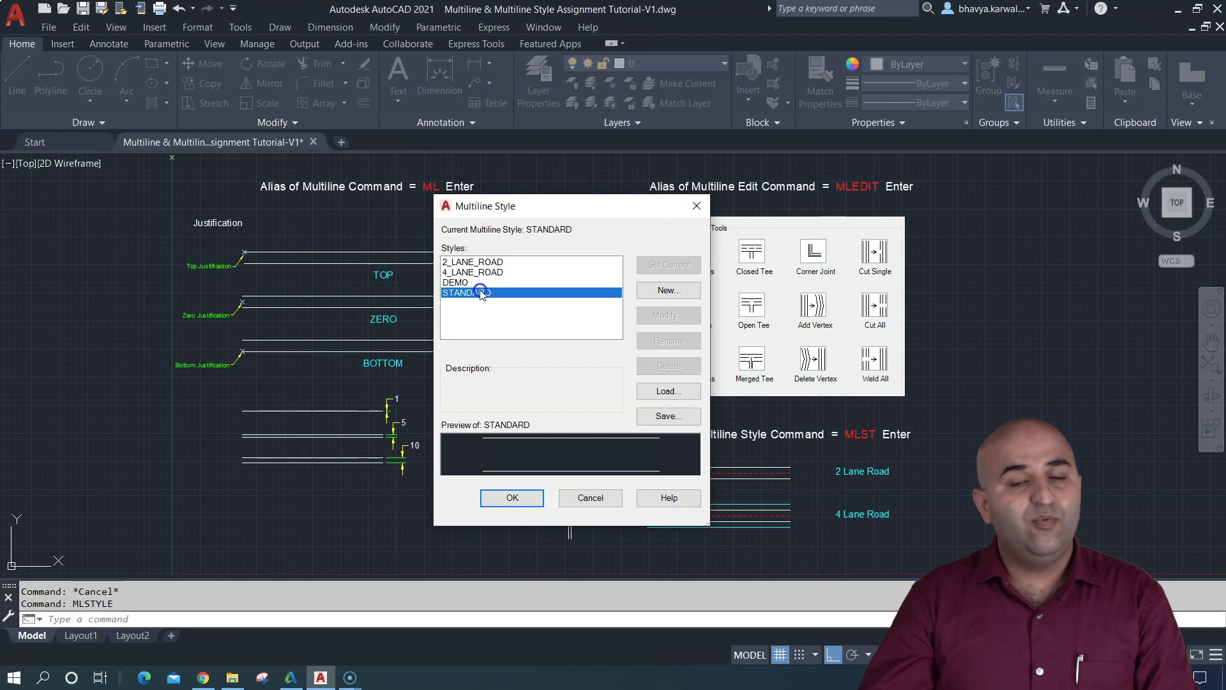
pyautogui.click(668, 290)
pyautogui.write('Te')
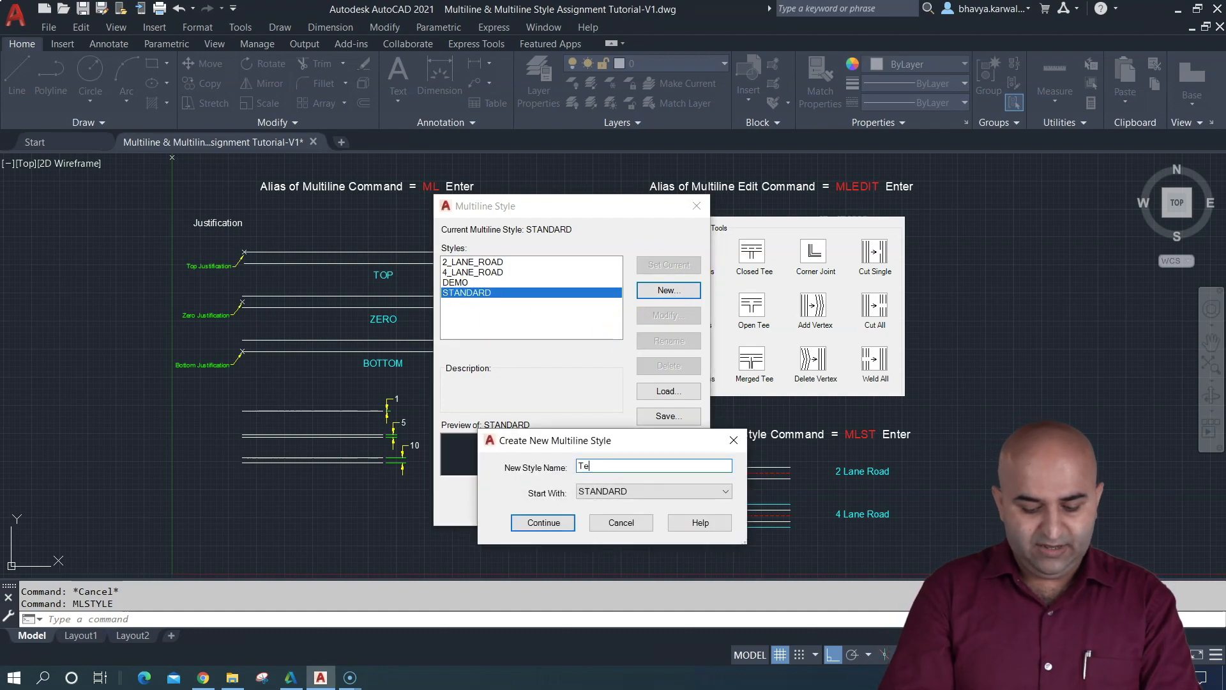
pyautogui.write('sting-1')
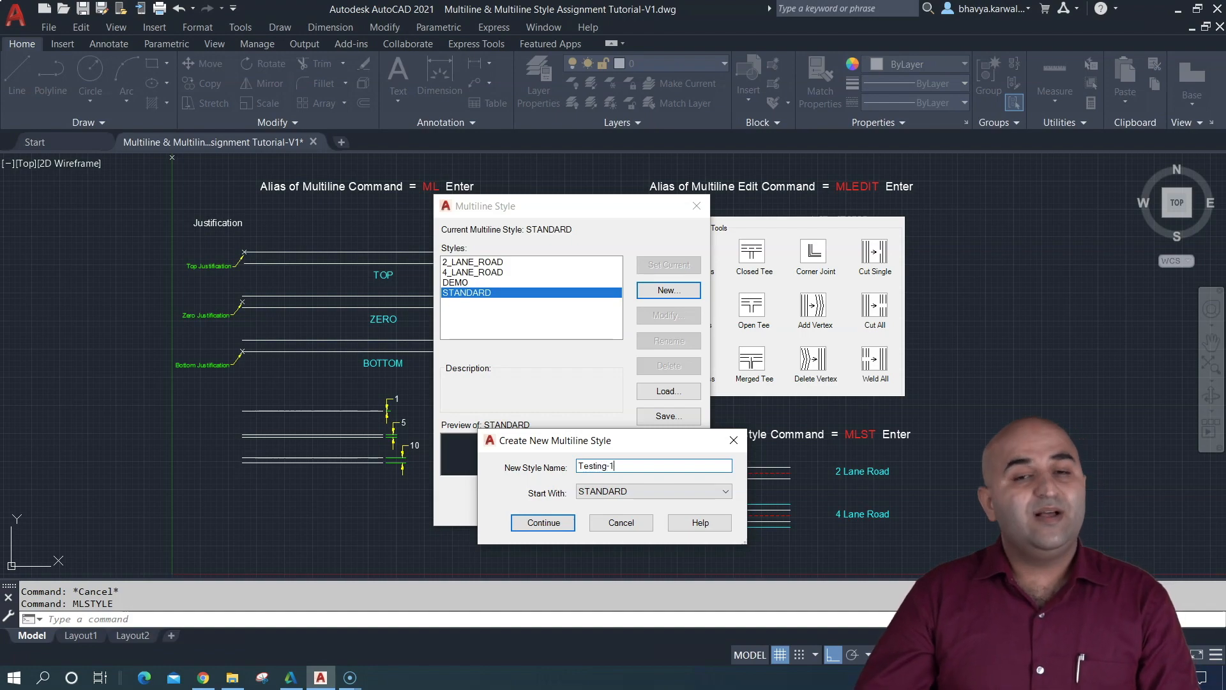
pyautogui.click(560, 524)
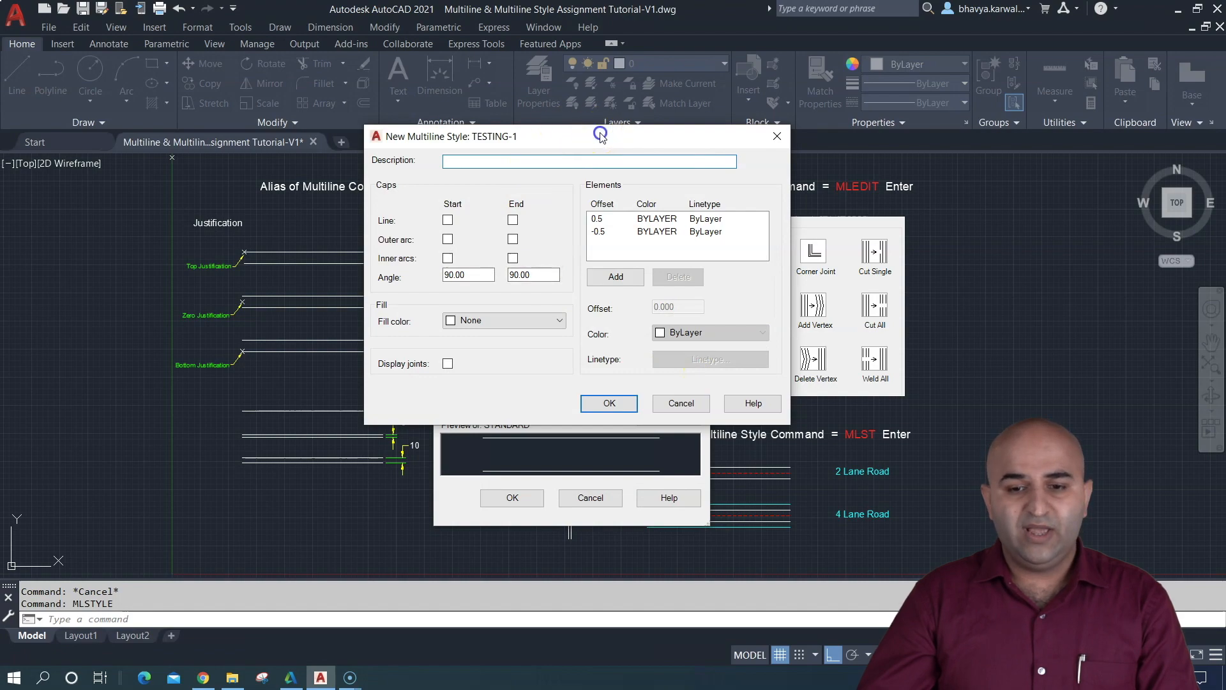
pyautogui.moveTo(563, 134)
pyautogui.mouseDown()
pyautogui.moveTo(550, 153)
pyautogui.moveTo(619, 99)
pyautogui.moveTo(577, 128)
pyautogui.mouseUp()
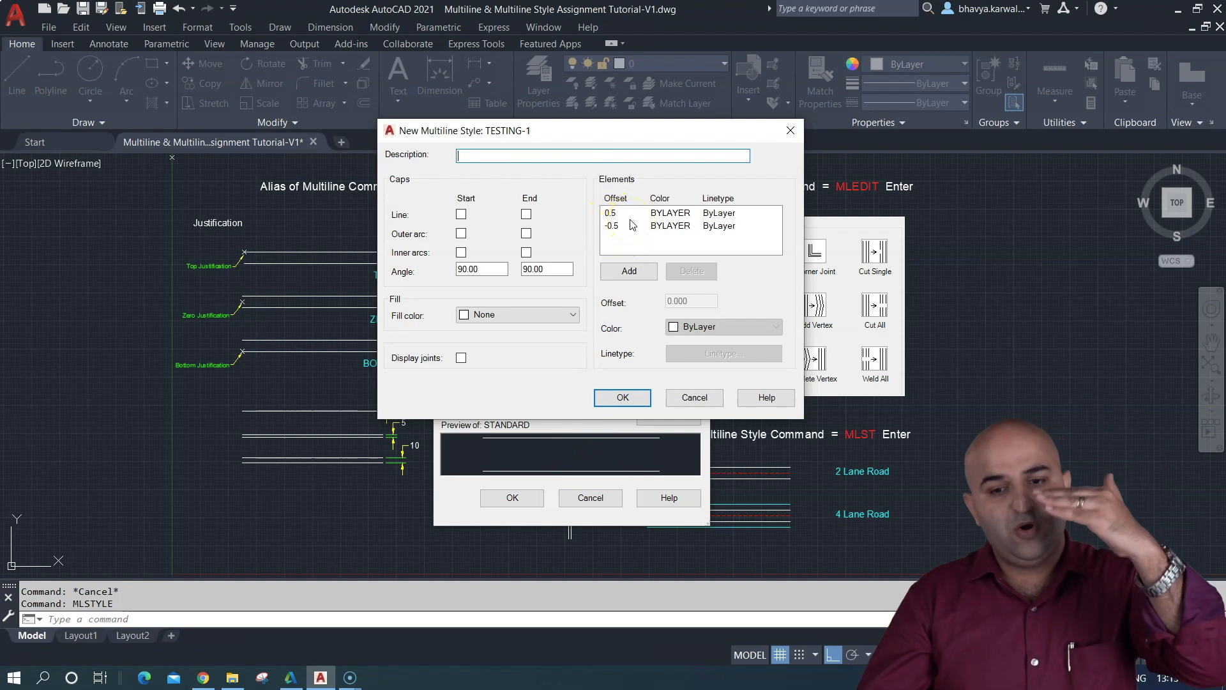
pyautogui.click(613, 235)
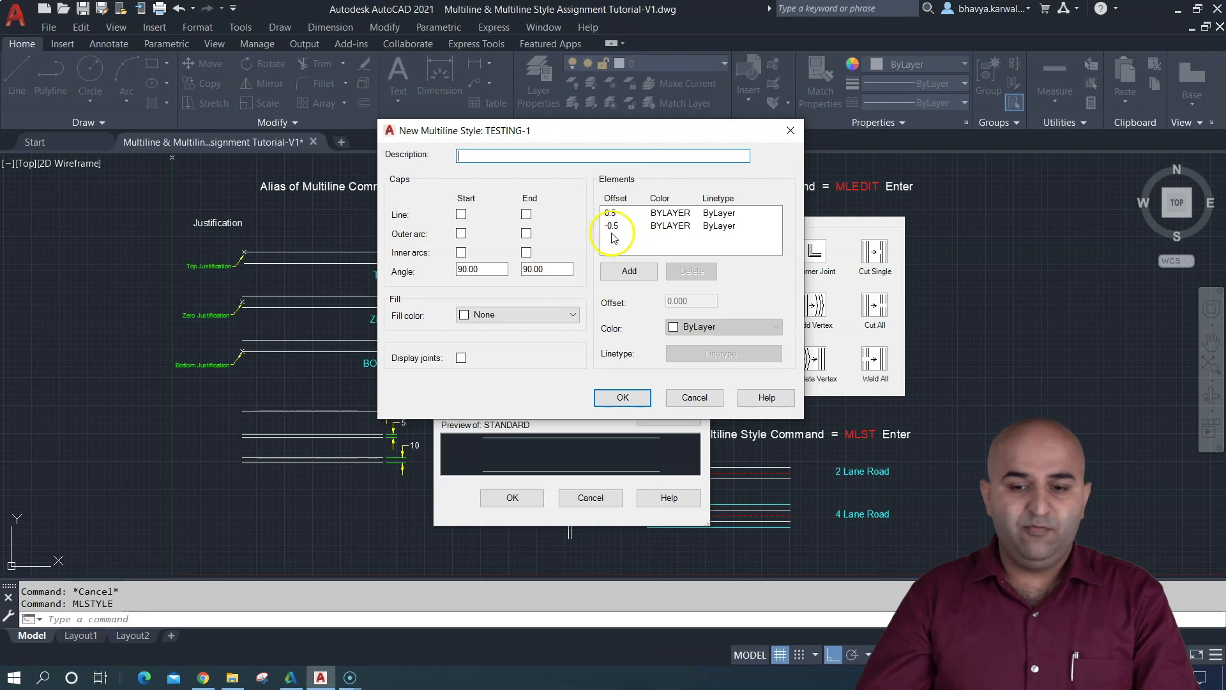
pyautogui.click(636, 273)
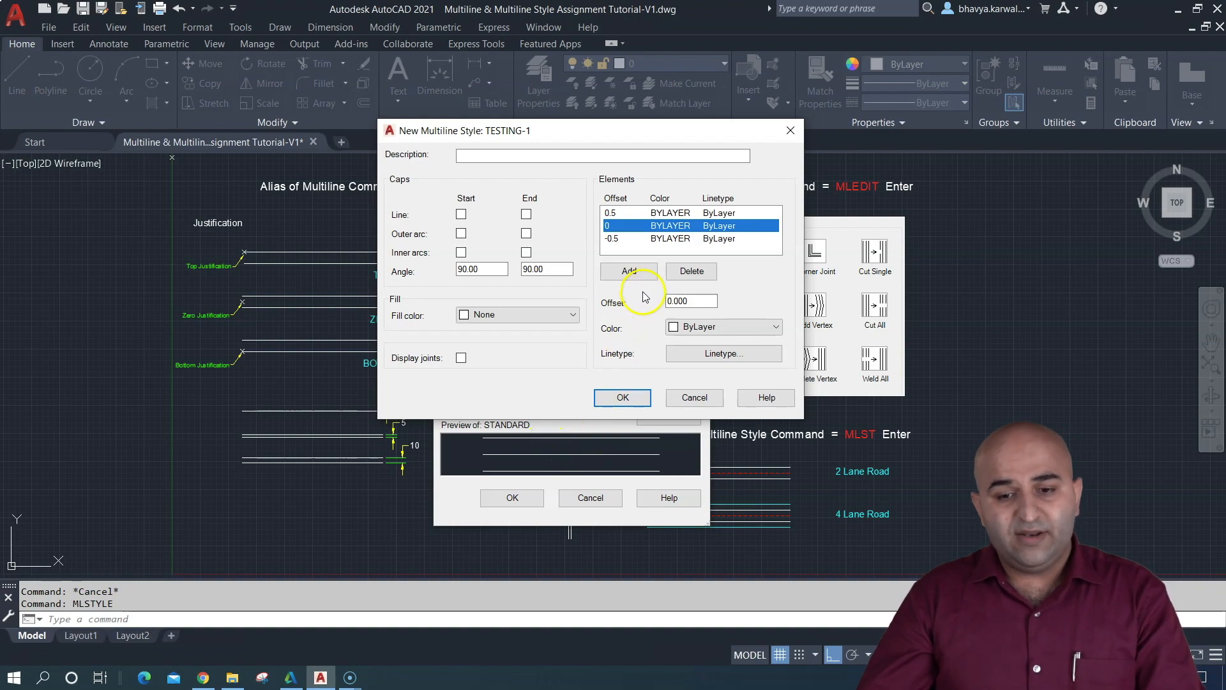
pyautogui.click(636, 273)
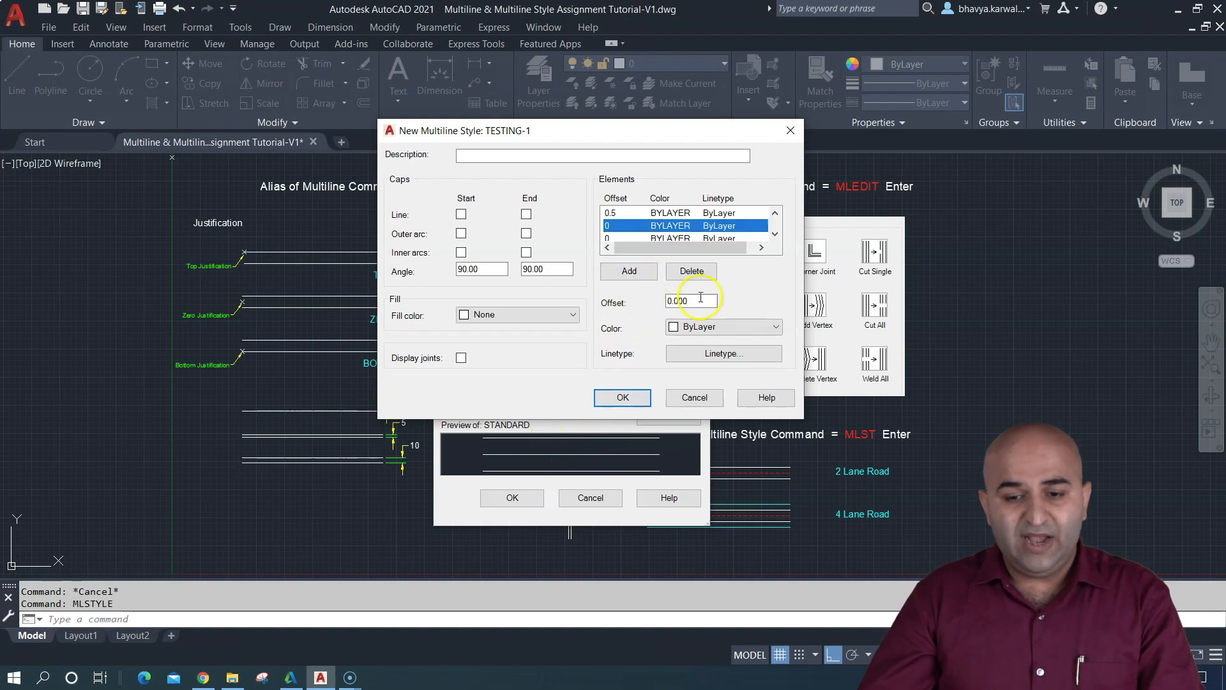
pyautogui.moveTo(670, 300); pyautogui.dragTo(704, 301)
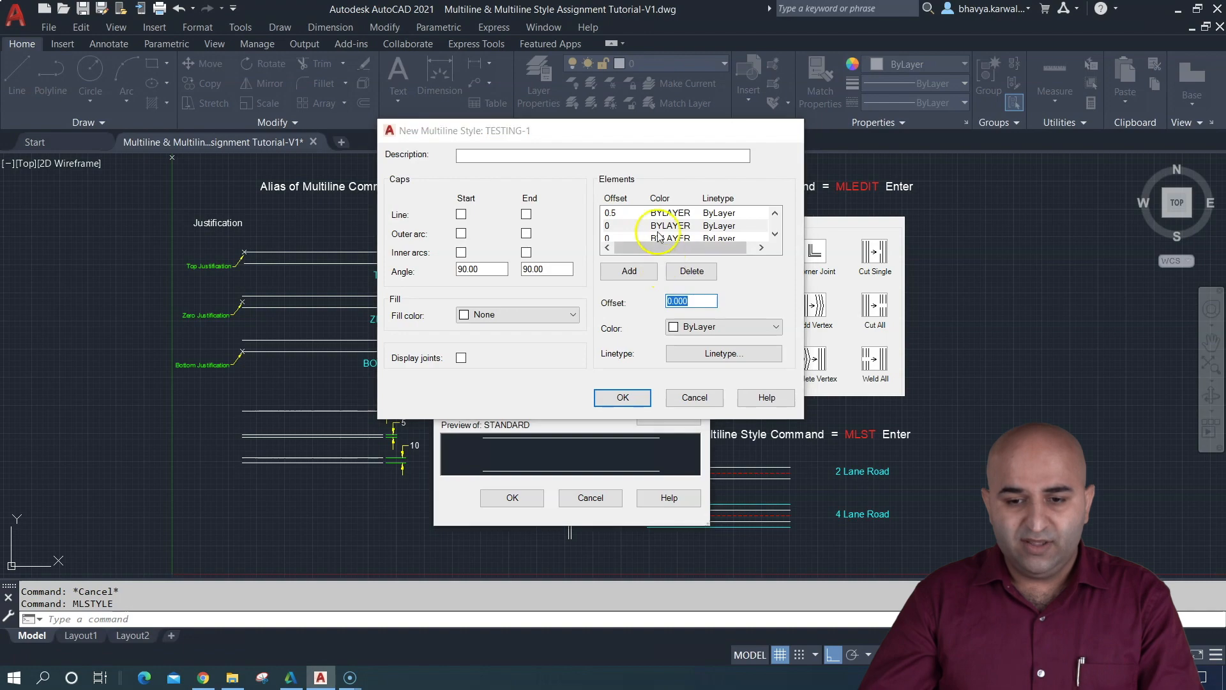
pyautogui.press('Escape')
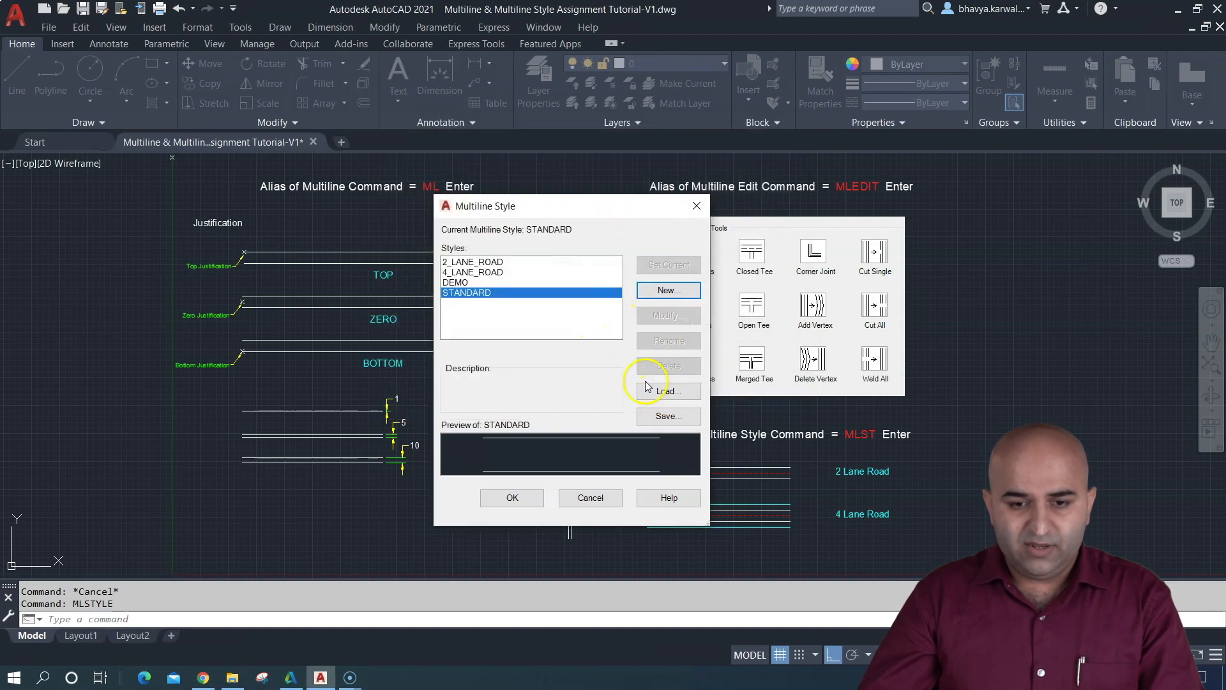
# - Create a new multiline style named Testing-1, starting with the STANDARD style
pyautogui.click(667, 291)
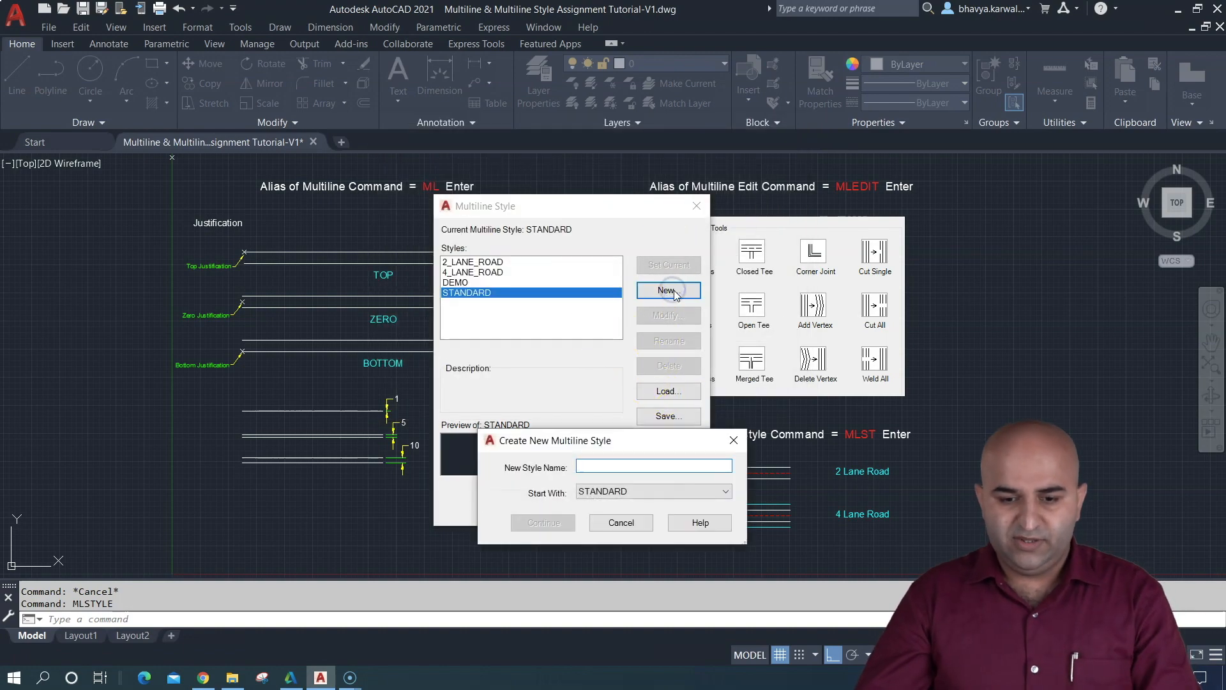
pyautogui.write('Testin')
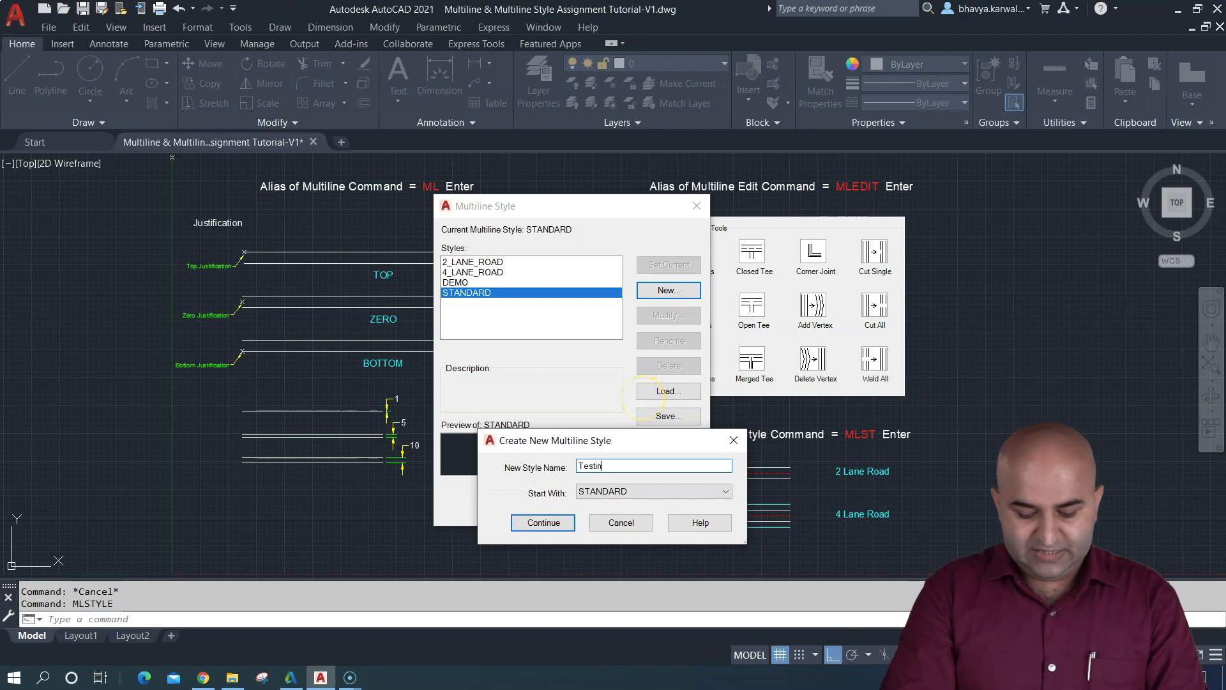
pyautogui.write('g-1')
pyautogui.press('Return')
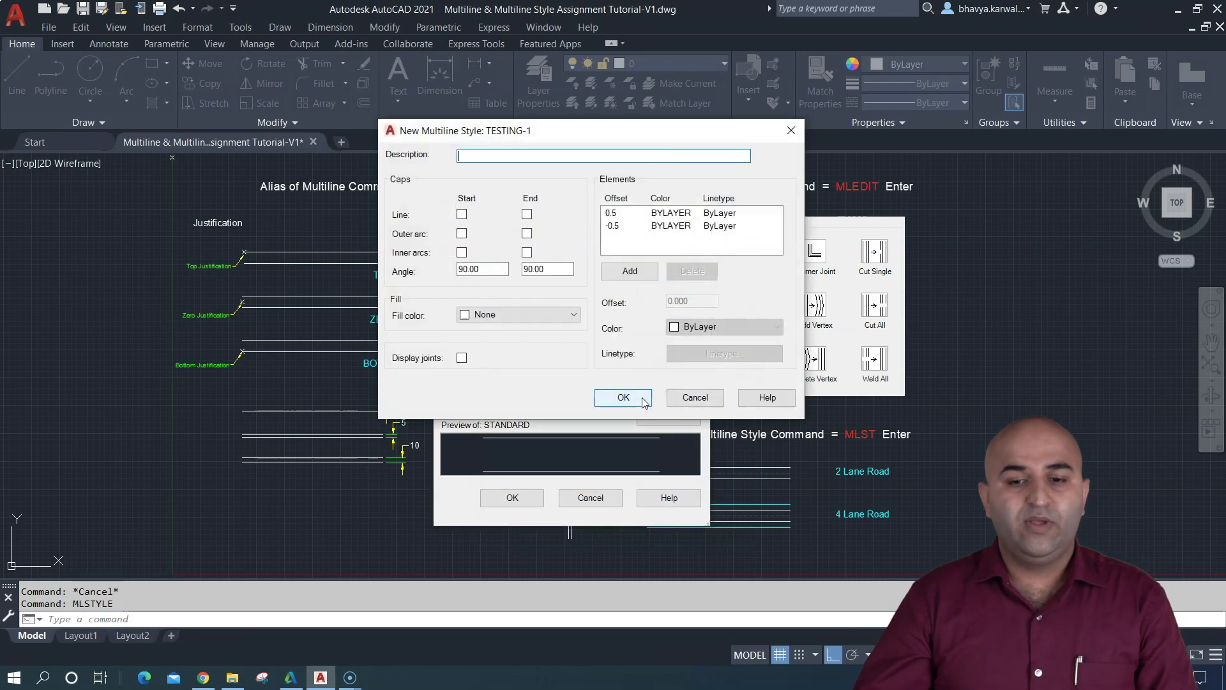
# - Add two elements to the Testing-1 style, one at offset 0 and one at offset 1
pyautogui.click(632, 274)
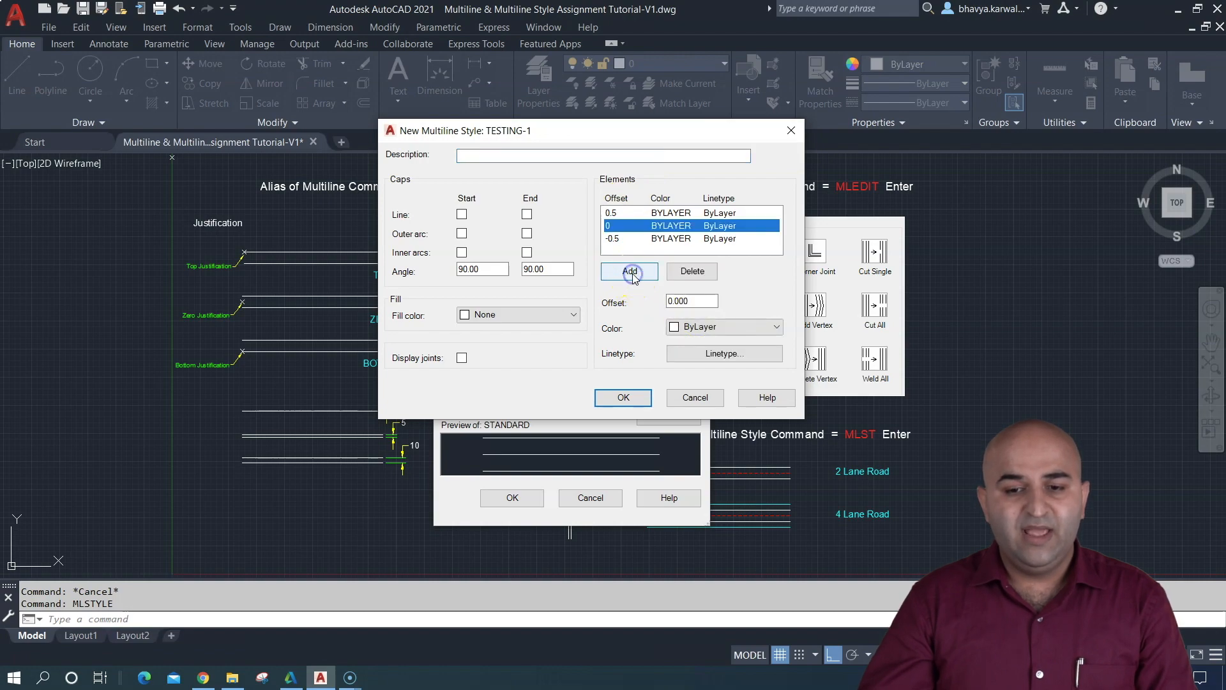
pyautogui.click(635, 274)
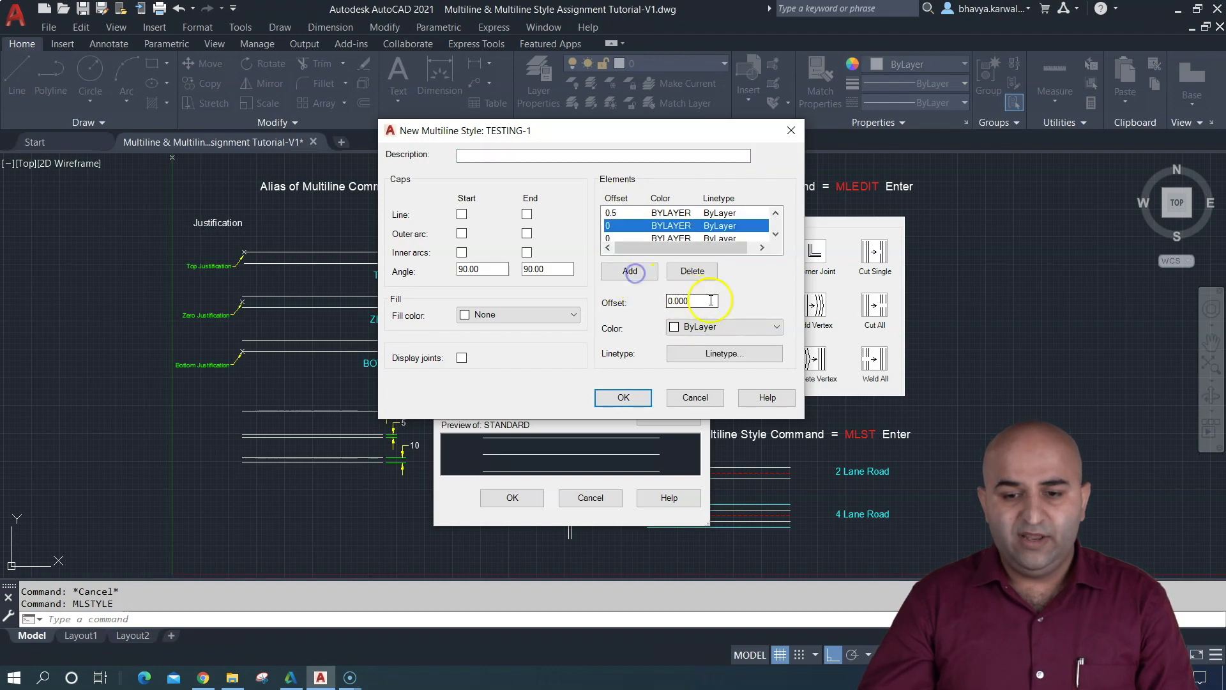
pyautogui.write('1')
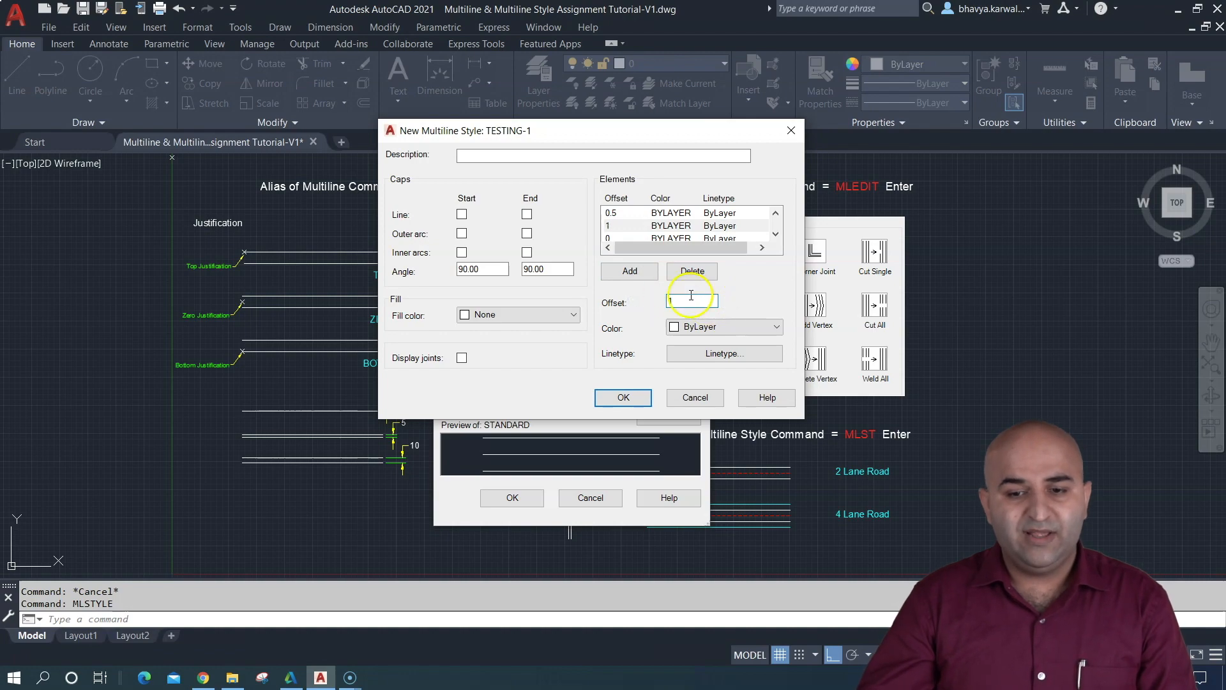
pyautogui.click(696, 227)
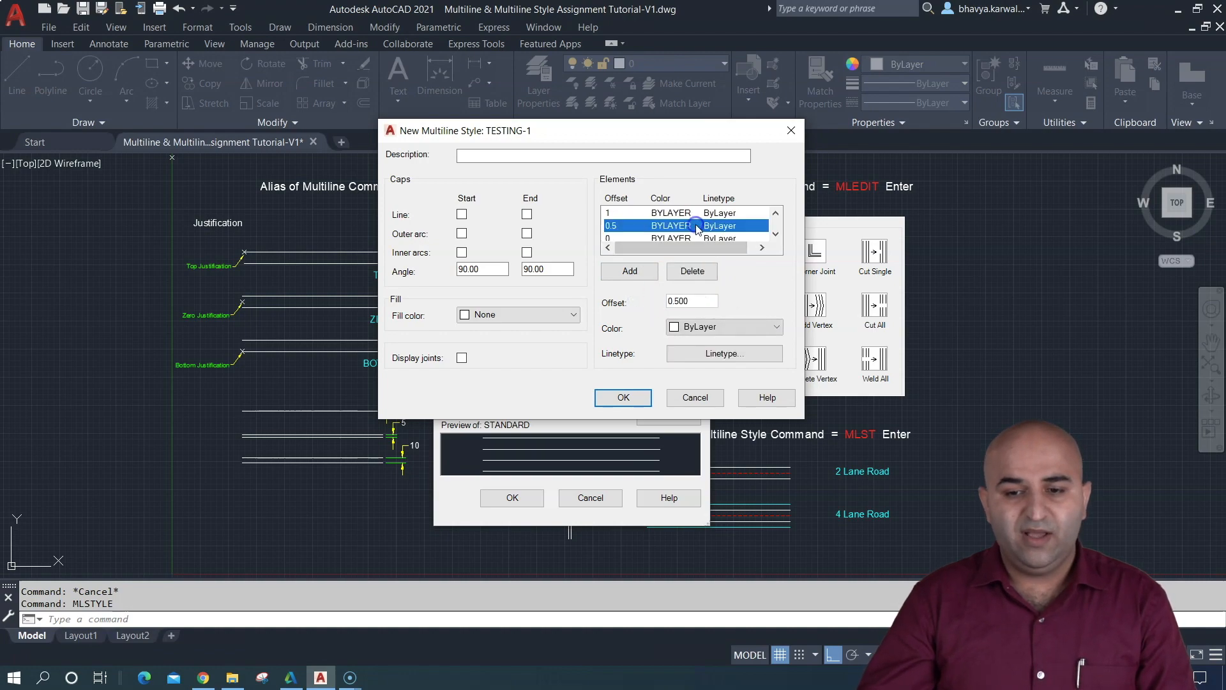
pyautogui.click(777, 213)
pyautogui.click(776, 234)
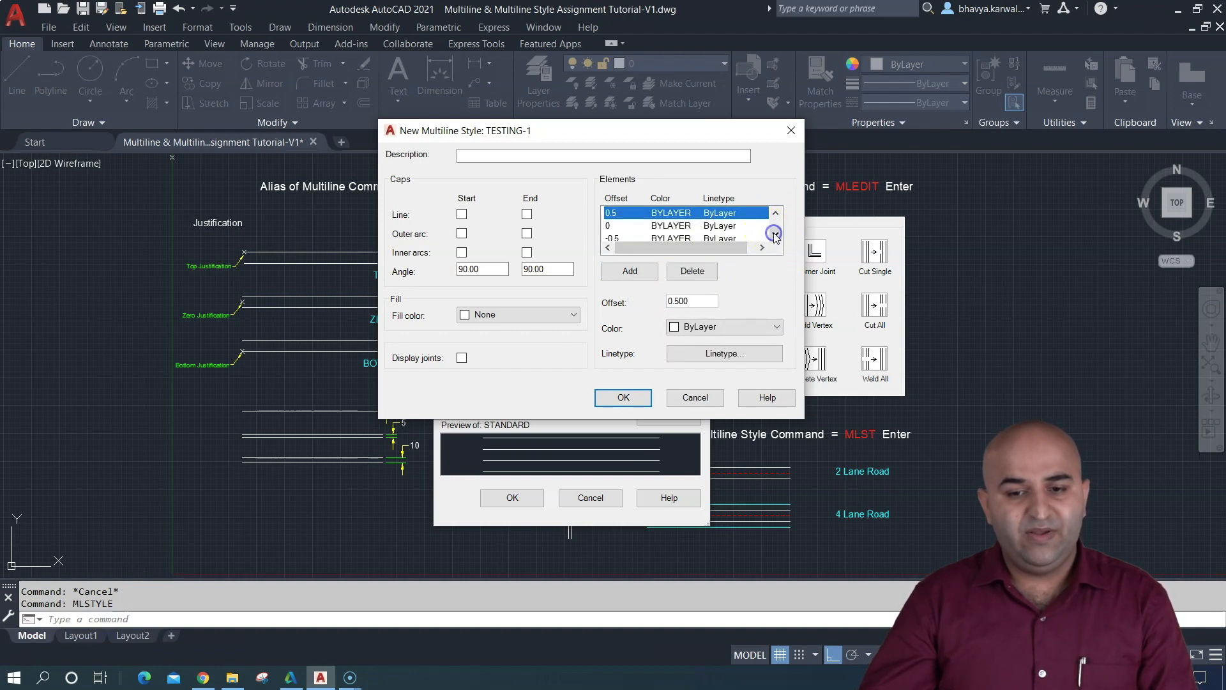
pyautogui.click(776, 235)
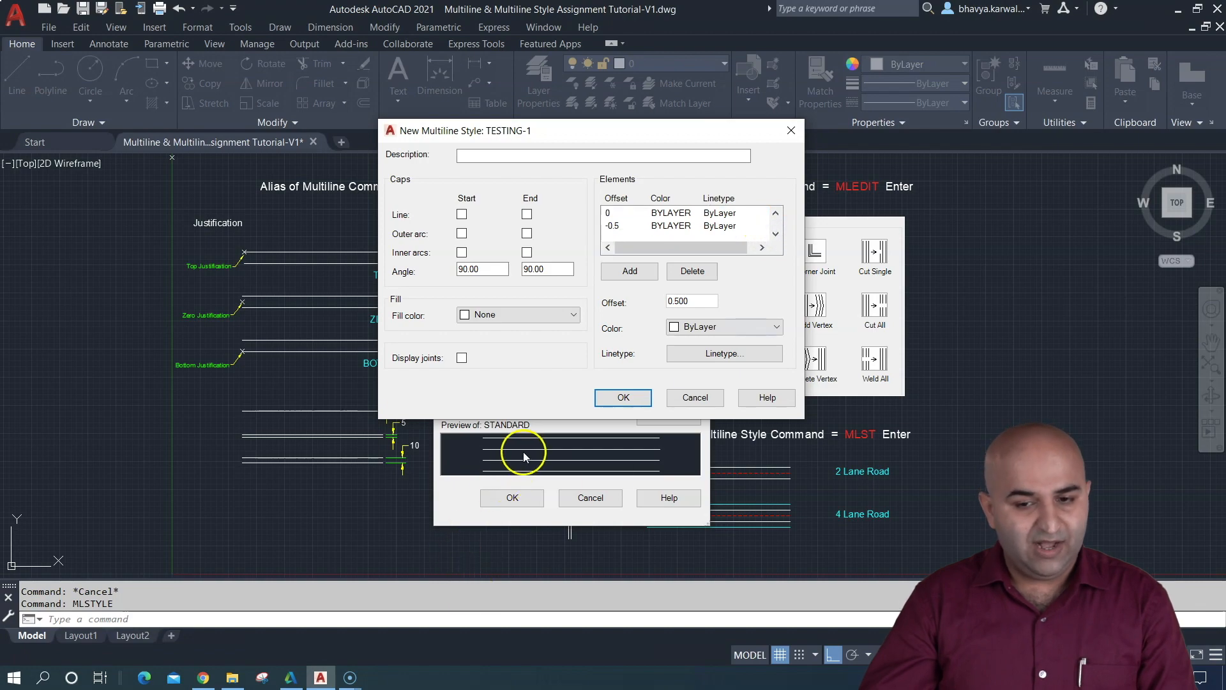
# - Add another element to the Testing-1 style with an offset of -1
pyautogui.click(645, 271)
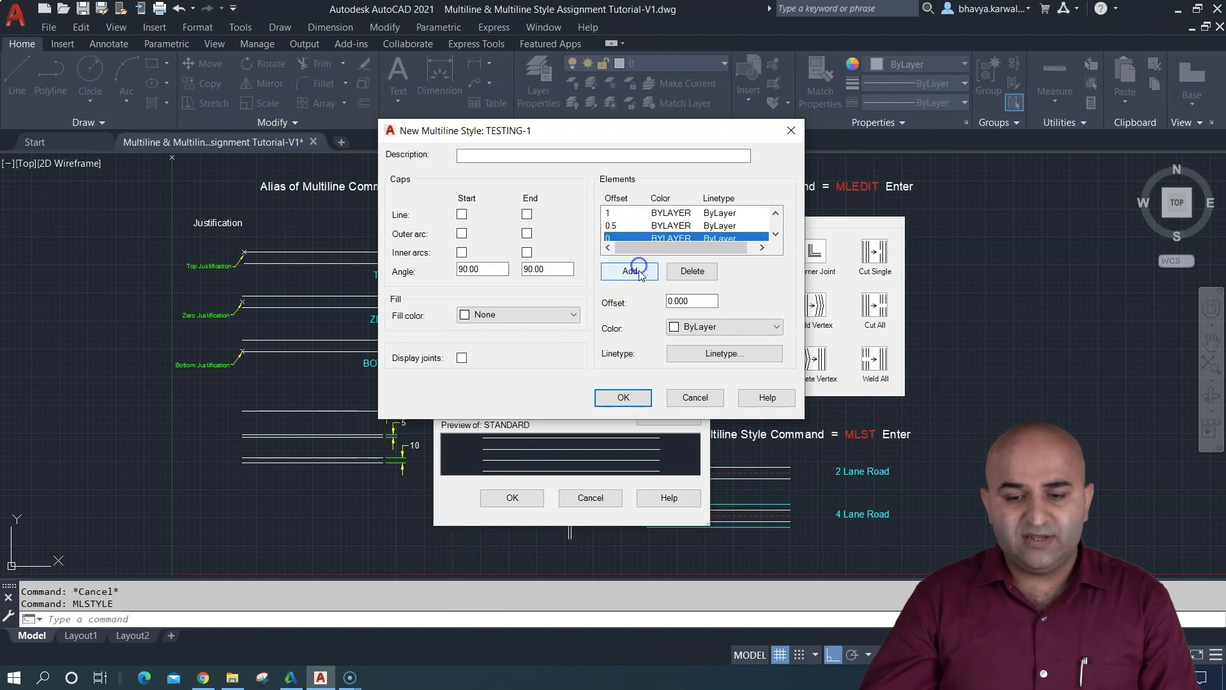
pyautogui.doubleClick(696, 301)
pyautogui.write('-1')
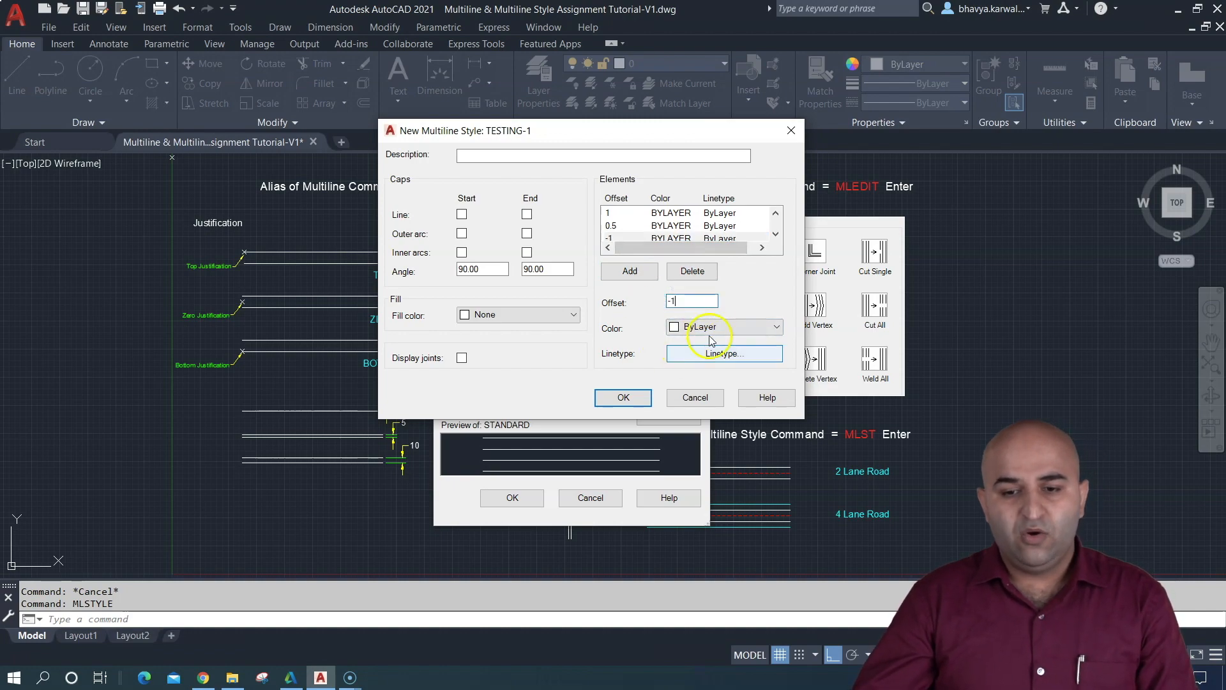
# - Accept the TESTING-1 style definition, make it the current multiline style and close the style manager
pyautogui.click(730, 213)
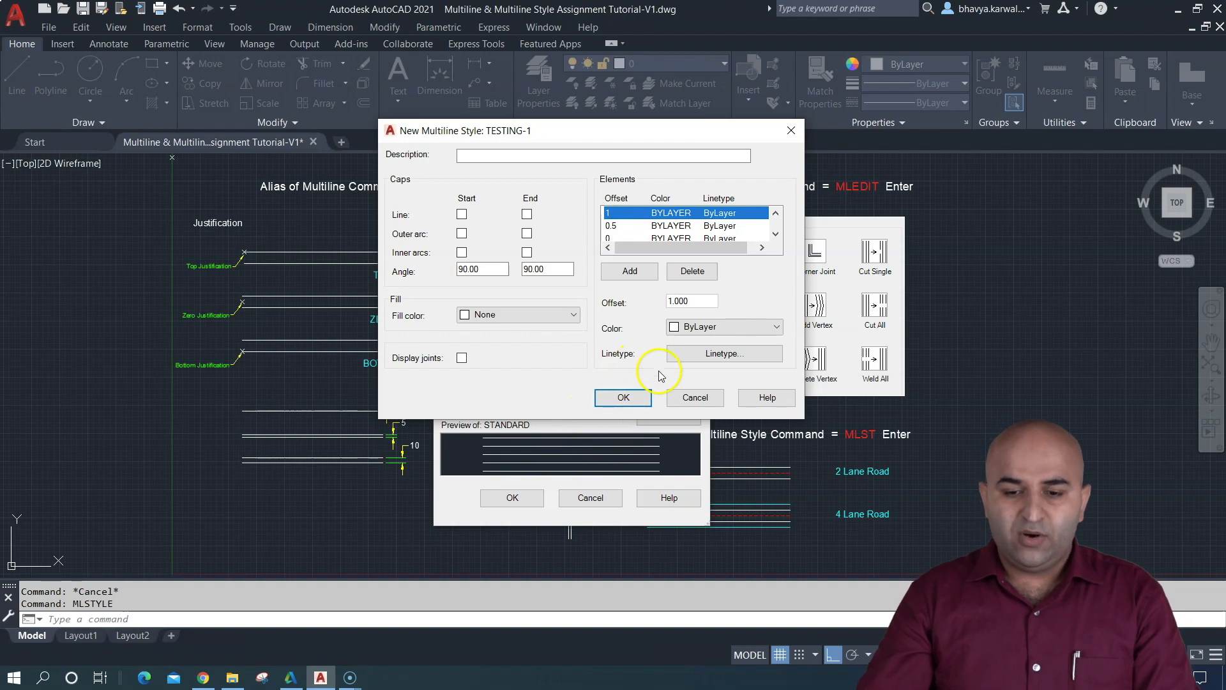
pyautogui.click(623, 399)
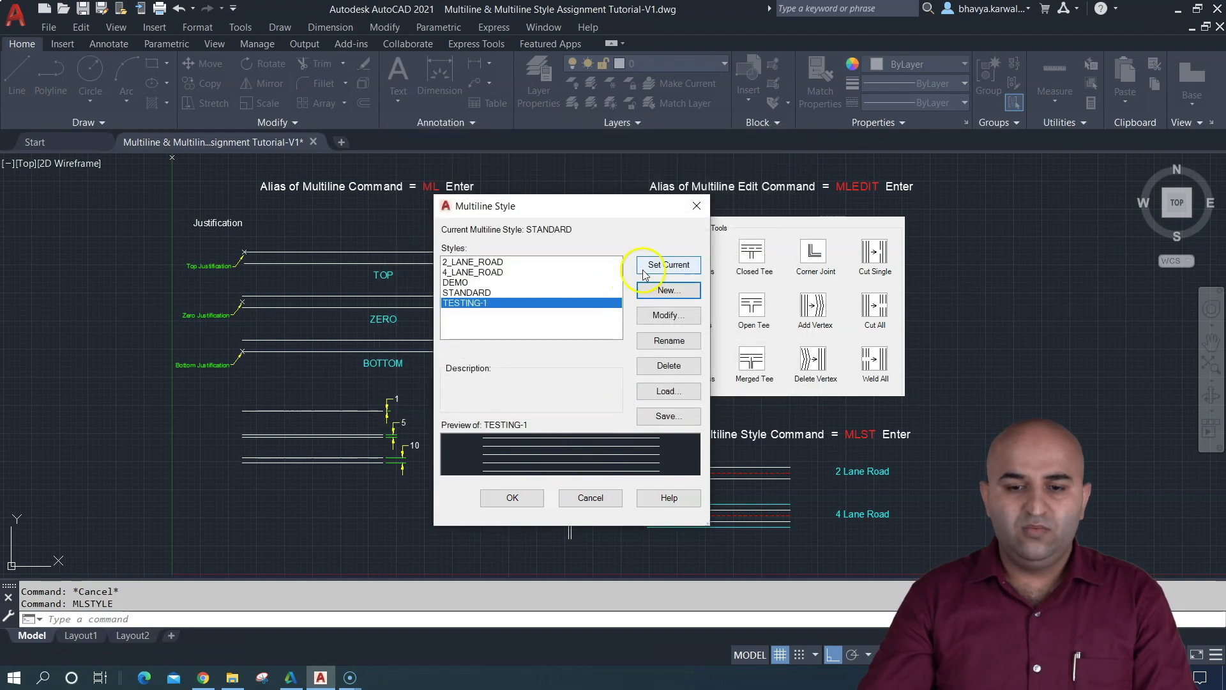
pyautogui.click(661, 263)
pyautogui.click(540, 499)
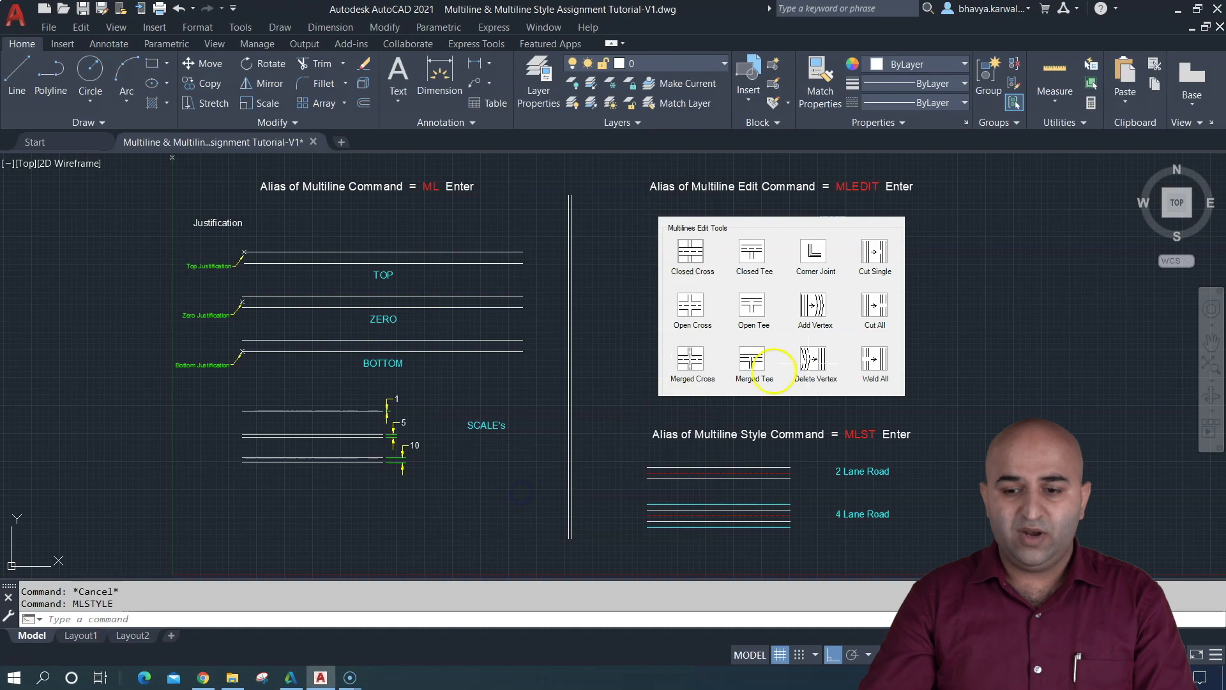
# - Draw a seven-segment stepped multiline in the TESTING-1 style beside the edit tools table, alternating rightward runs with segments up, down and up
pyautogui.moveTo(837, 348)
pyautogui.mouseDown(button='middle')
pyautogui.moveTo(284, 335)
pyautogui.moveTo(213, 374)
pyautogui.mouseUp(button='middle')
pyautogui.scroll(5, 471, 309)
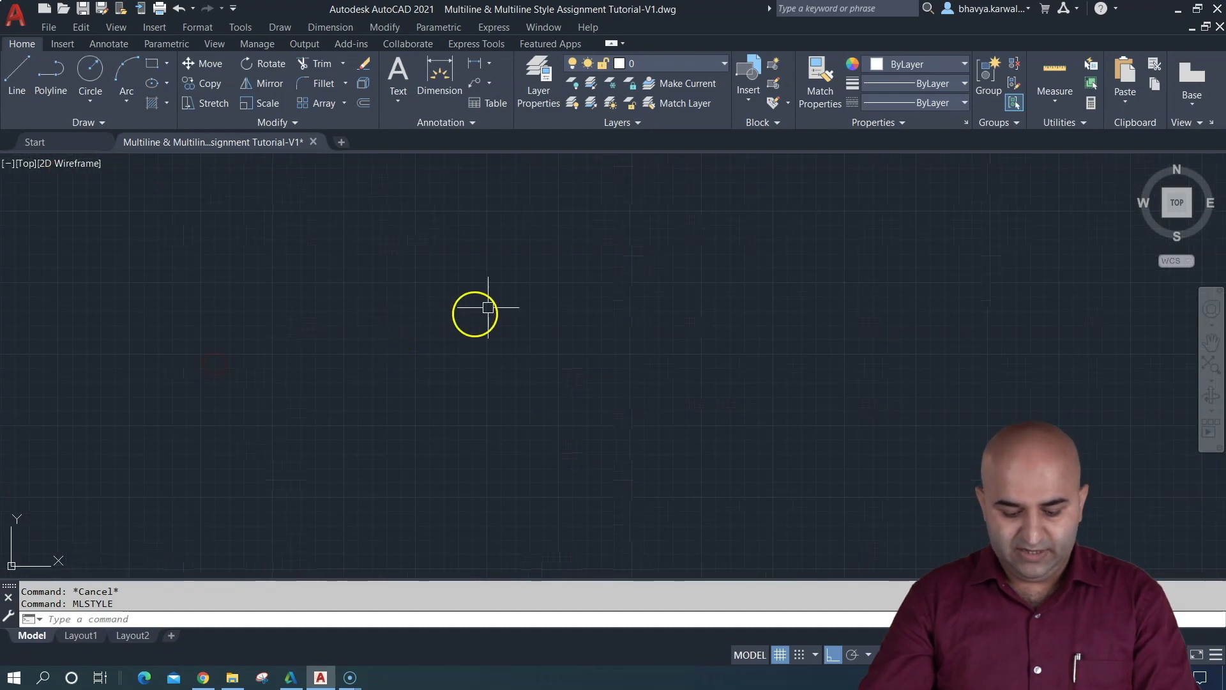
pyautogui.write('ml')
pyautogui.press('Return')
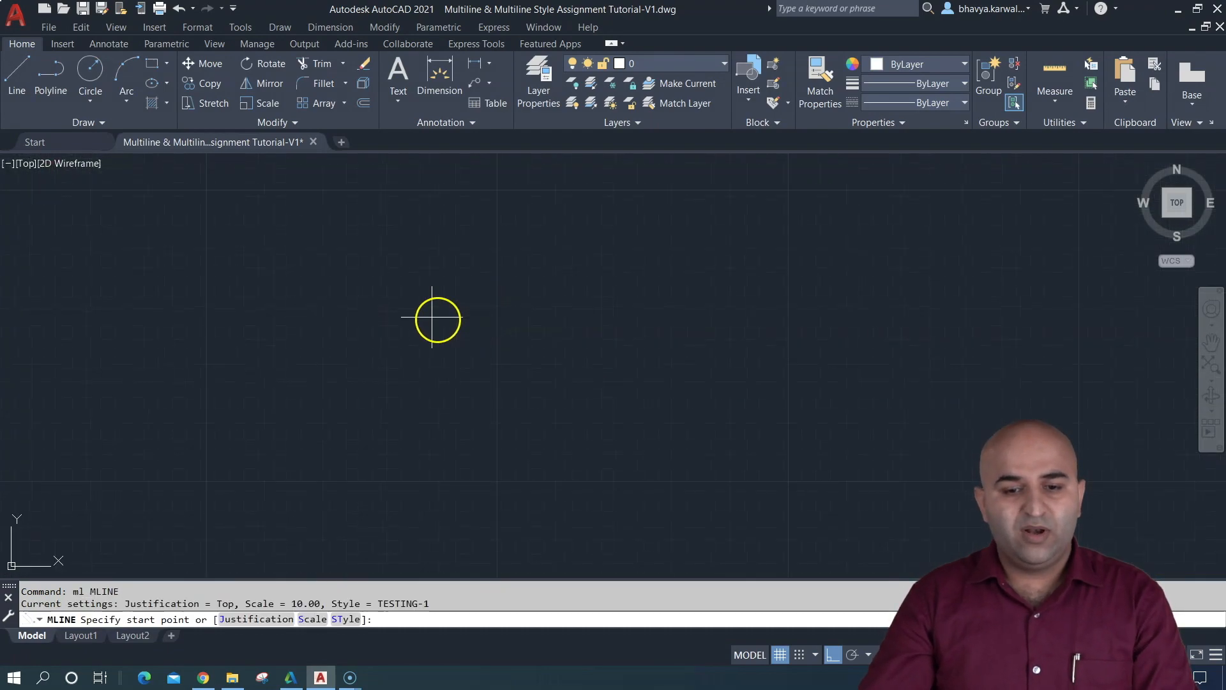
pyautogui.click(404, 301)
pyautogui.scroll(-1, 542, 320)
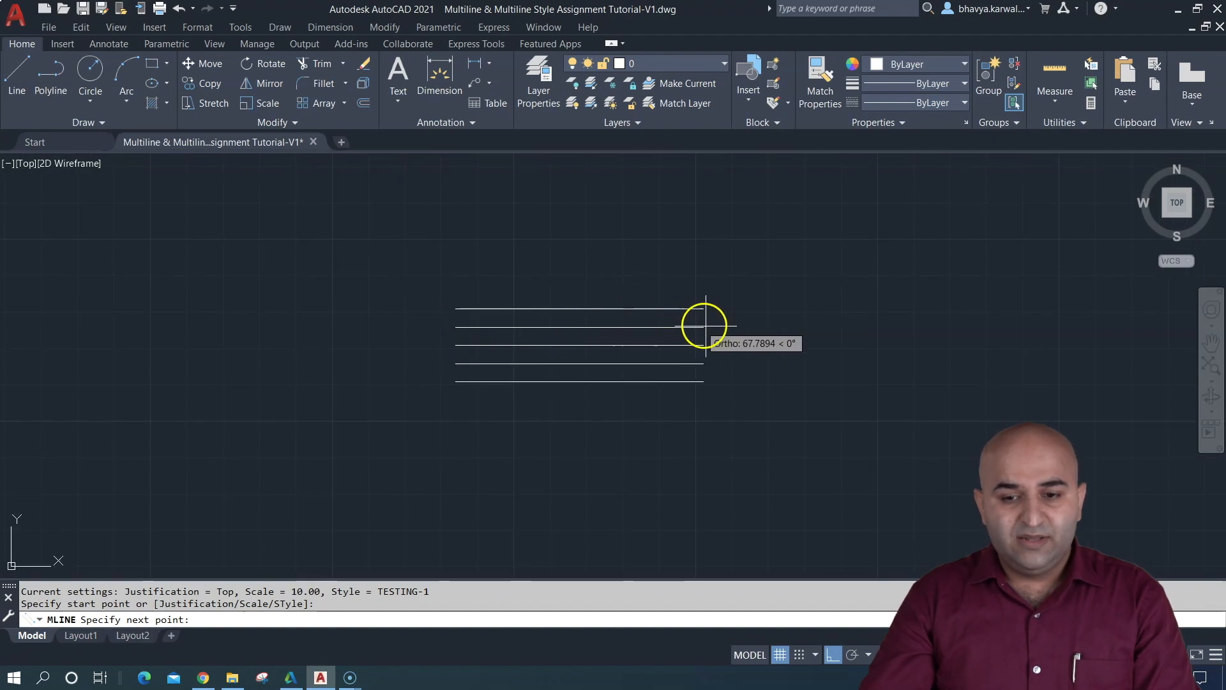
pyautogui.click(767, 327)
pyautogui.scroll(-3, 755, 265)
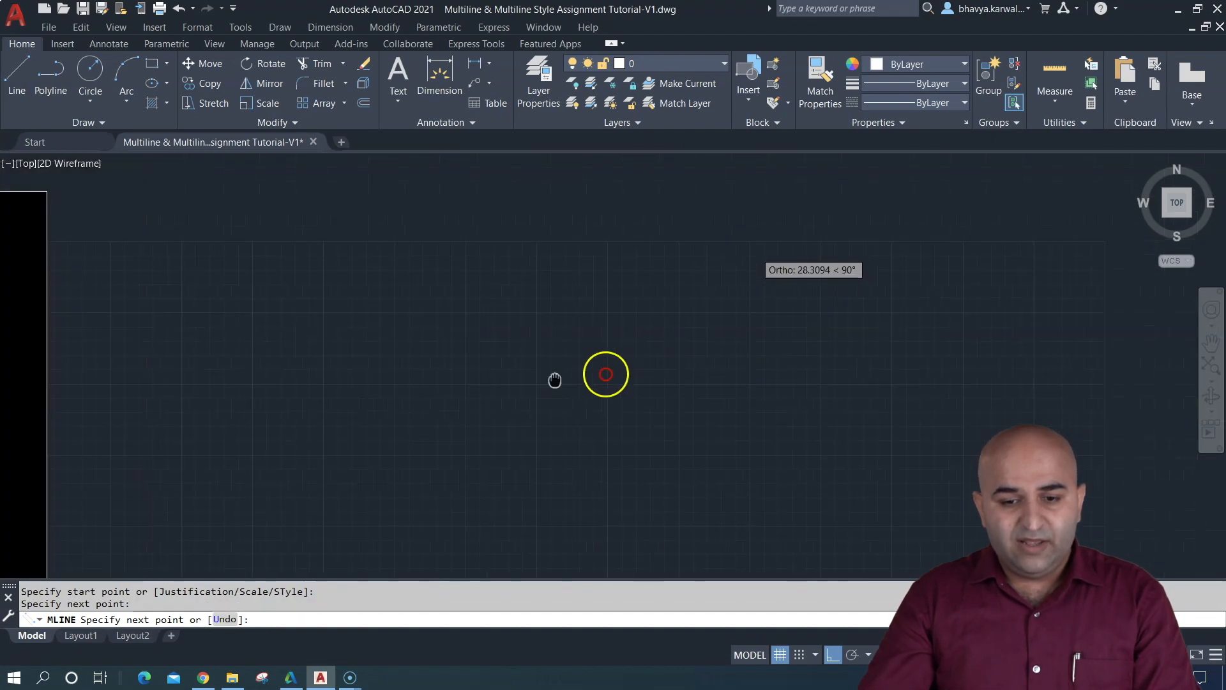
pyautogui.click(489, 307)
pyautogui.click(653, 298)
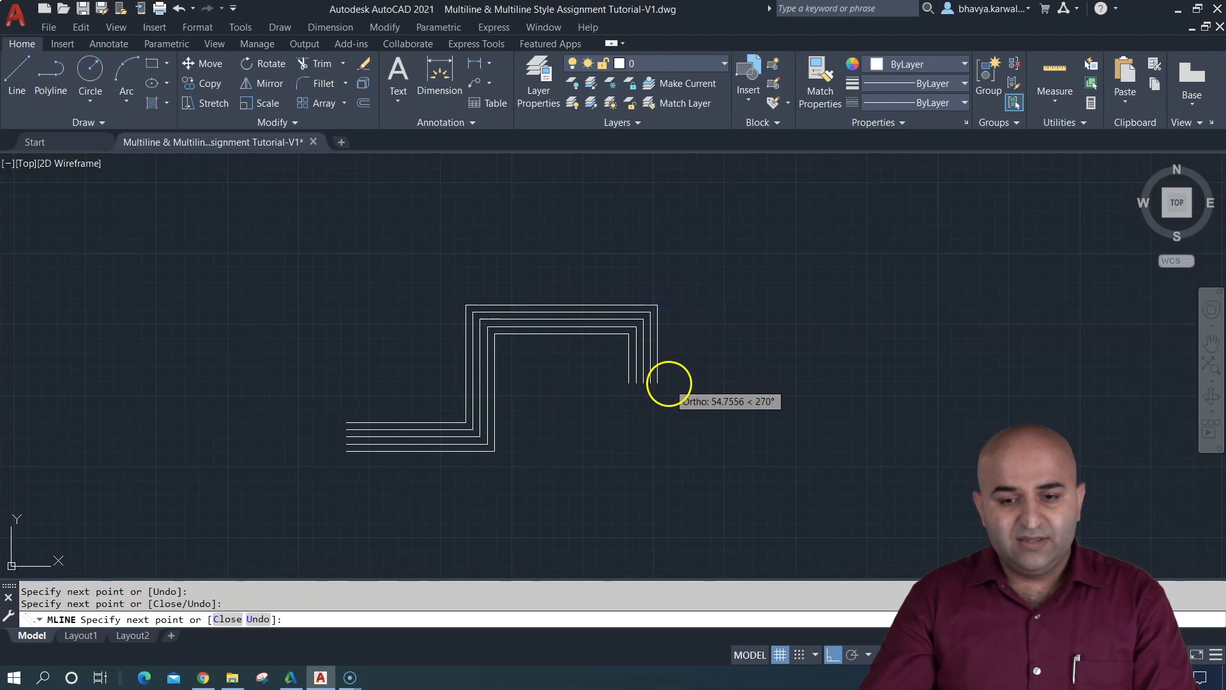
pyautogui.click(669, 381)
pyautogui.scroll(-3, 799, 353)
pyautogui.click(808, 357)
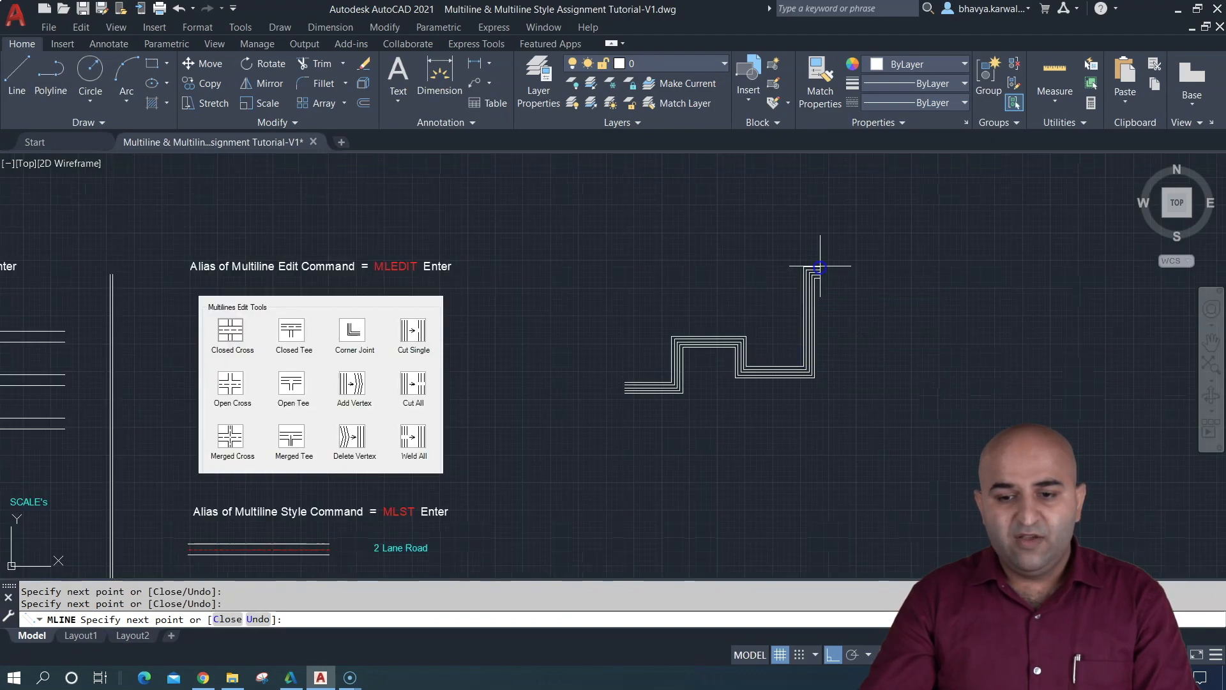
pyautogui.click(810, 271)
pyautogui.click(920, 274)
pyautogui.press('Escape')
# - Explode the stepped TESTING-1 multiline into separate lines
pyautogui.scroll(5, 690, 371)
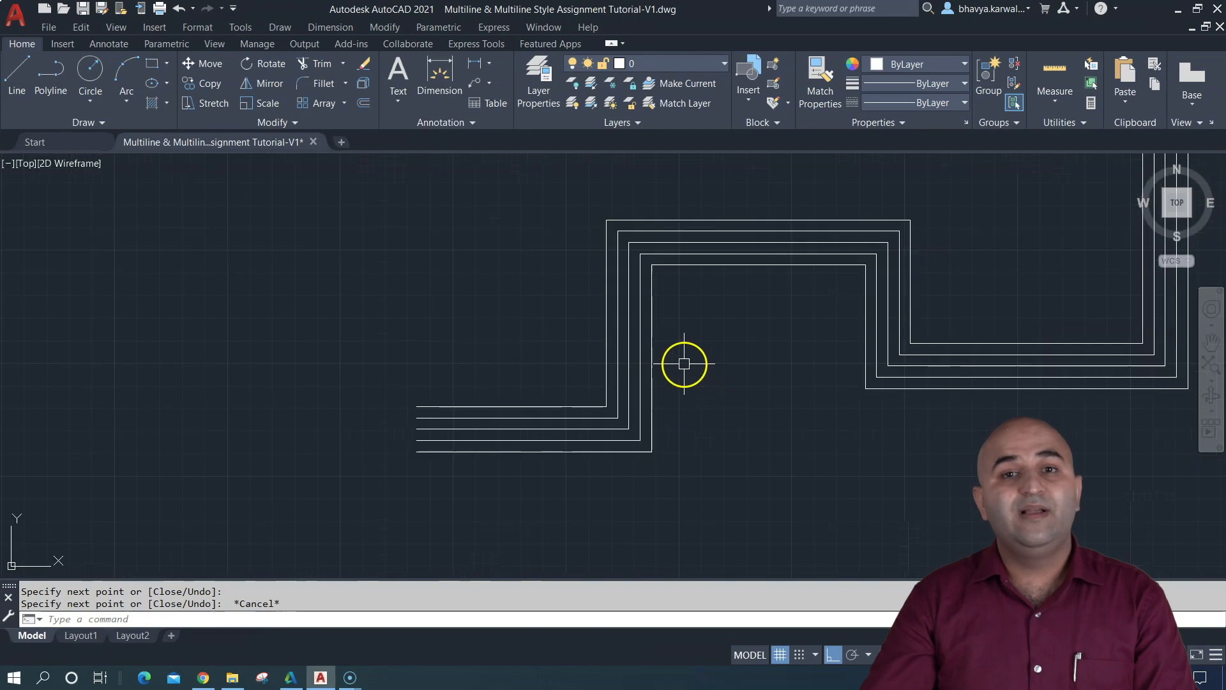
pyautogui.click(774, 305)
pyautogui.click(711, 247)
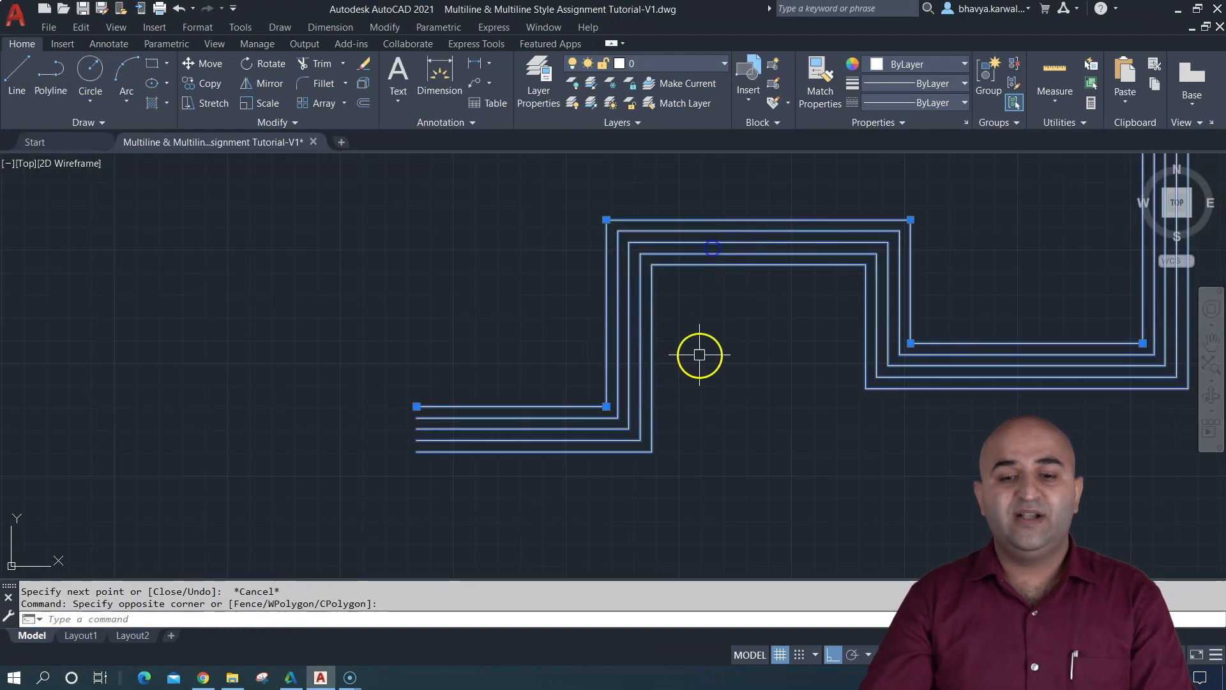
pyautogui.moveTo(699, 356); pyautogui.dragTo(591, 361, button='middle')
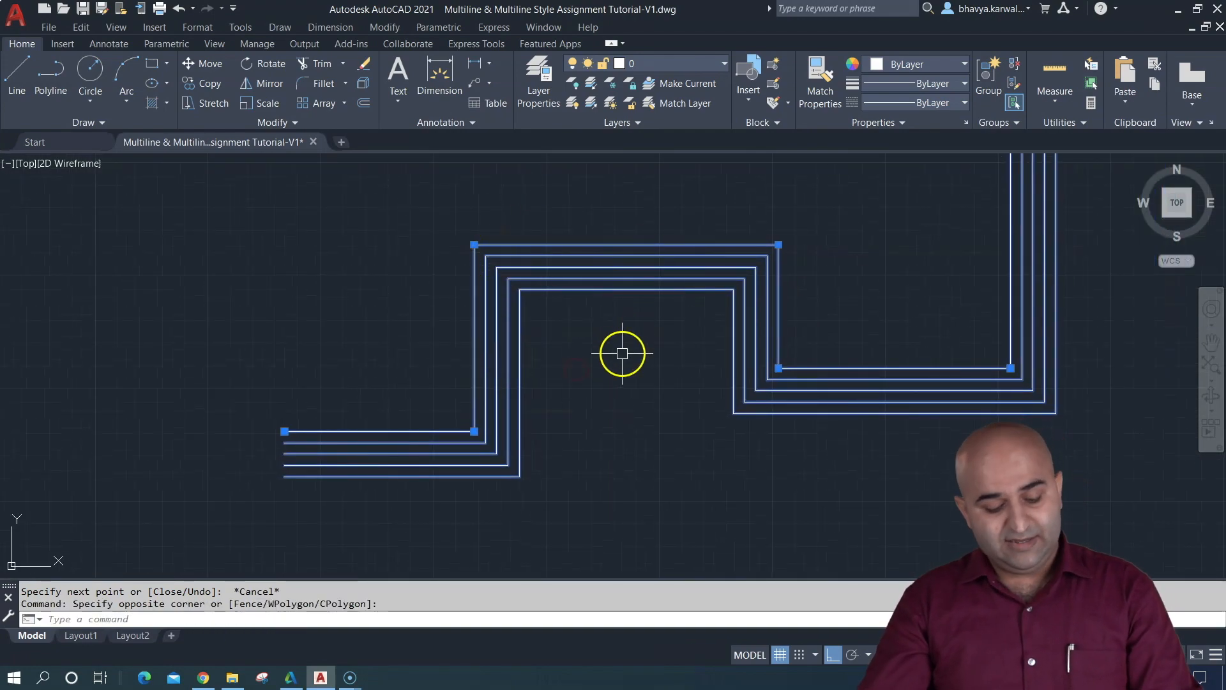
pyautogui.write('x')
pyautogui.press('Return')
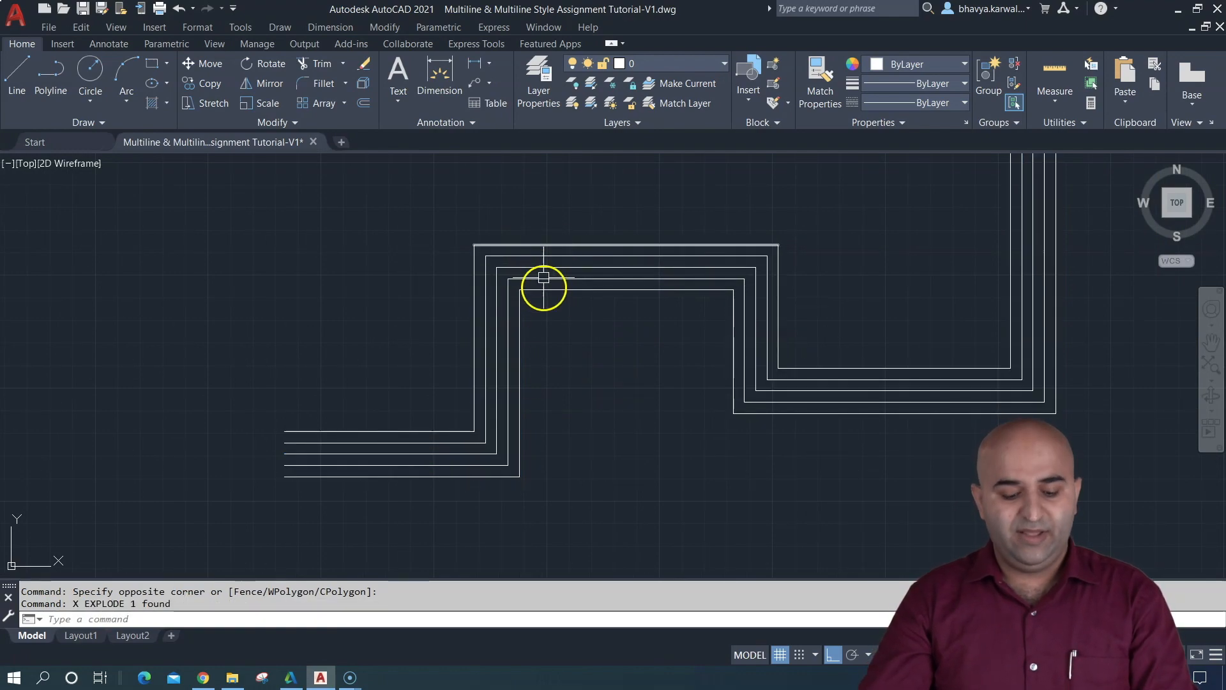
# - Fillet the innermost upper-left corner of the exploded stepped lines with a radius of 1
pyautogui.write('f')
pyautogui.press('Return')
pyautogui.write('r')
pyautogui.press('Return')
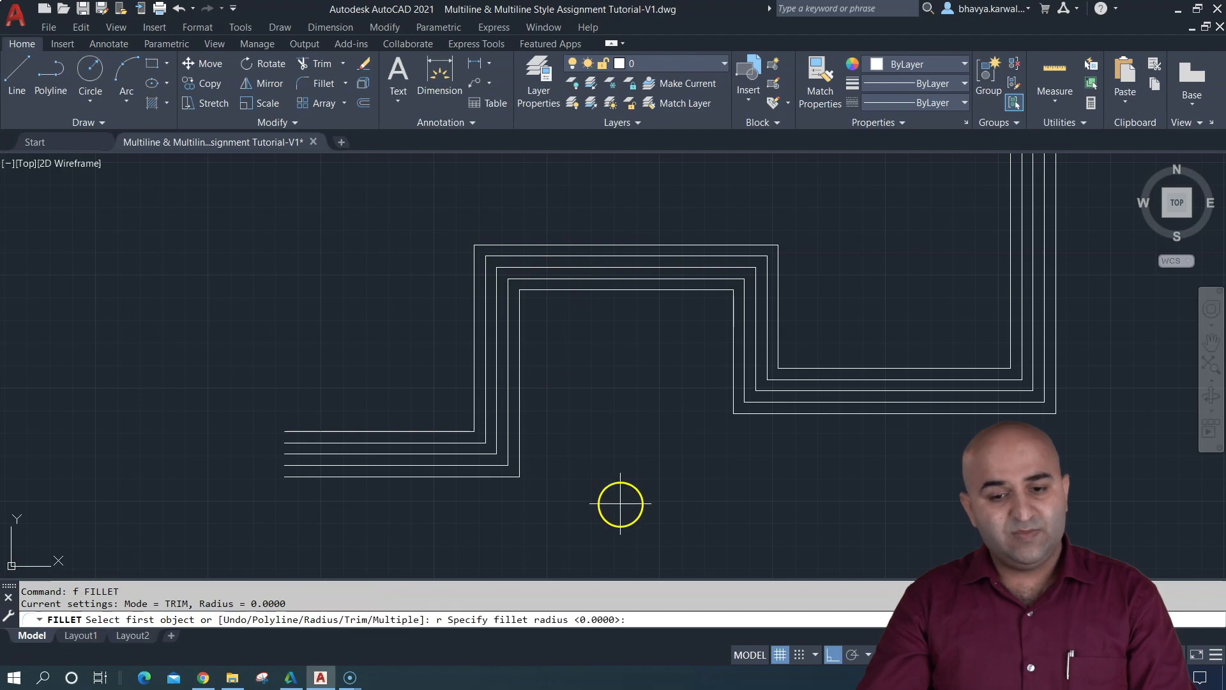
pyautogui.write('1')
pyautogui.press('Return')
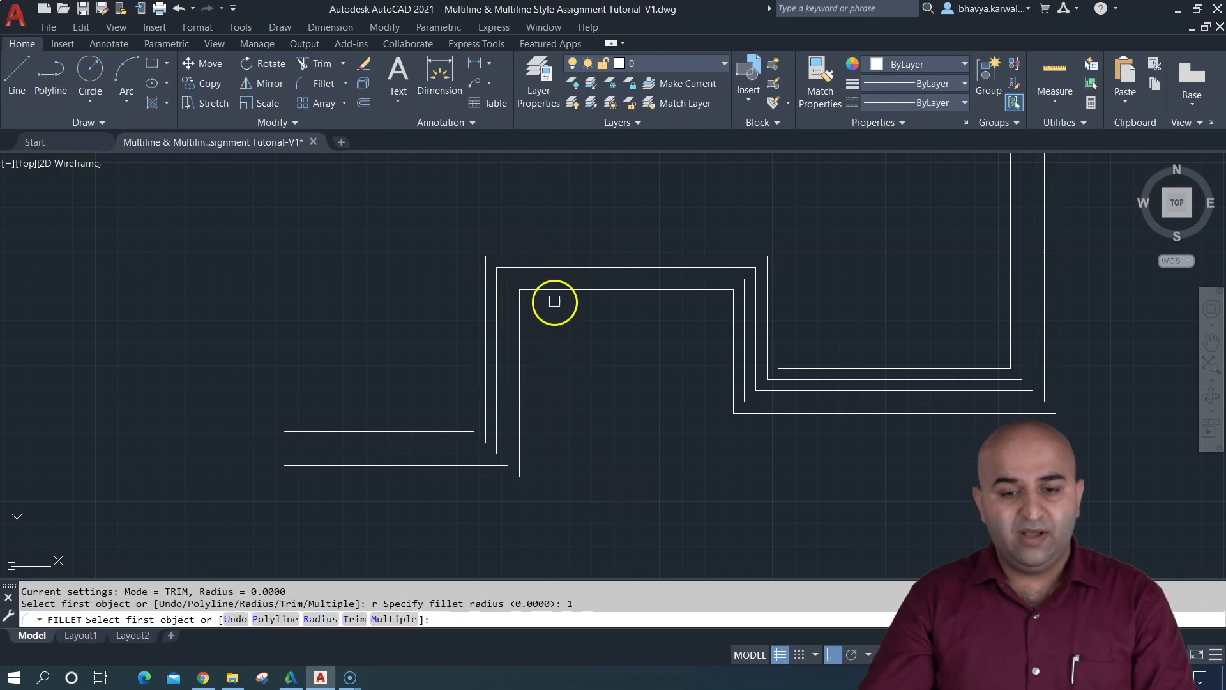
pyautogui.click(535, 290)
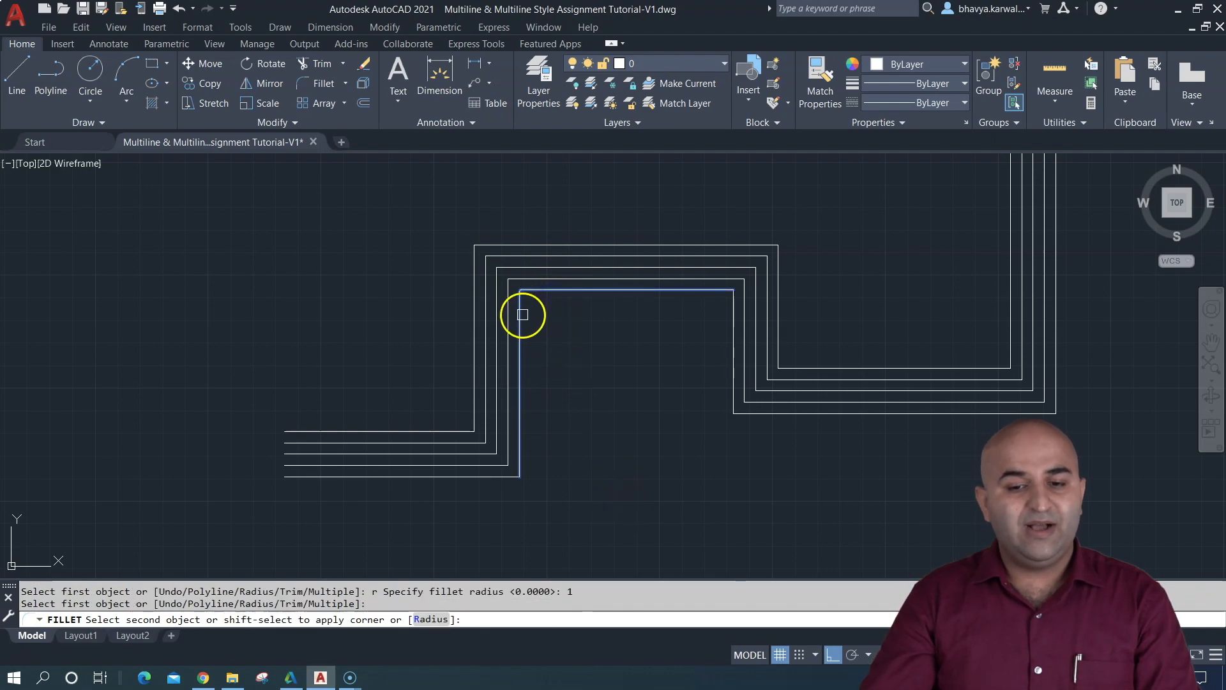
pyautogui.click(523, 315)
# - Modify the TESTING-1 multiline style to use line, outer arc and inner arc caps at both ends and a Yellow fill
pyautogui.scroll(6, 506, 285)
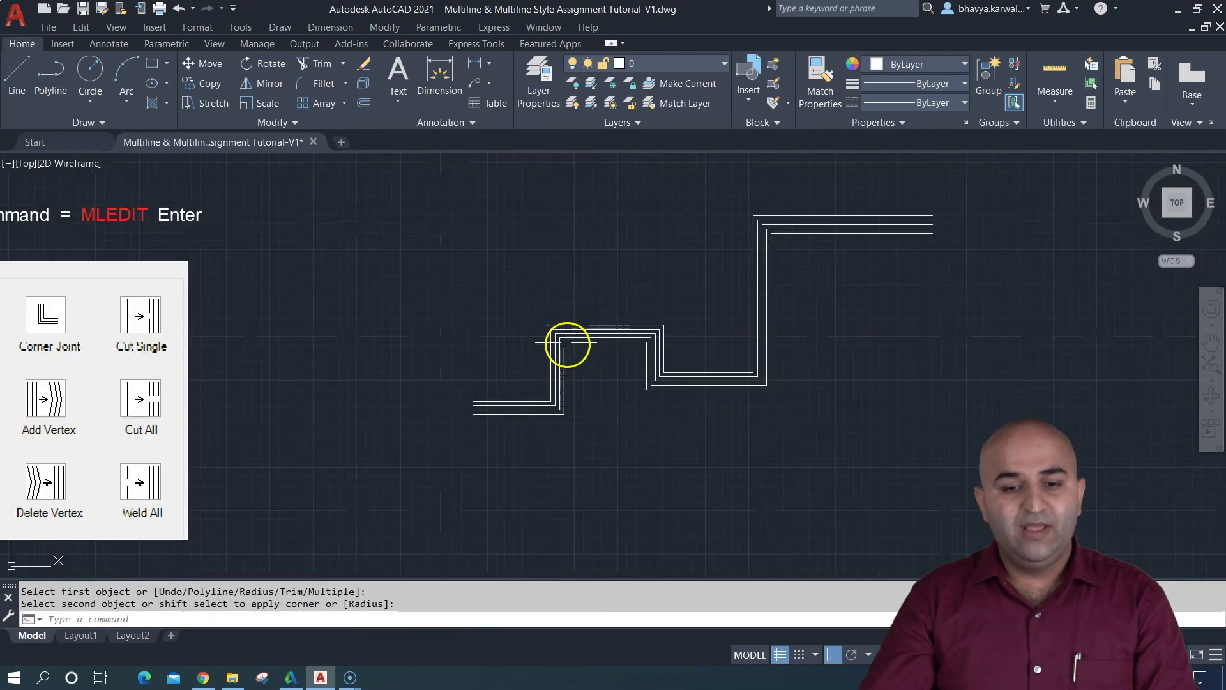
pyautogui.scroll(-2, 568, 343)
pyautogui.moveTo(572, 359); pyautogui.dragTo(705, 318, button='middle')
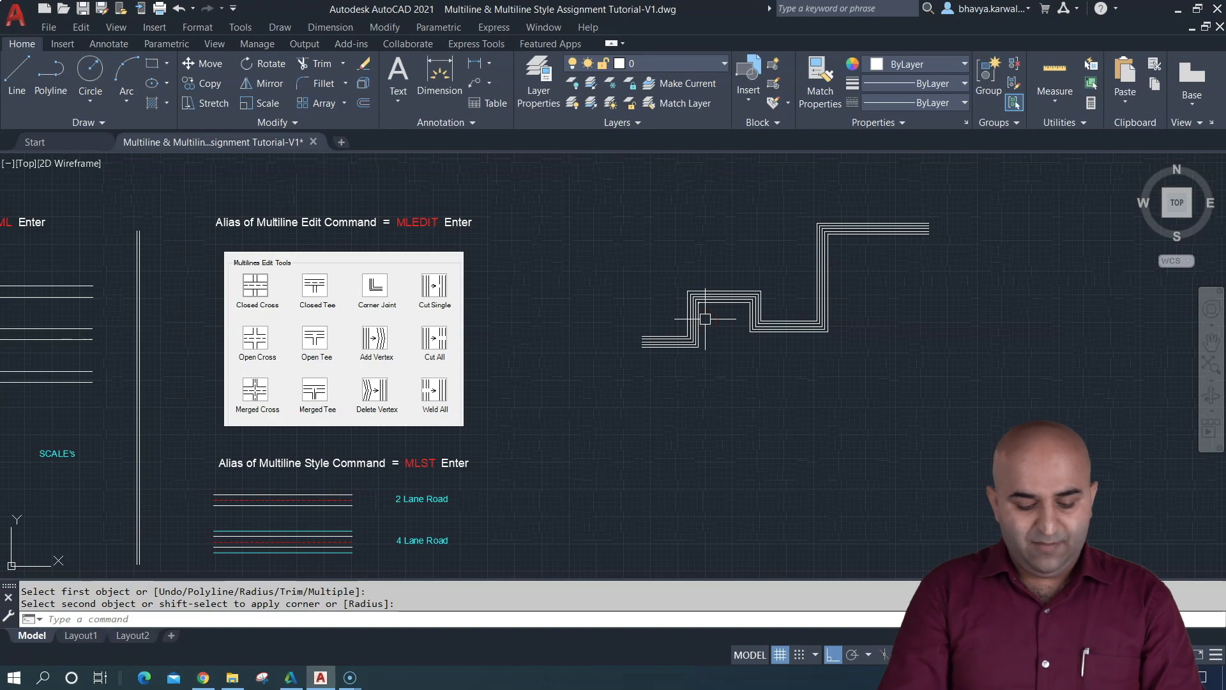
pyautogui.write('MLSTYLE')
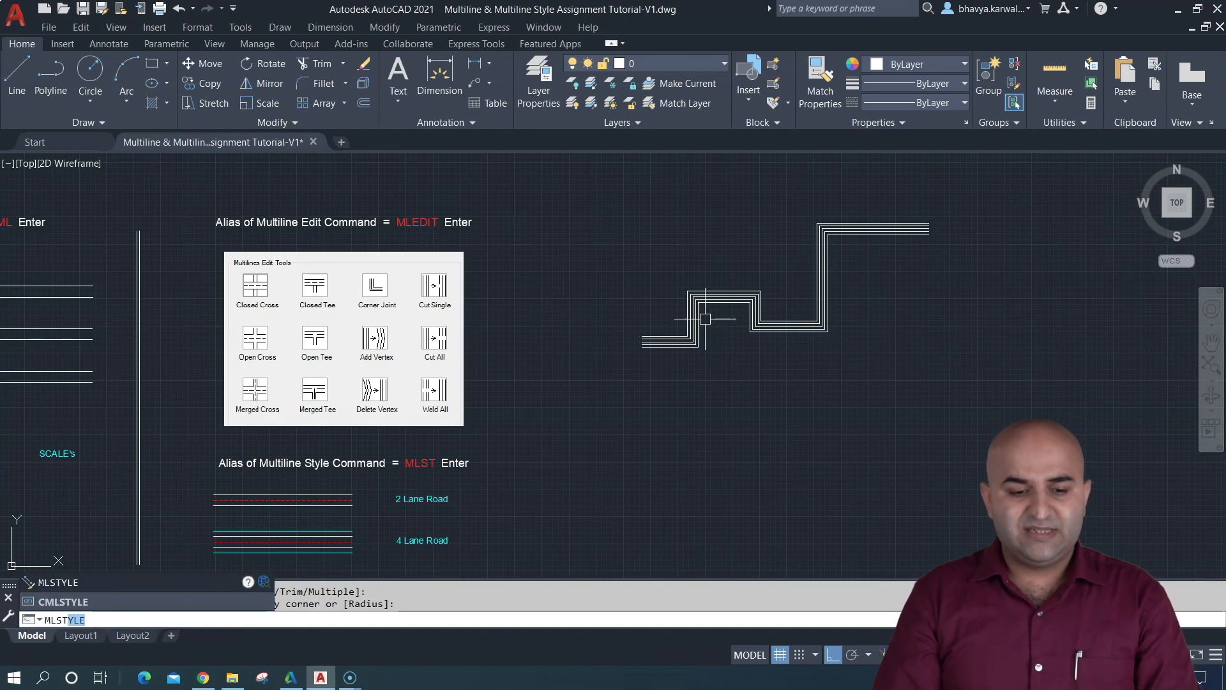
pyautogui.press('Return')
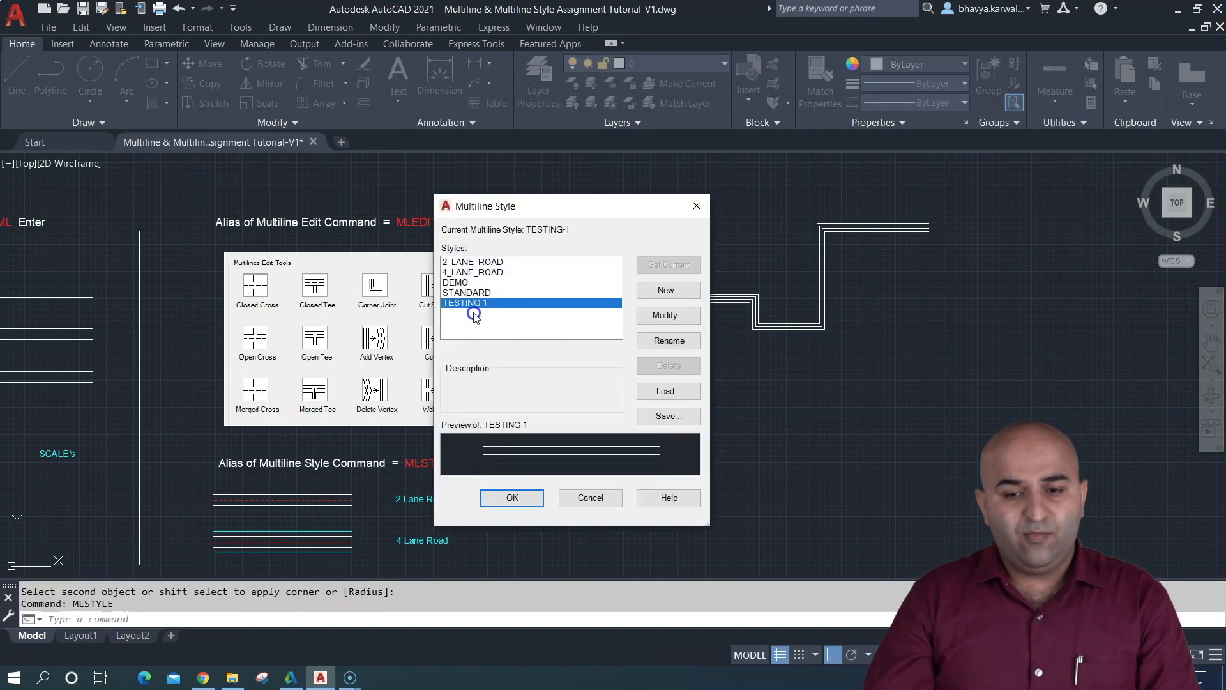
pyautogui.click(661, 318)
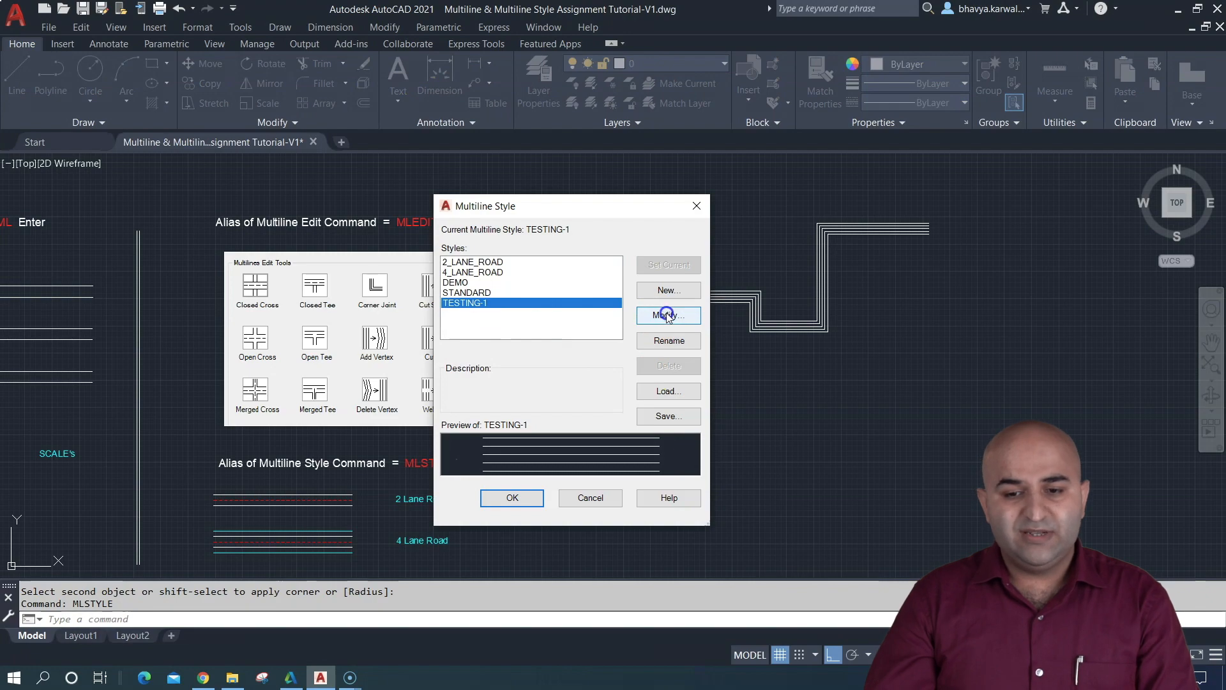
pyautogui.click(667, 315)
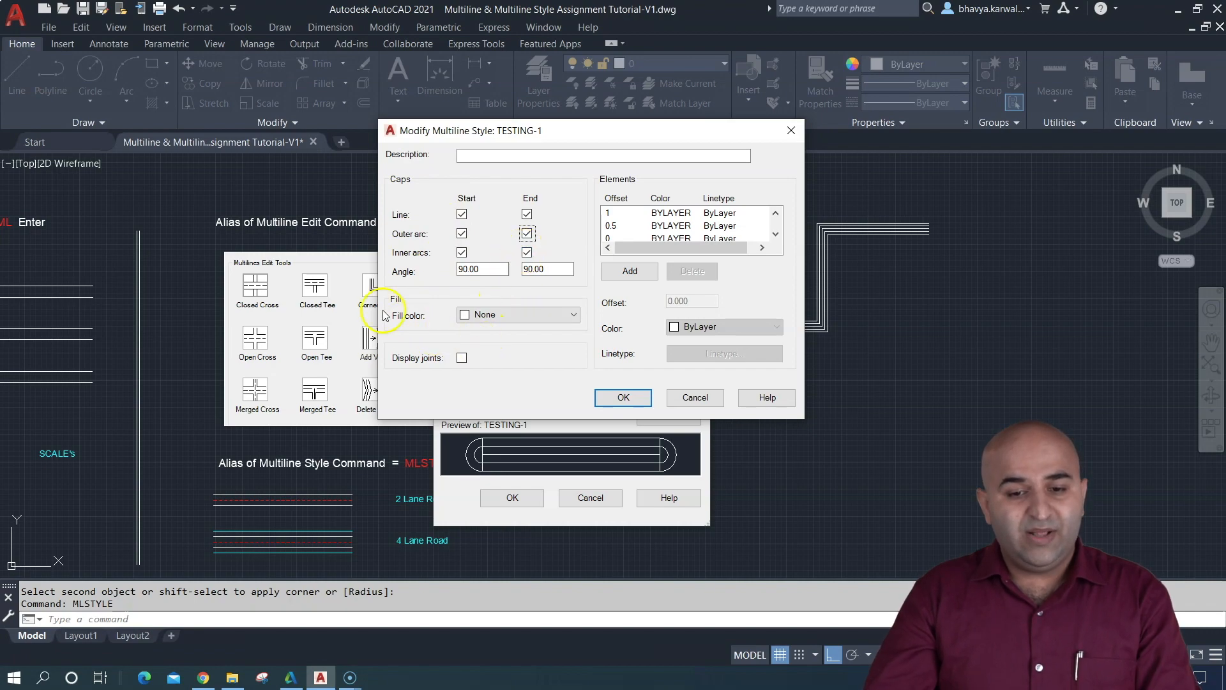
pyautogui.click(534, 316)
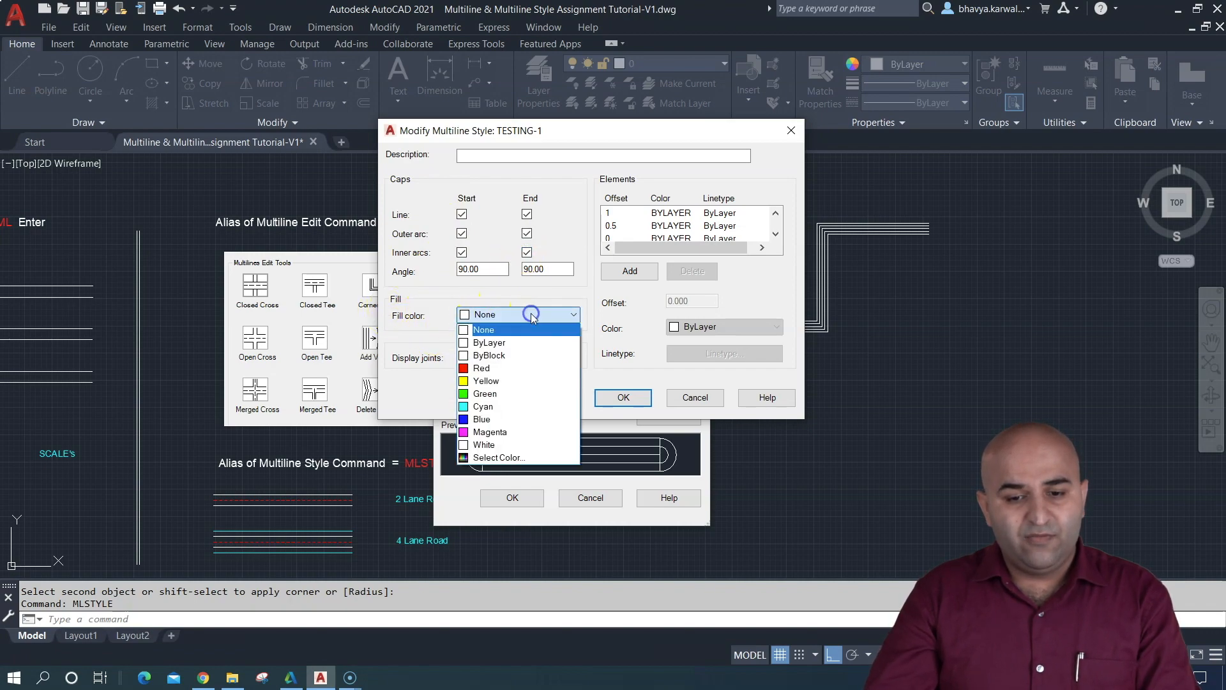
pyautogui.click(506, 382)
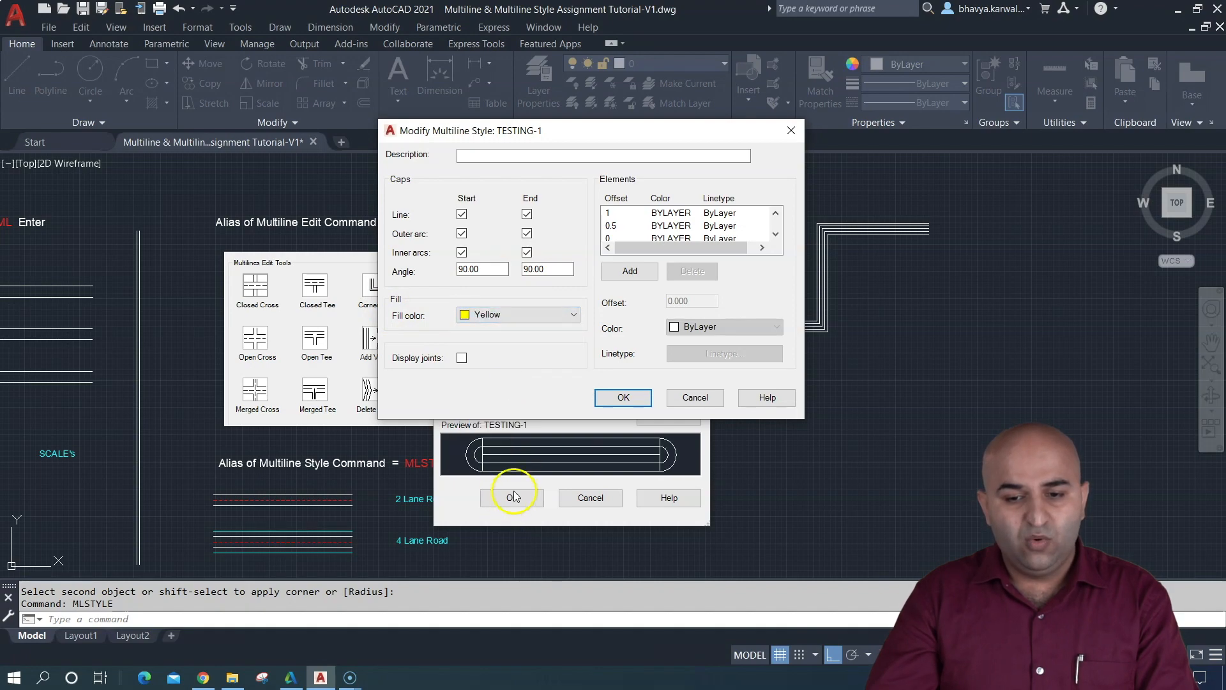
pyautogui.click(610, 401)
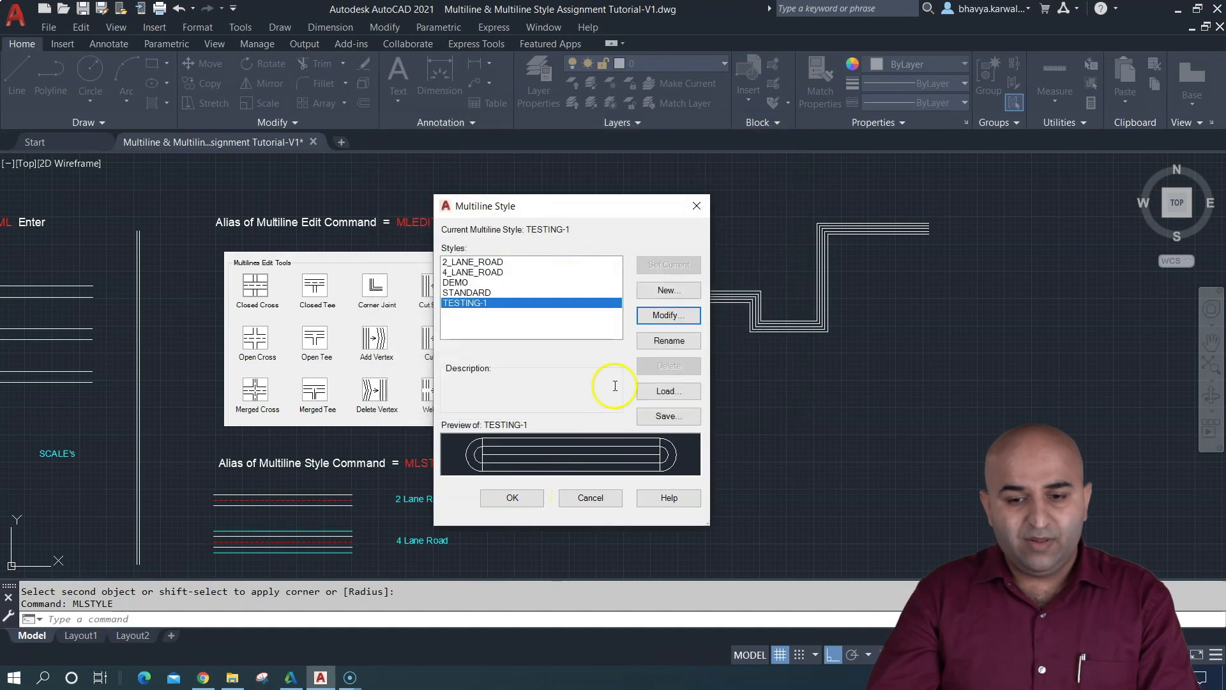
pyautogui.click(511, 497)
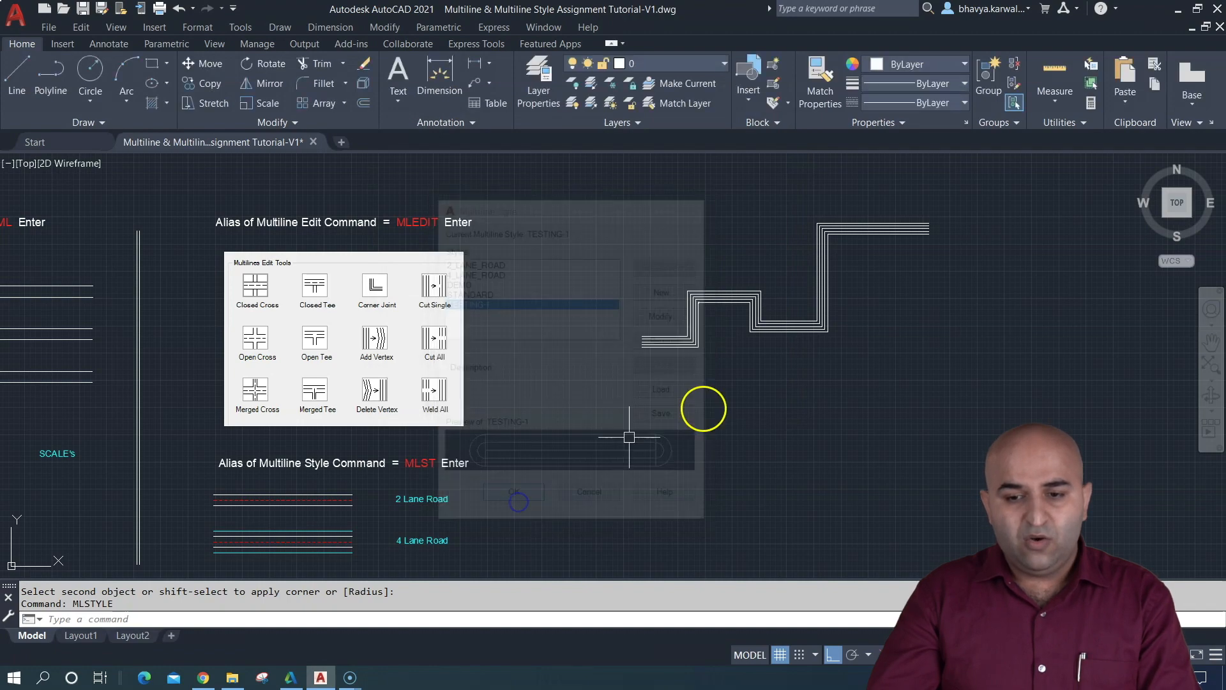
# - Draw a four-segment multiline in the TESTING-1 style below the exploded lines, running right, up, right and down
pyautogui.scroll(5, 734, 396)
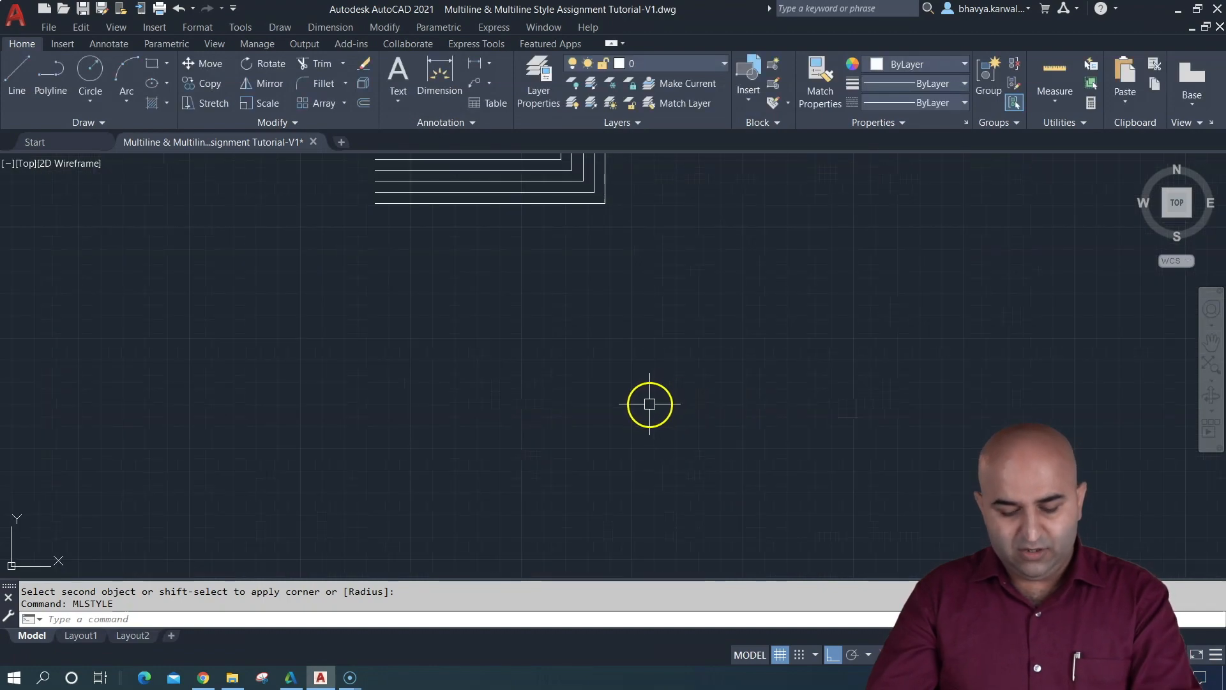
pyautogui.write('ml')
pyautogui.press('Return')
pyautogui.click(388, 309)
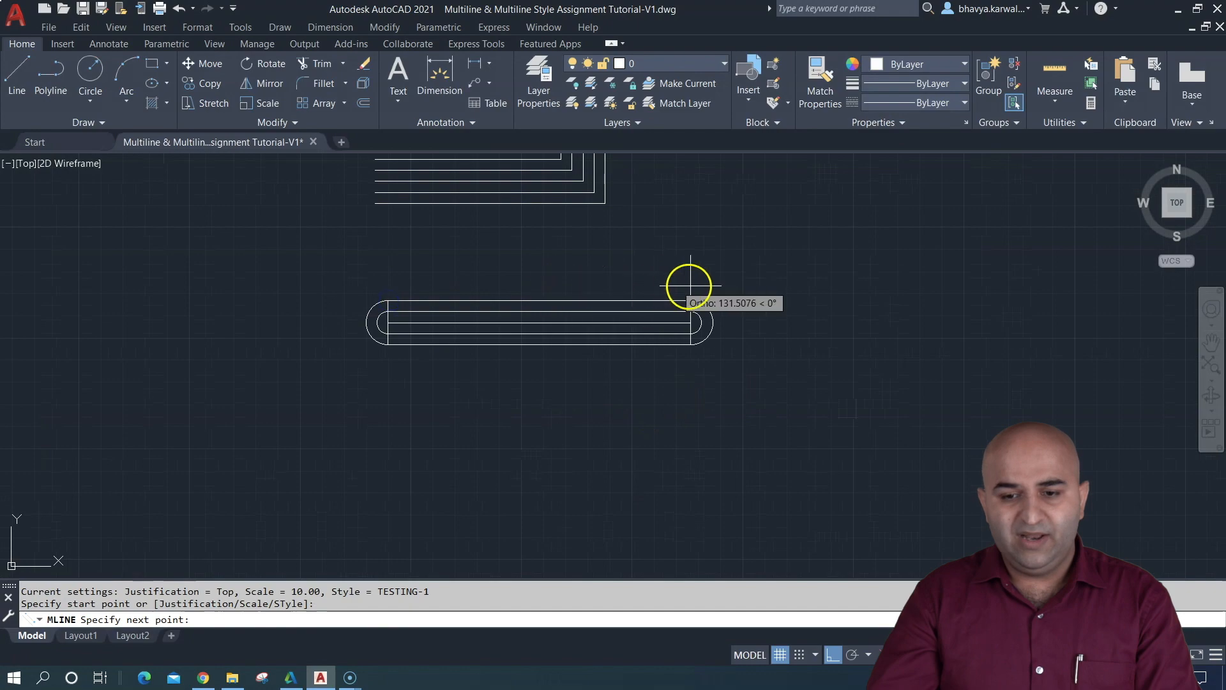
pyautogui.click(774, 309)
pyautogui.click(774, 217)
pyautogui.click(918, 217)
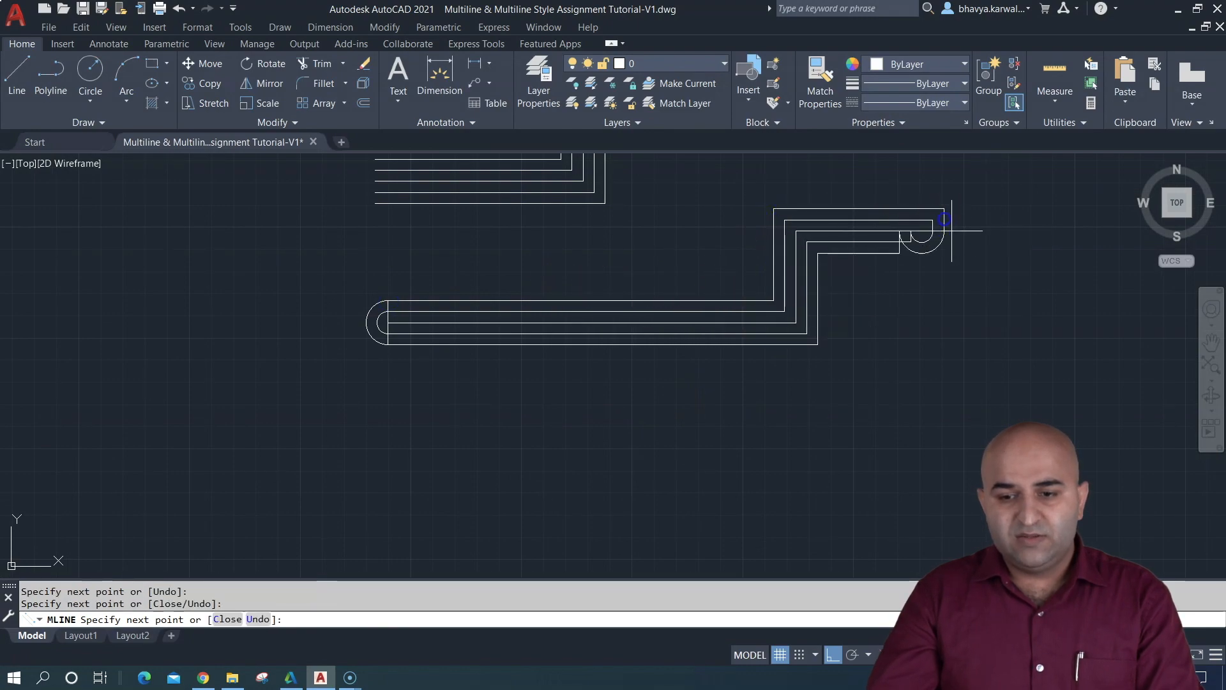
pyautogui.click(917, 371)
pyautogui.press('Return')
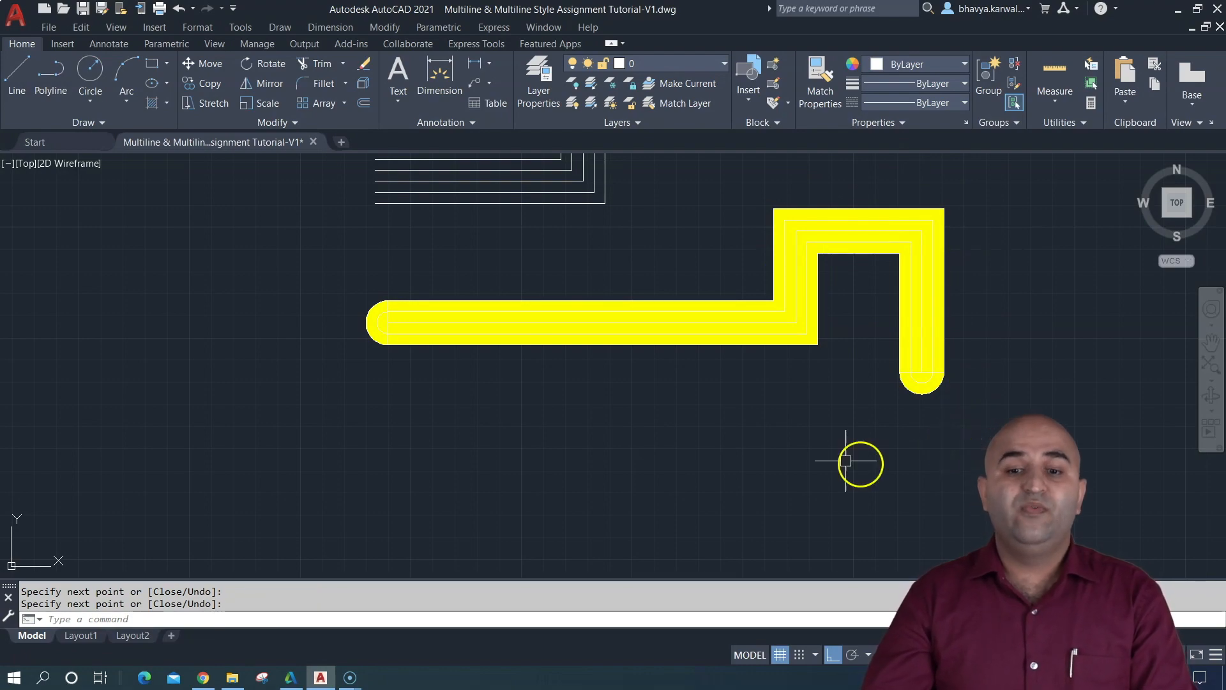
# - Check in the multiline style manager which of TESTING-1, STANDARD and DEMO can be modified, and leave without changes
pyautogui.write('mlstyle')
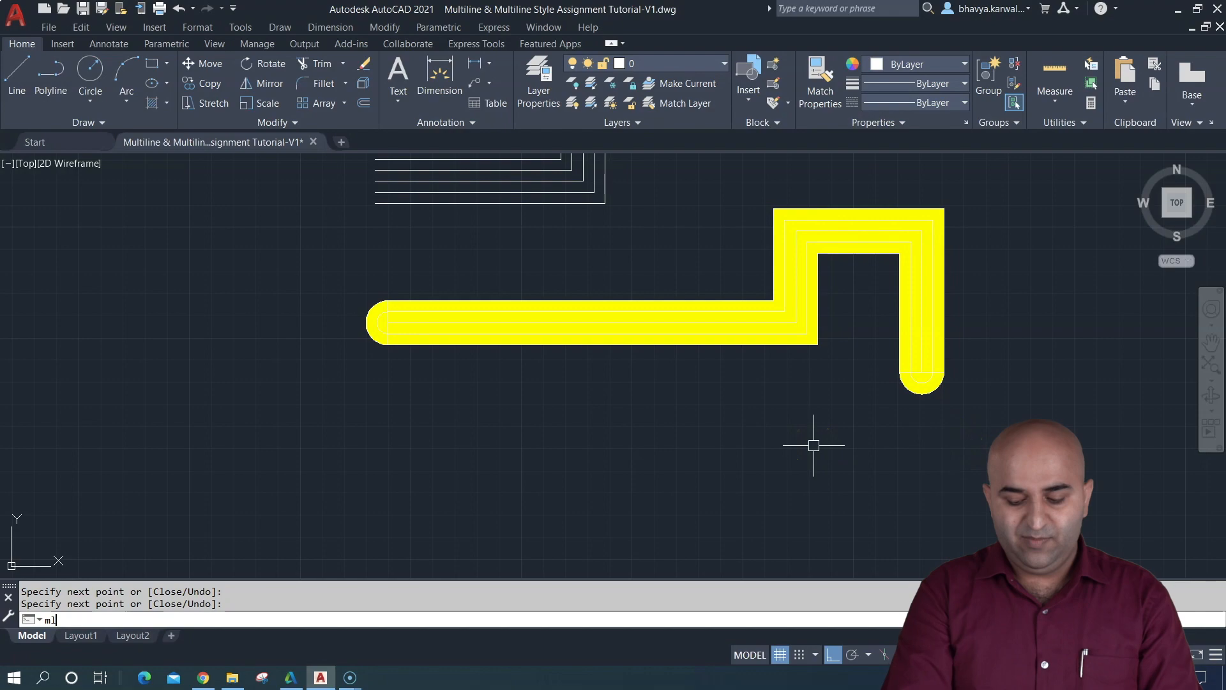
pyautogui.press('Return')
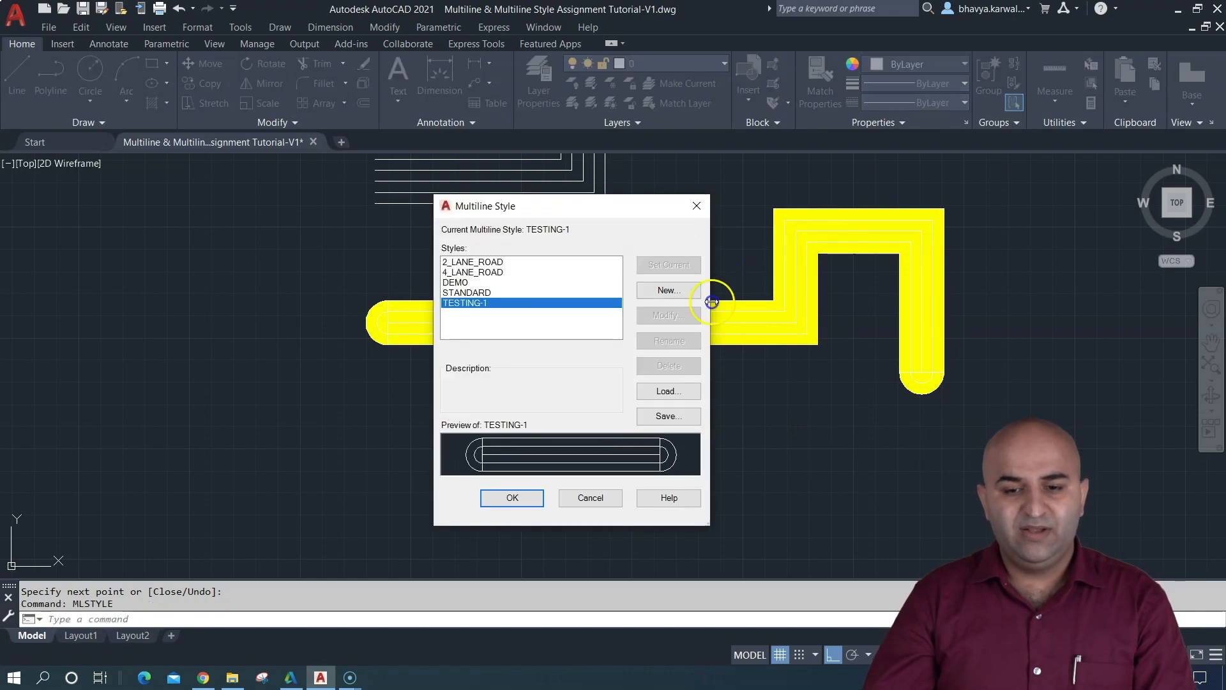
pyautogui.click(553, 304)
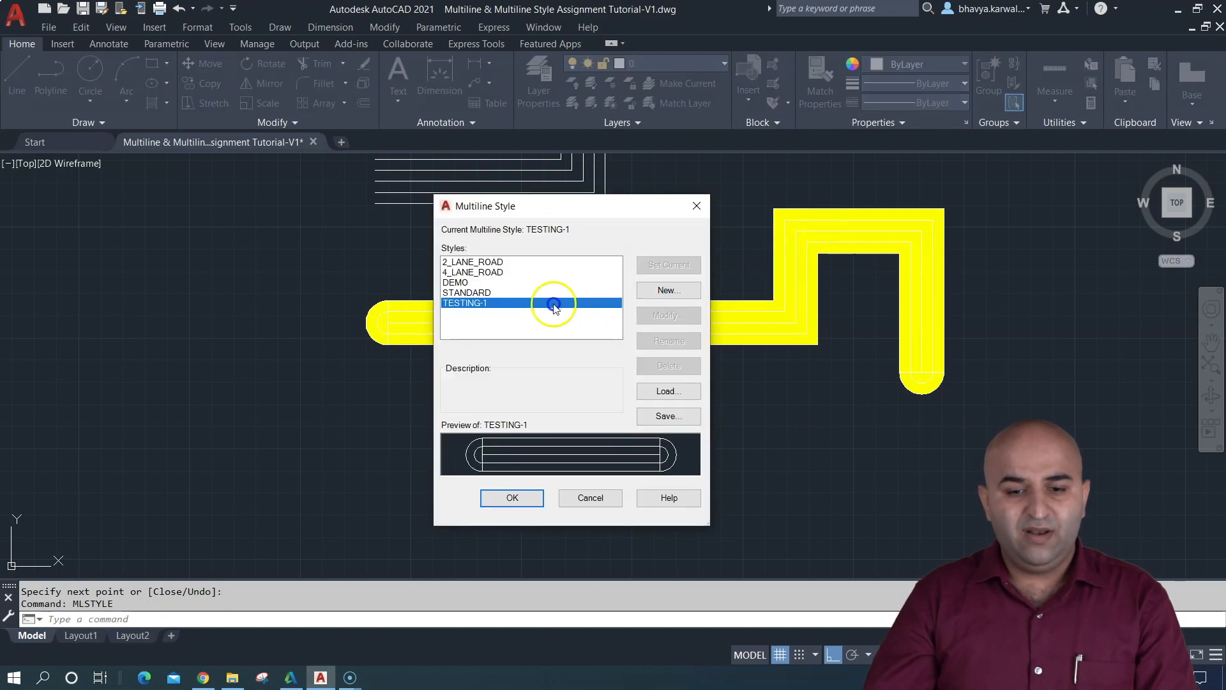
pyautogui.click(499, 293)
pyautogui.click(491, 303)
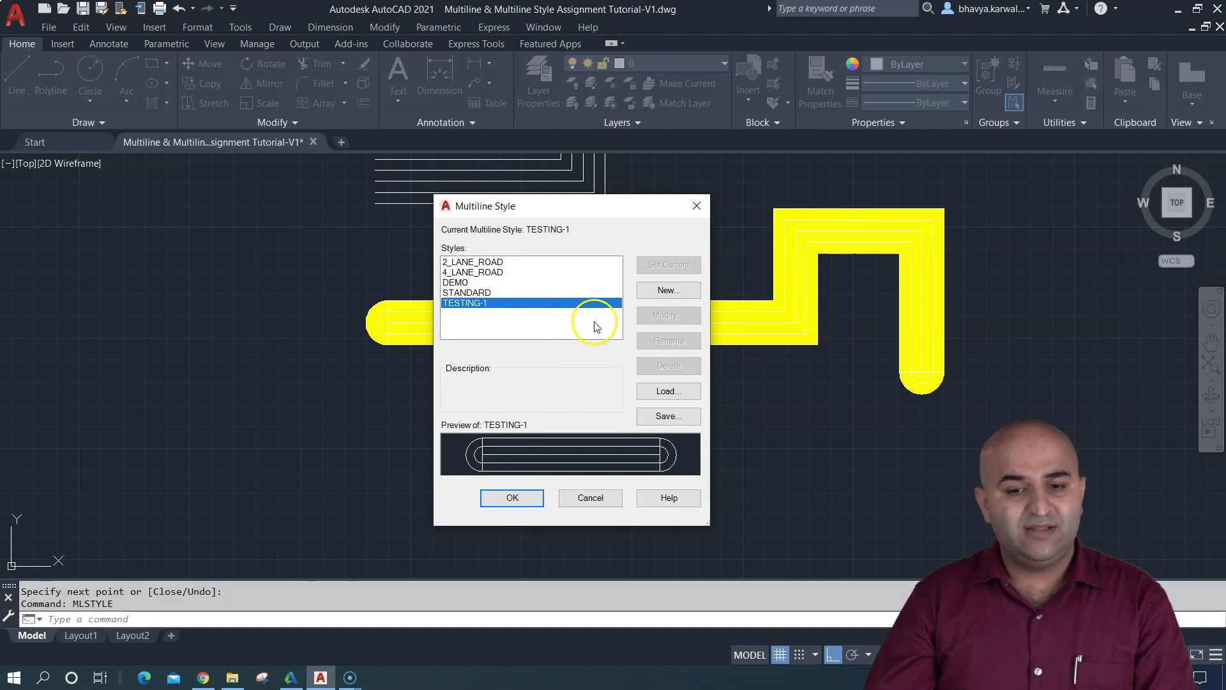
pyautogui.click(468, 293)
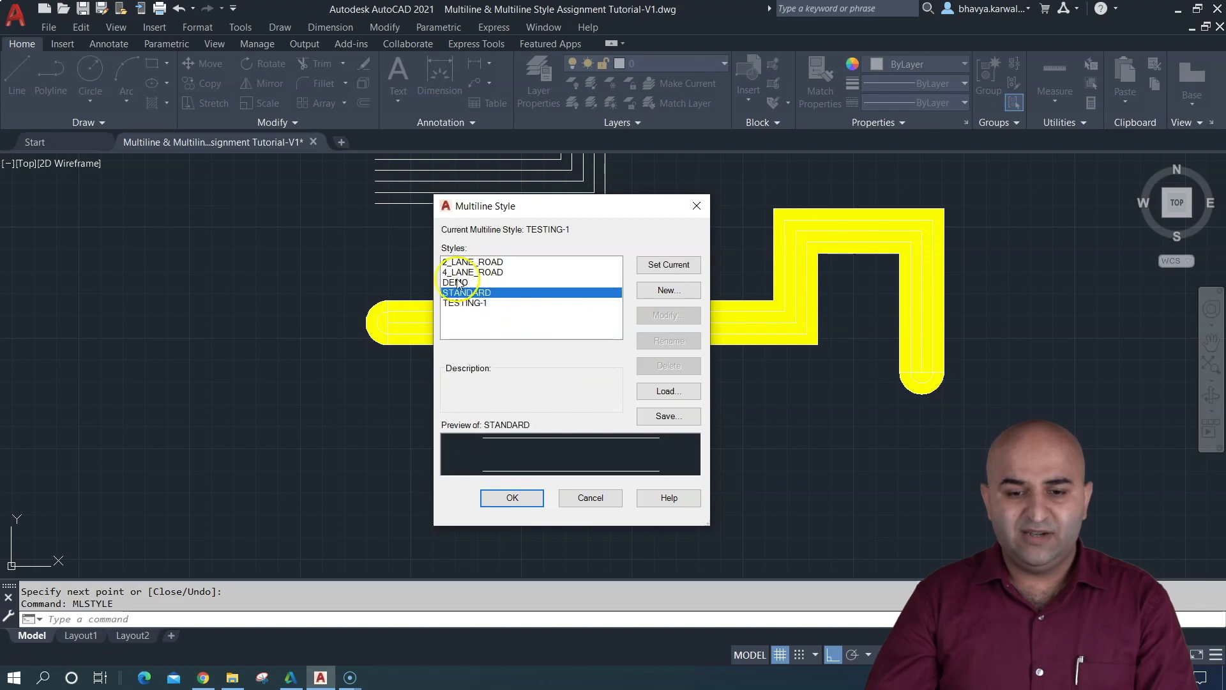
pyautogui.click(461, 282)
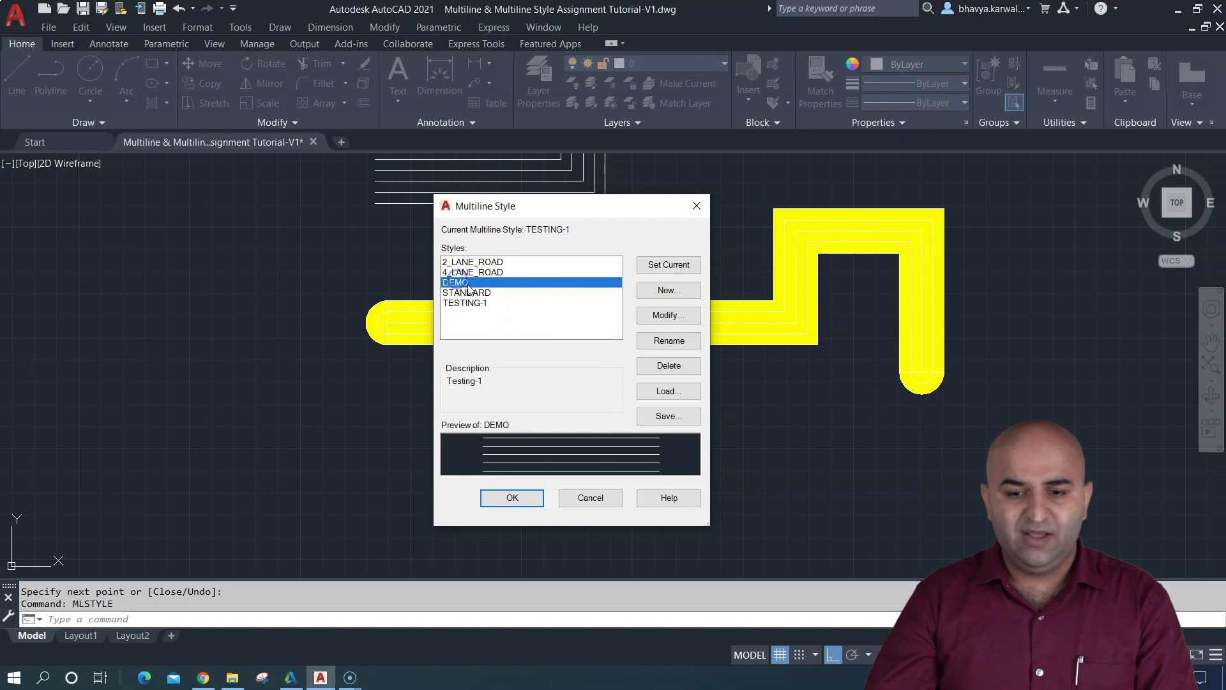
pyautogui.click(664, 316)
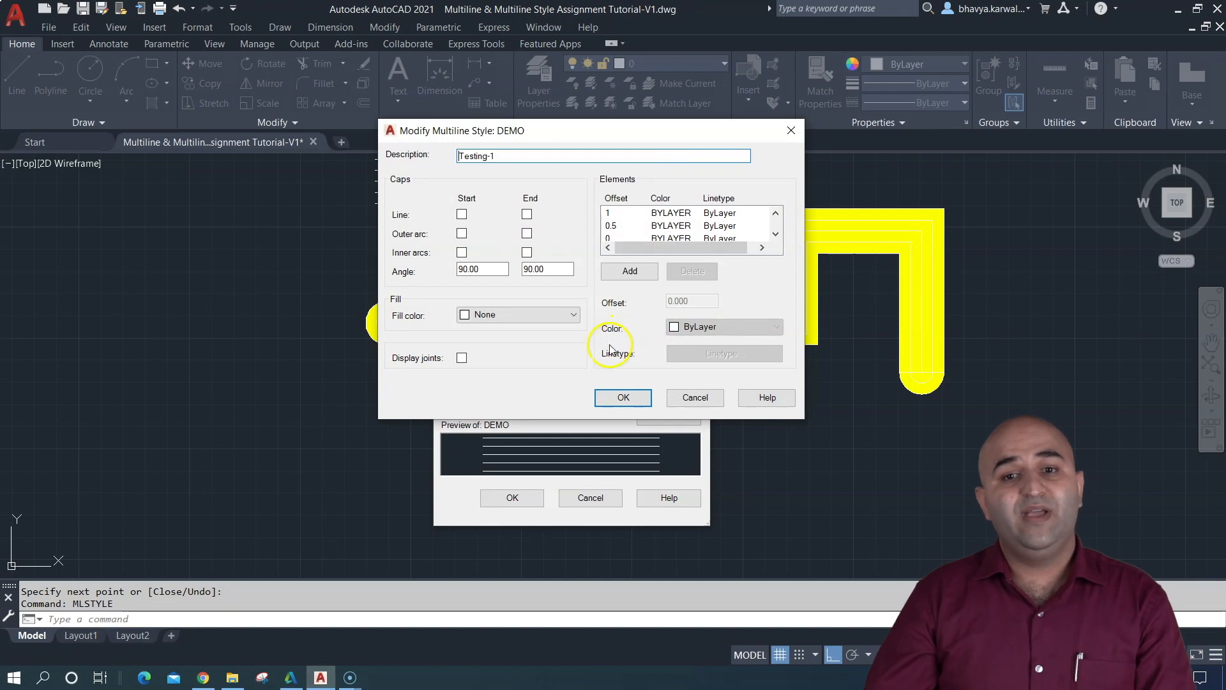
pyautogui.click(695, 397)
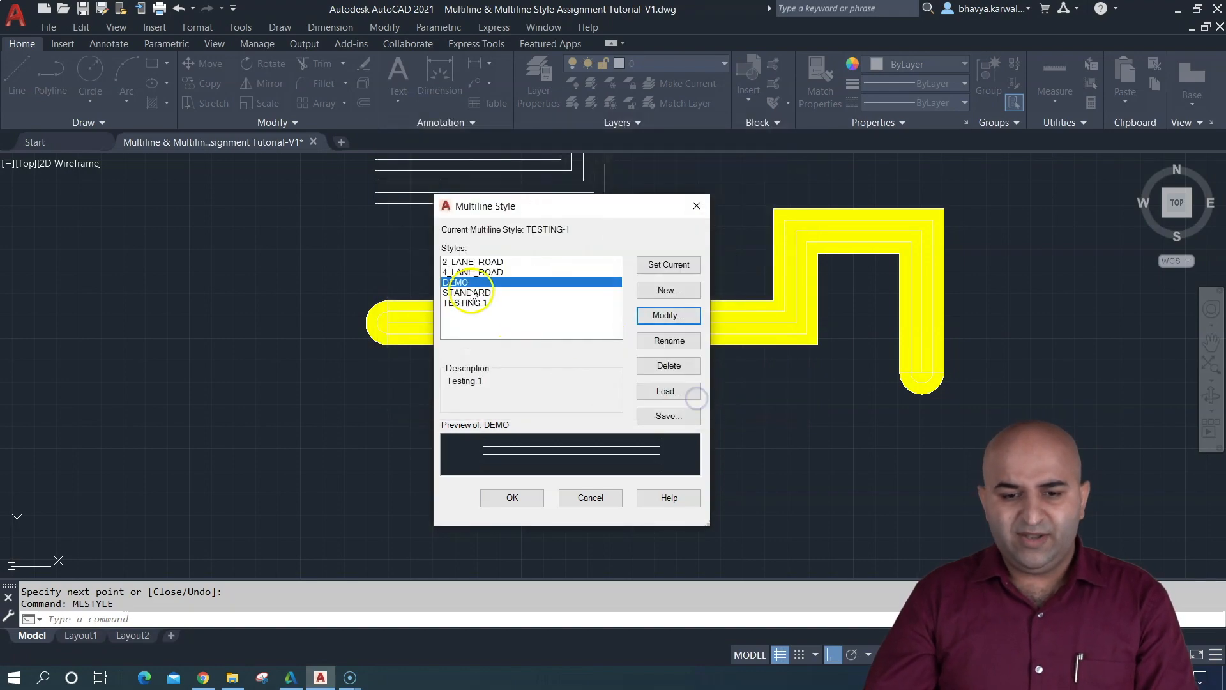
pyautogui.click(477, 303)
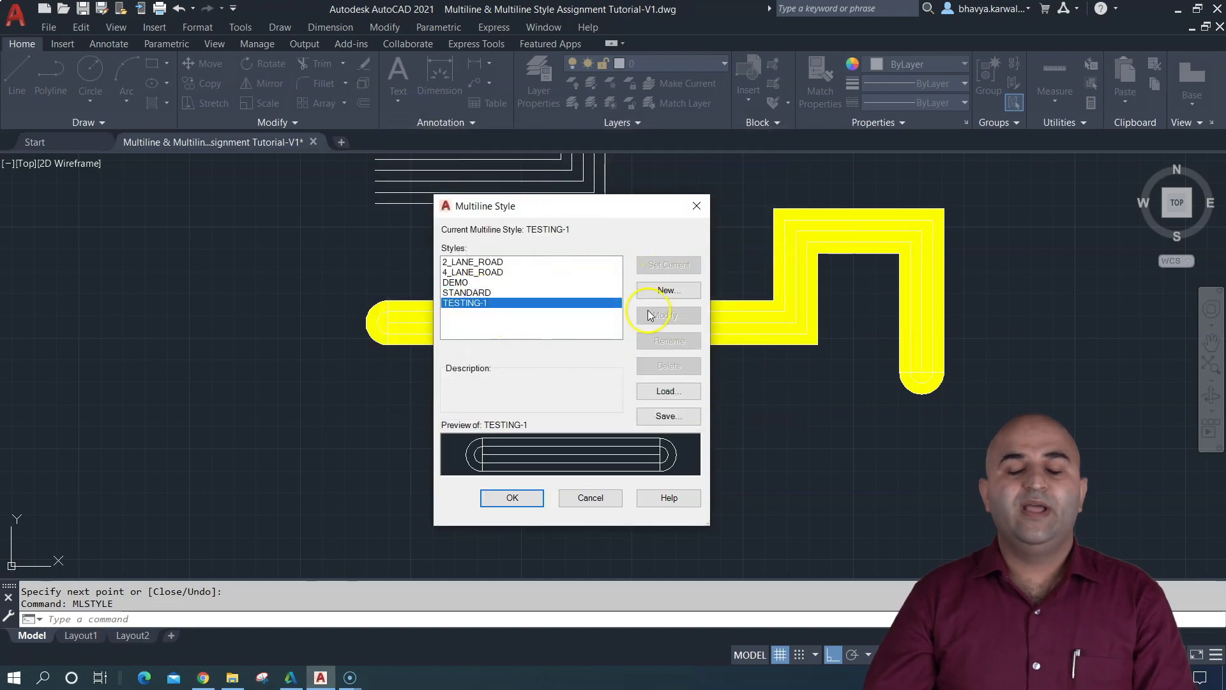
pyautogui.press('Escape')
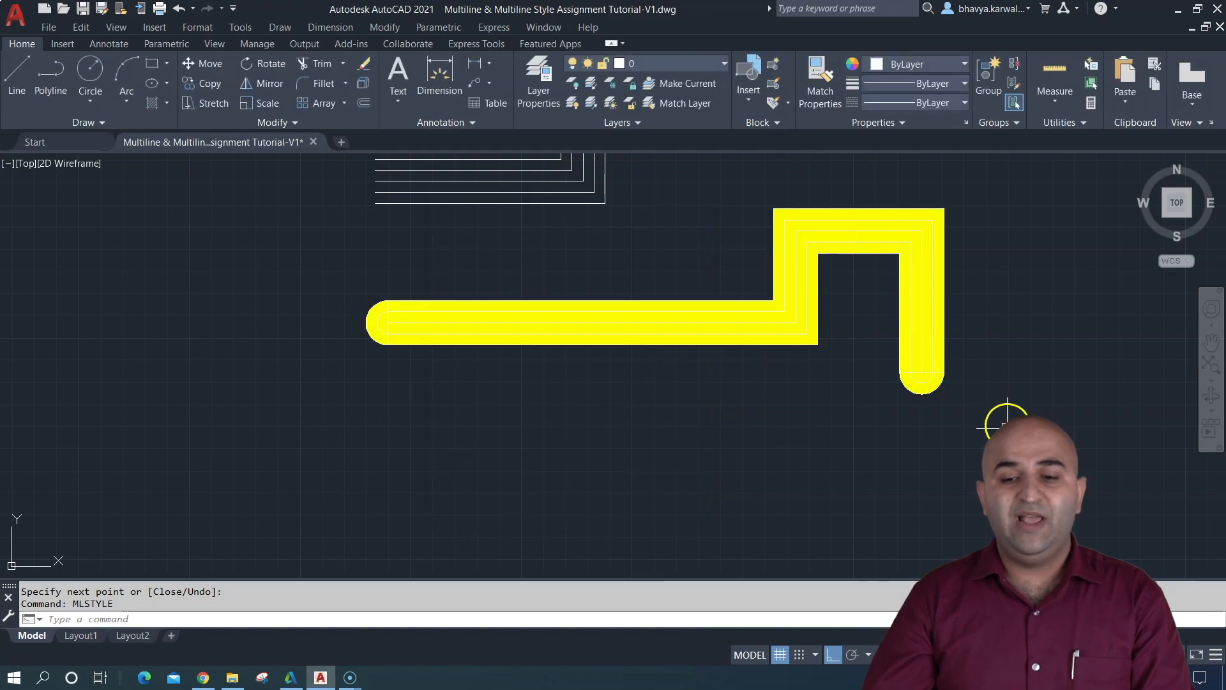
# - Erase the yellow-filled multiline
pyautogui.click(992, 451)
pyautogui.click(800, 253)
pyautogui.press('Delete')
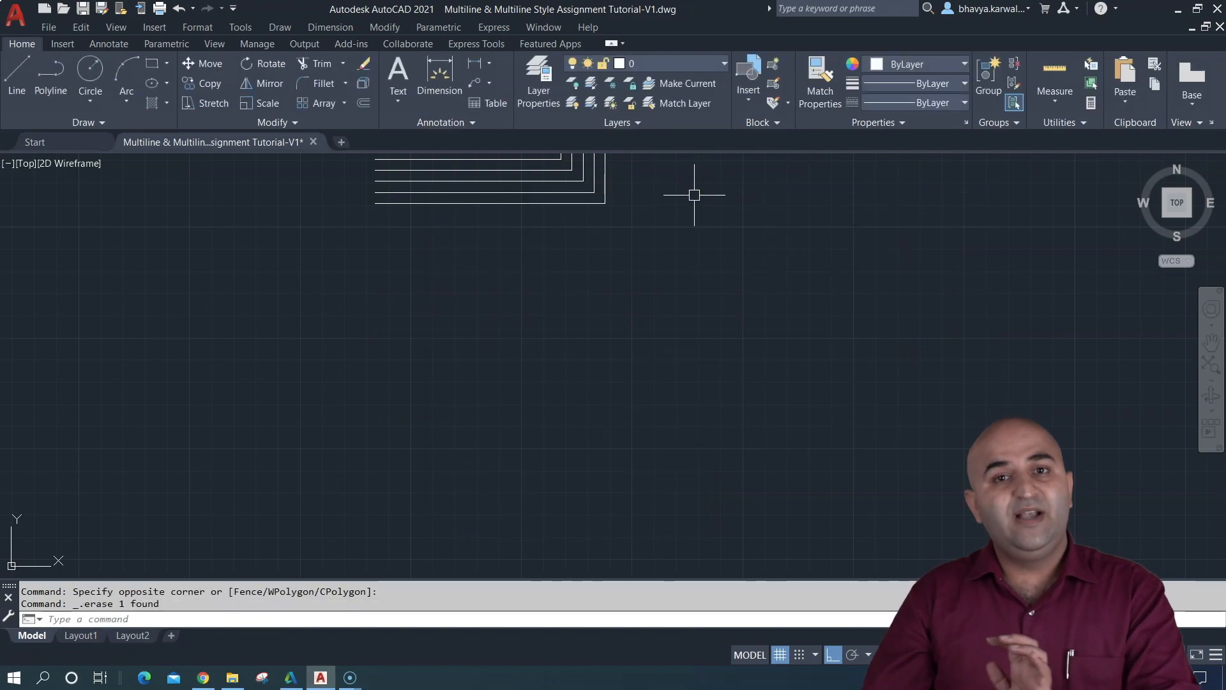
# - Reopen the TESTING-1 multiline style for modification and set its fill color to None
pyautogui.write('ML')
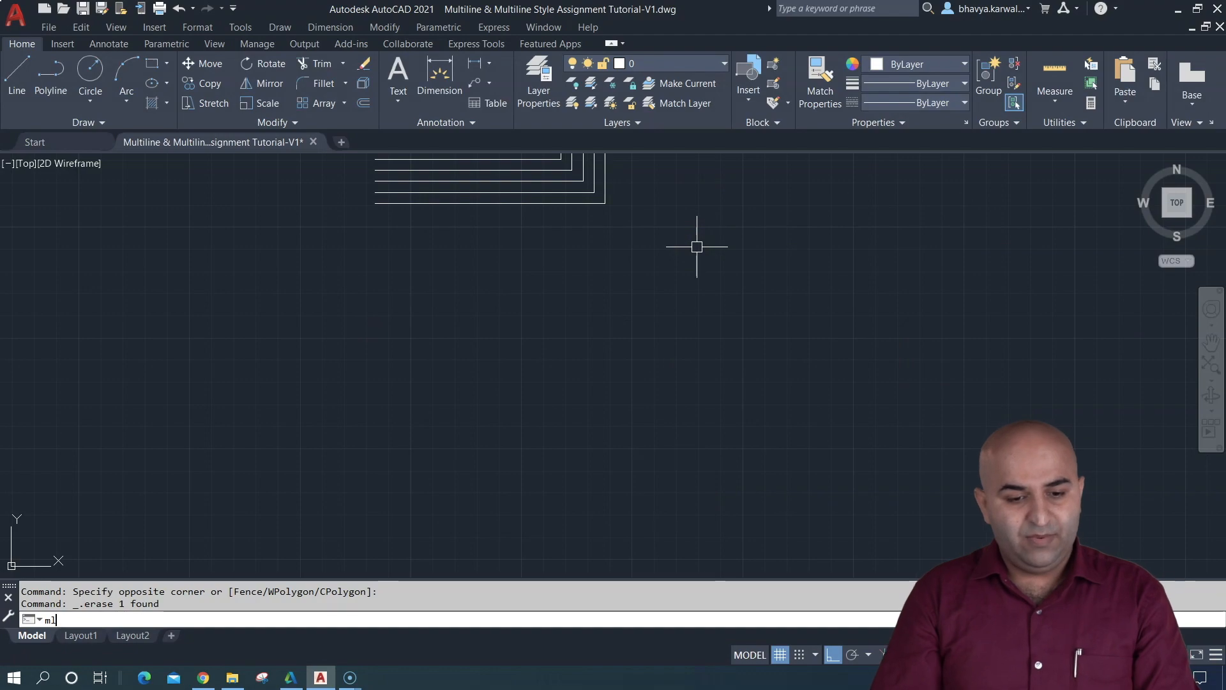
pyautogui.write('st')
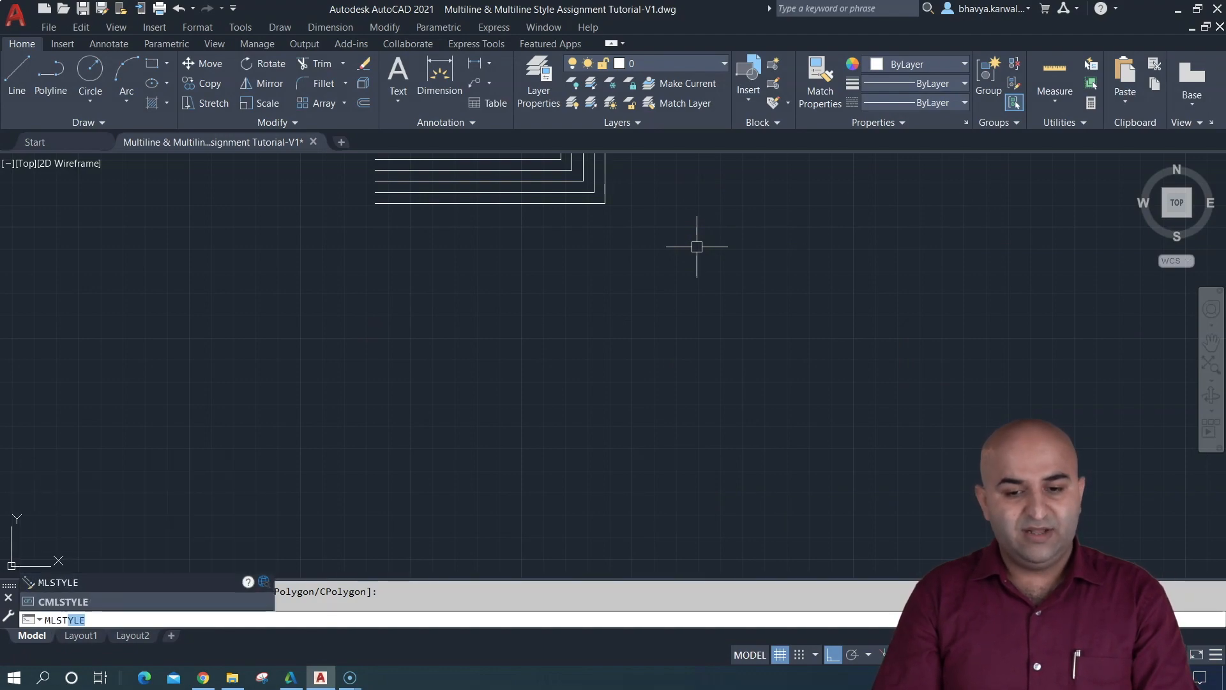
pyautogui.press('Return')
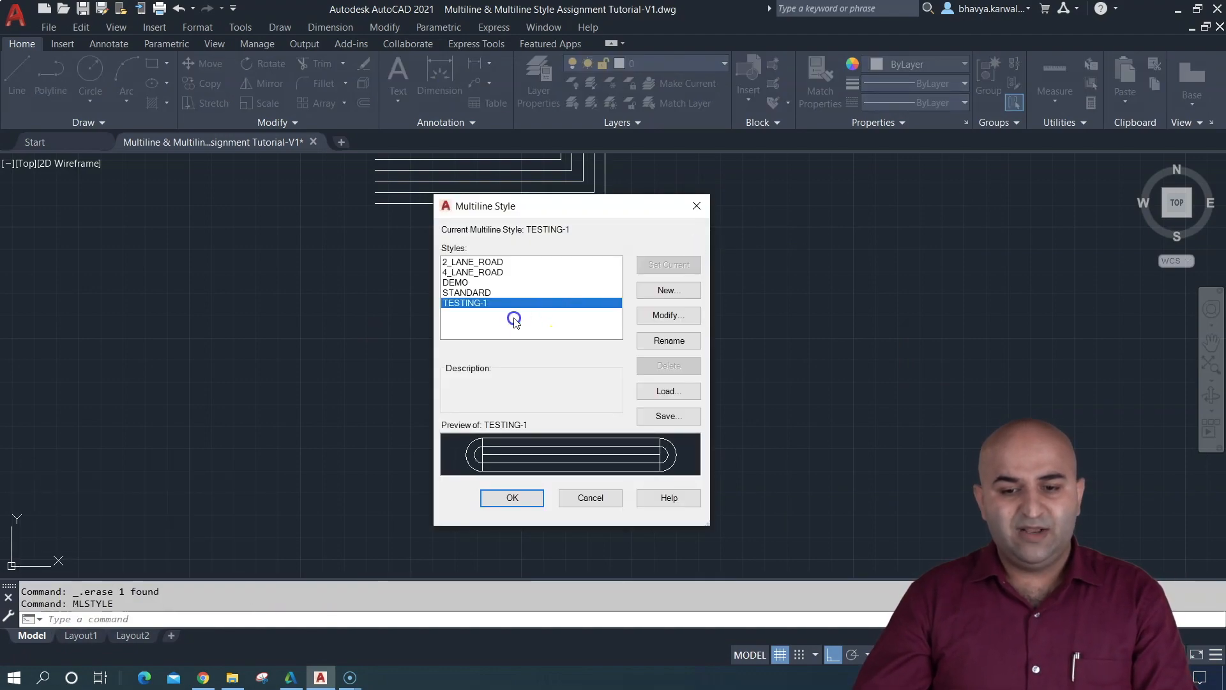
pyautogui.click(669, 317)
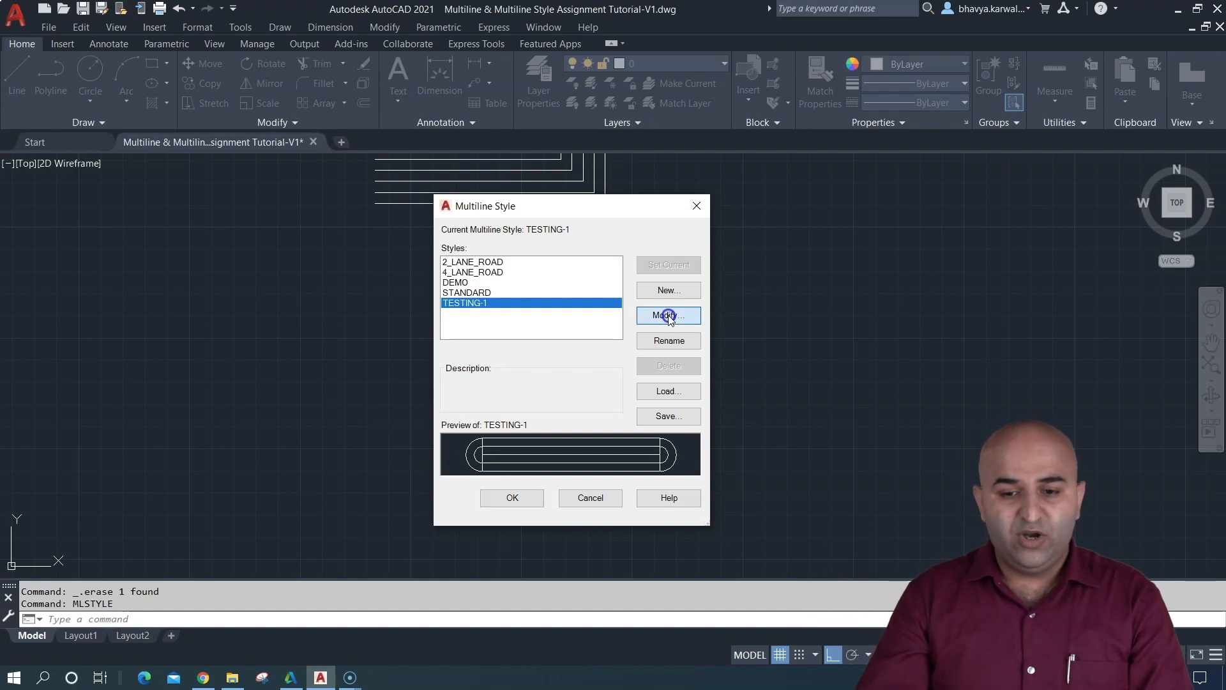
pyautogui.click(486, 316)
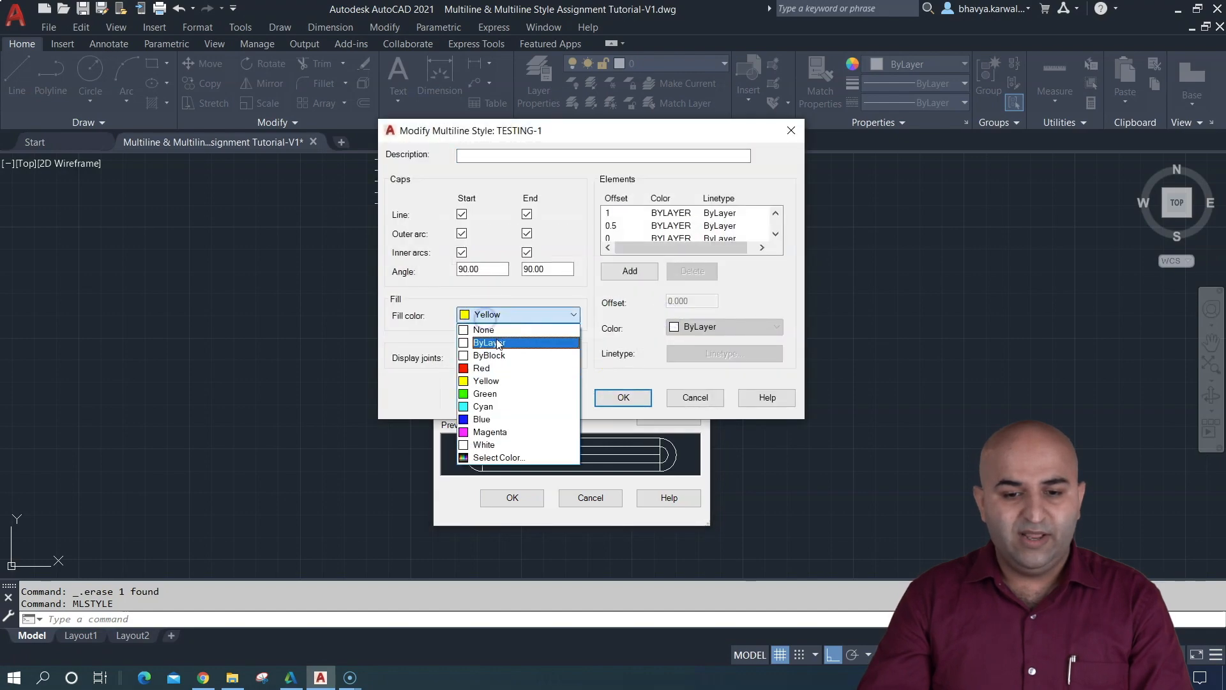
pyautogui.click(484, 329)
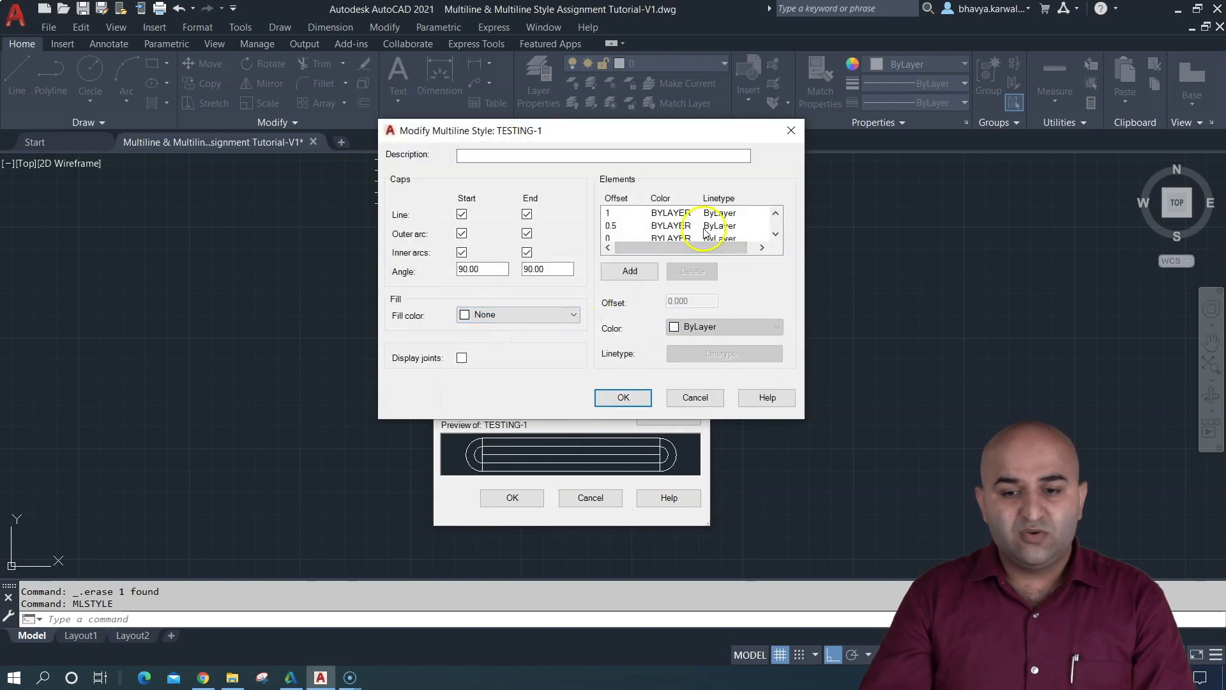
# - Delete the elements at offsets 1 and -1 from the TESTING-1 style and clear all start and end caps
pyautogui.click(701, 215)
pyautogui.click(693, 271)
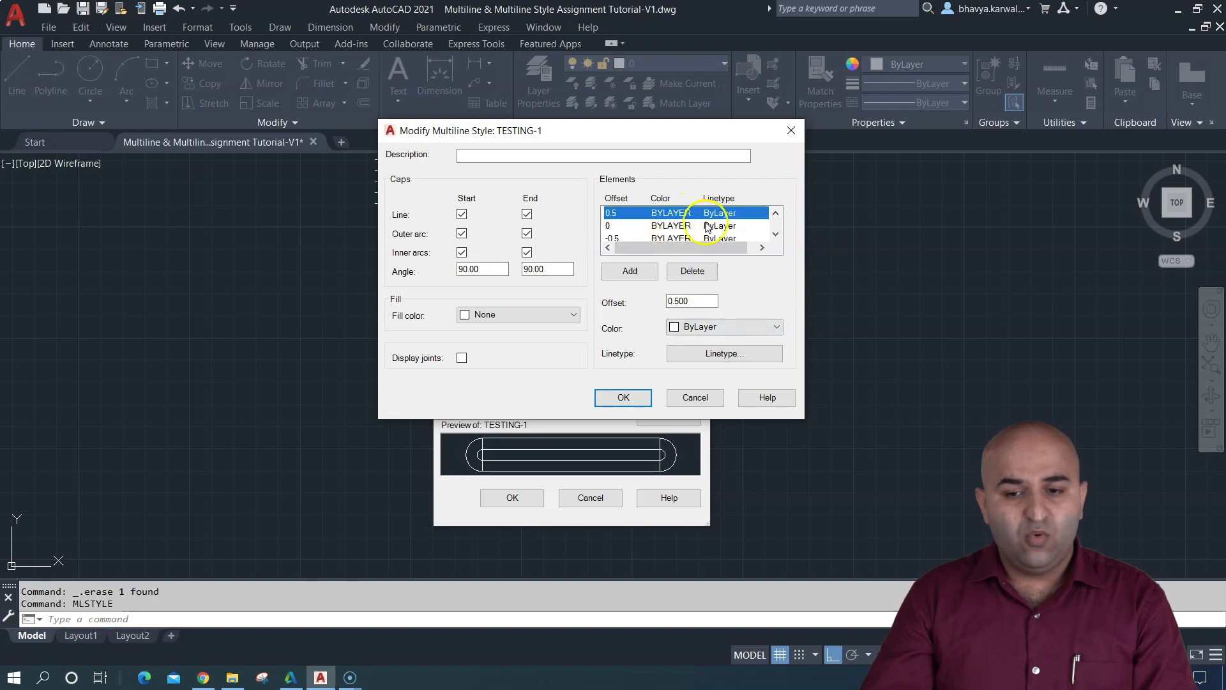
pyautogui.click(776, 234)
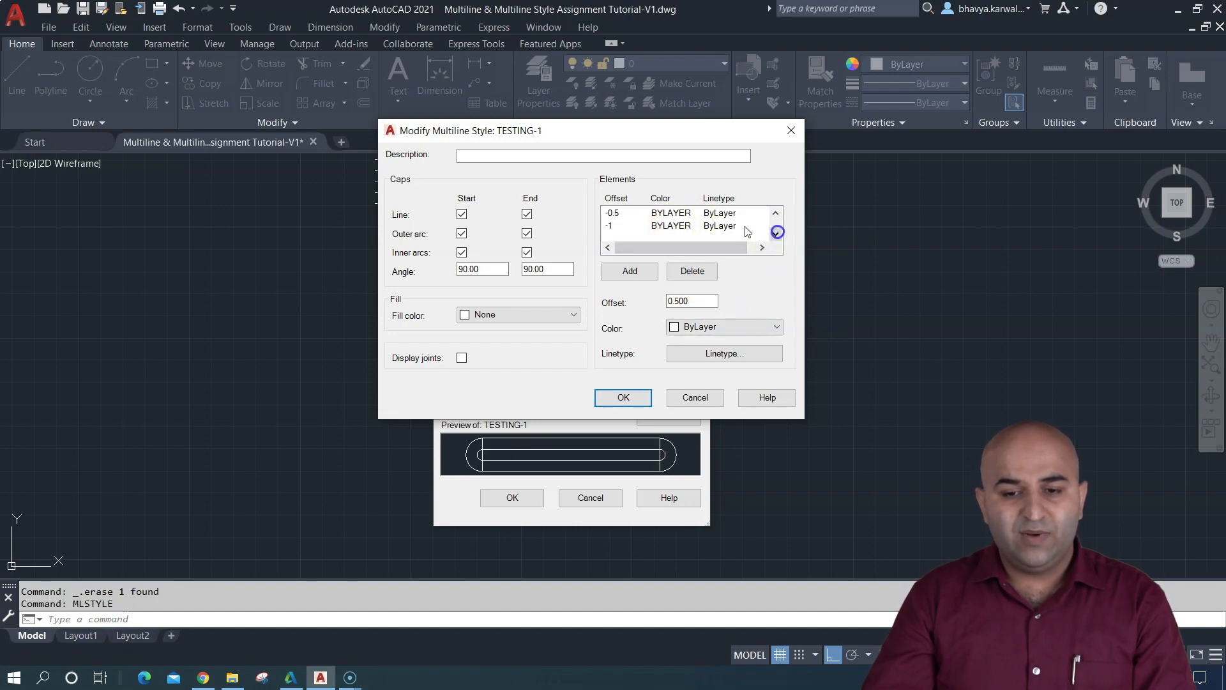
pyautogui.click(687, 227)
pyautogui.click(692, 271)
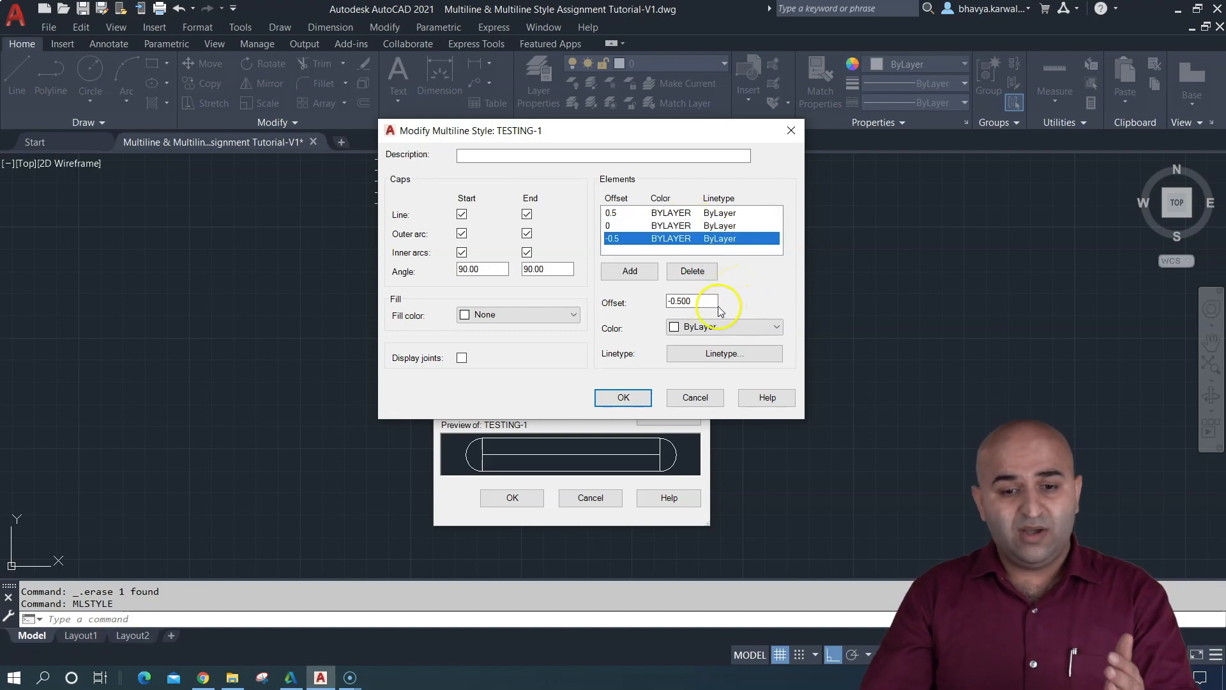
pyautogui.click(460, 216)
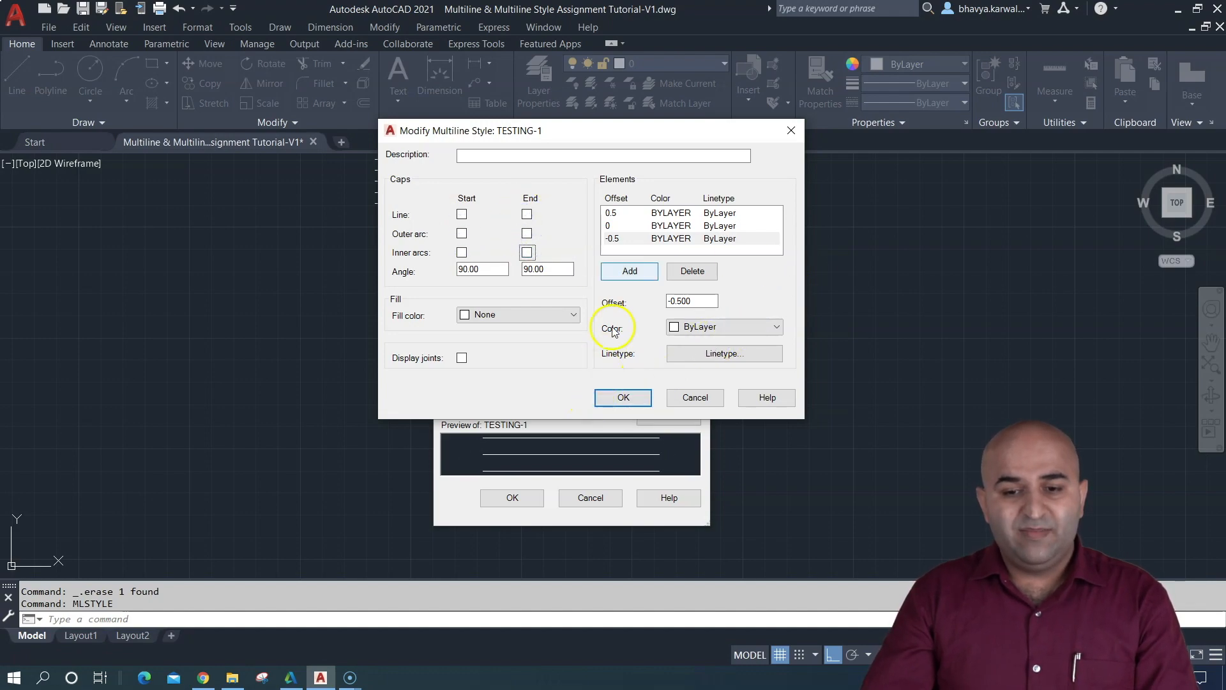
# - Set the color of the center element at offset 0 to Red
pyautogui.click(670, 226)
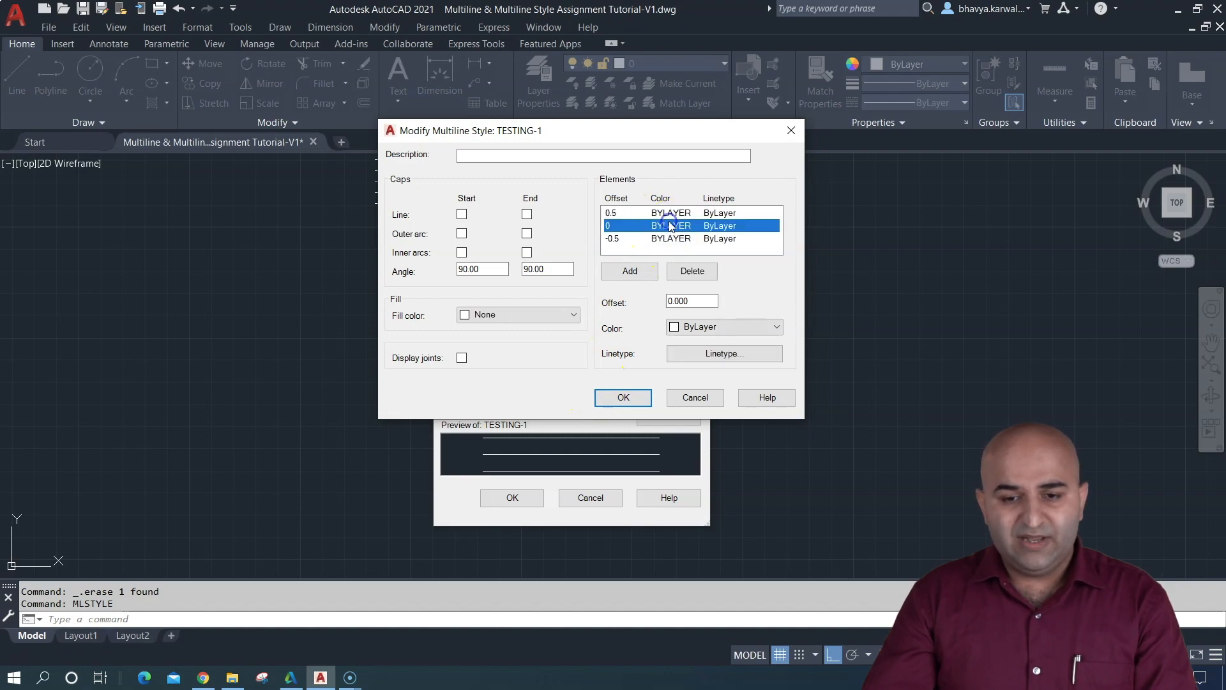
pyautogui.click(720, 328)
pyautogui.click(711, 368)
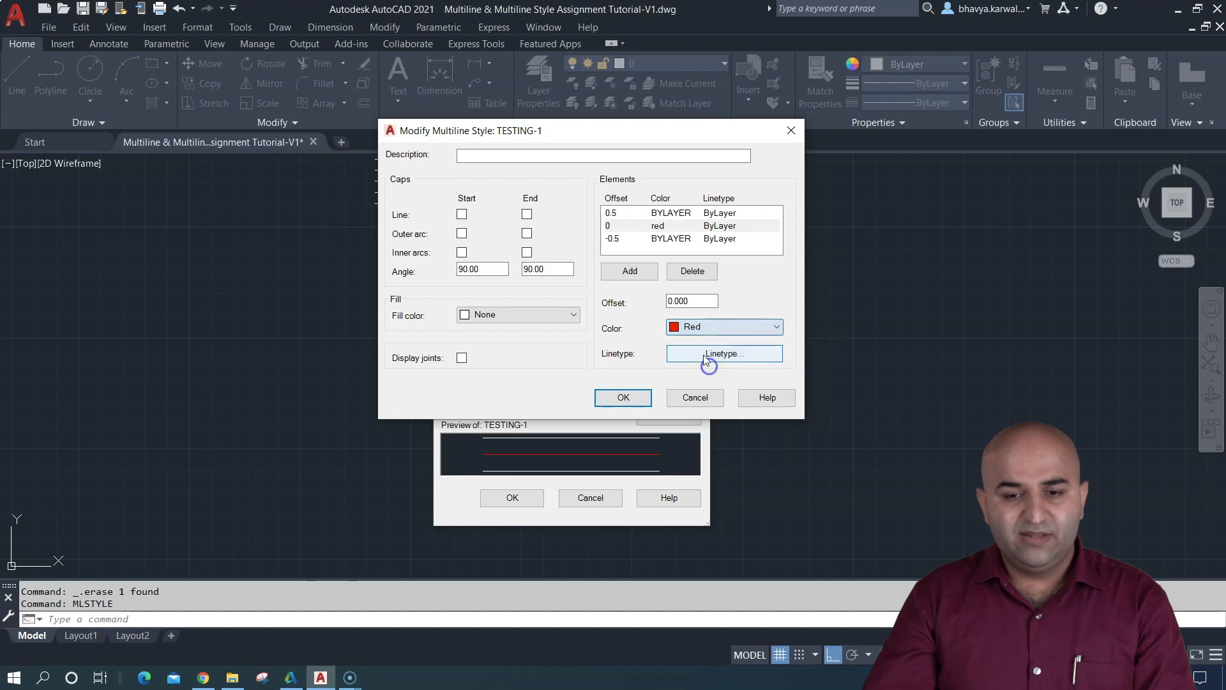
# - Set the color of the elements at offsets 0.5 and -0.5 to Cyan and save the TESTING-1 style
pyautogui.click(655, 213)
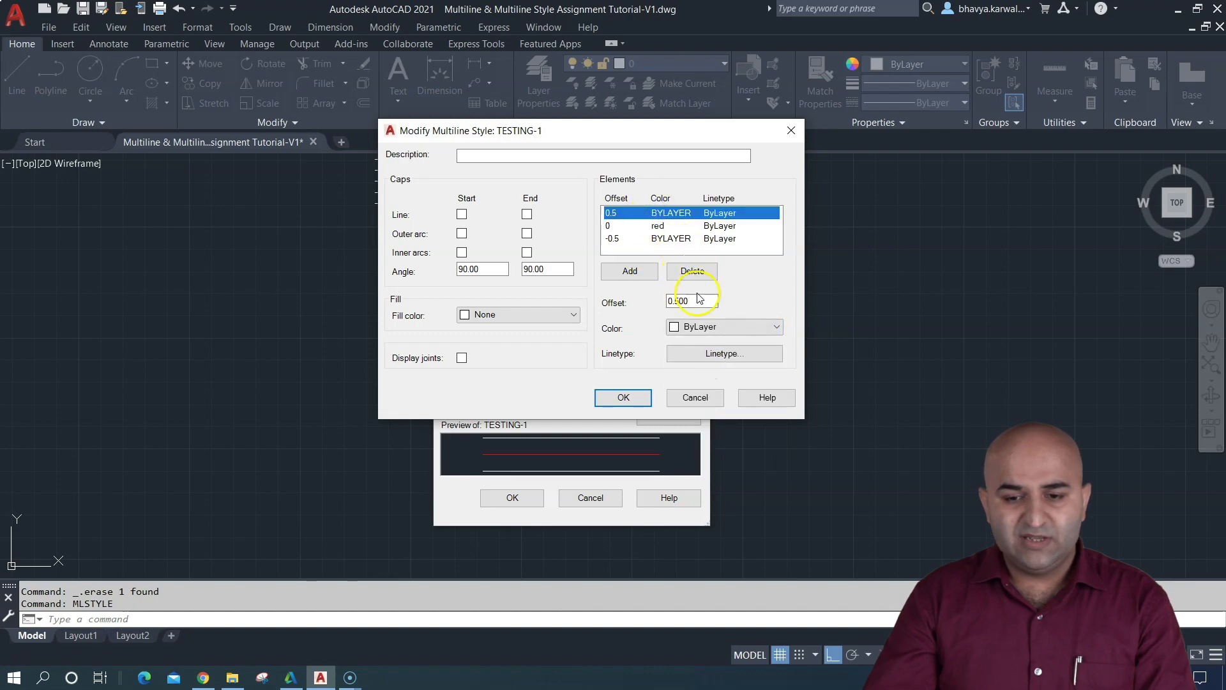
pyautogui.click(704, 326)
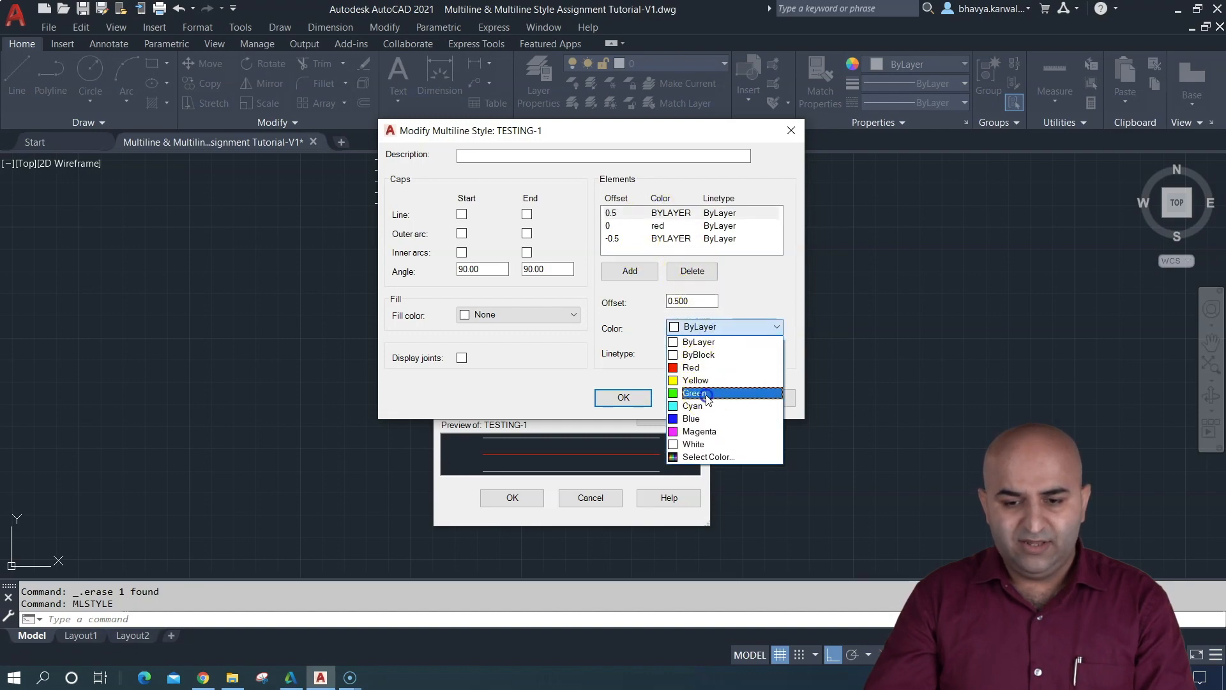
pyautogui.click(703, 406)
pyautogui.click(677, 229)
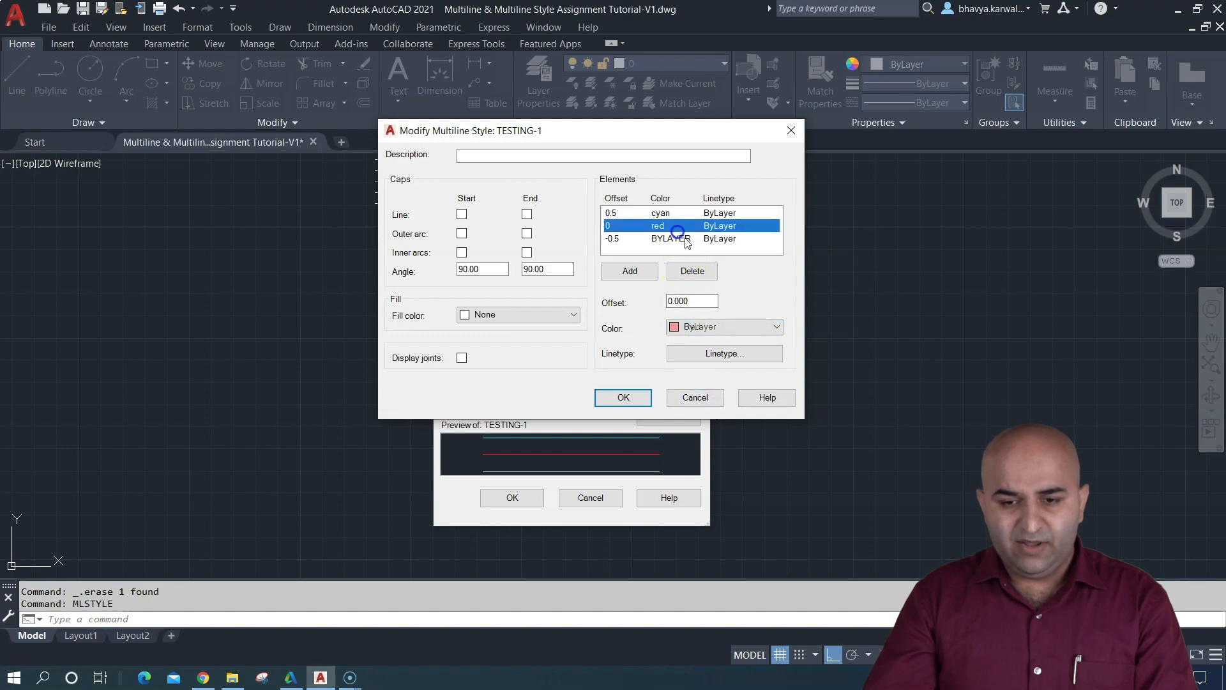
pyautogui.click(698, 240)
pyautogui.click(721, 327)
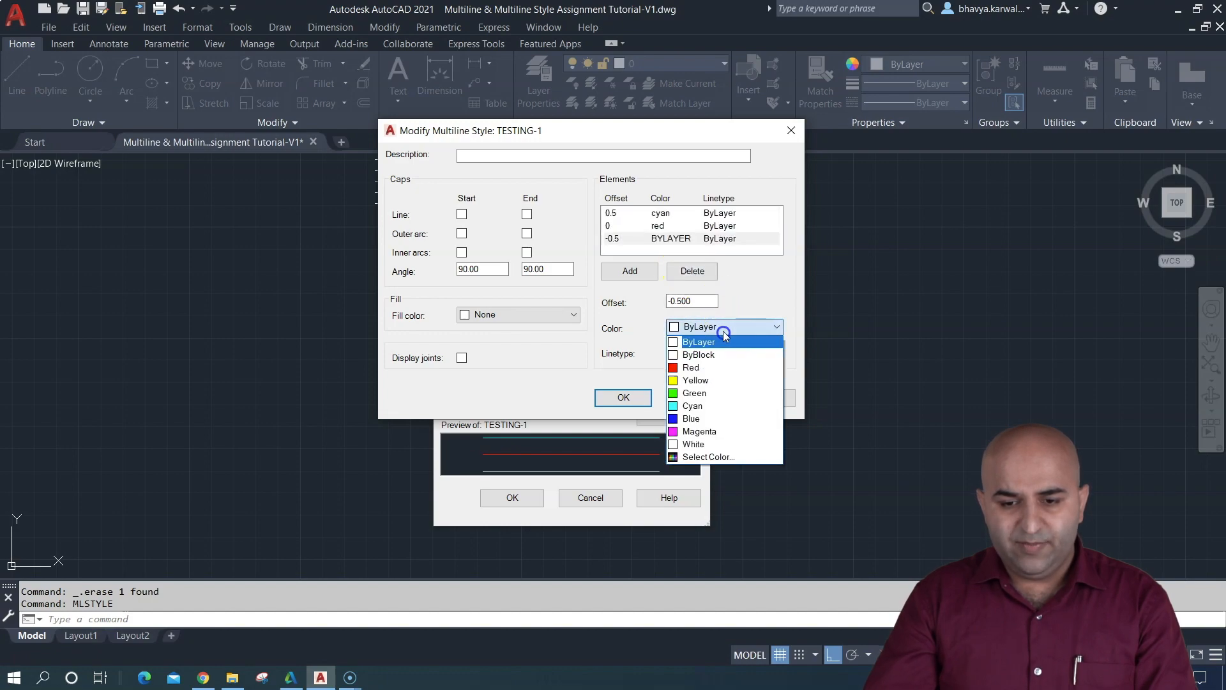
pyautogui.click(709, 407)
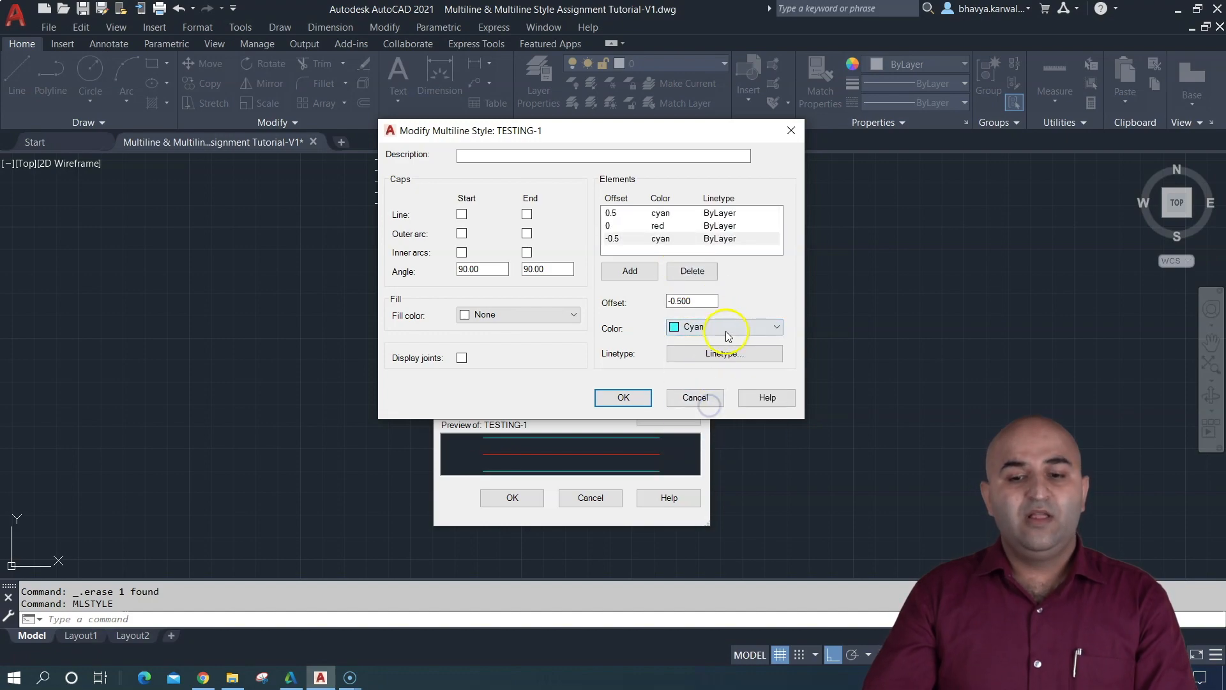
pyautogui.click(624, 400)
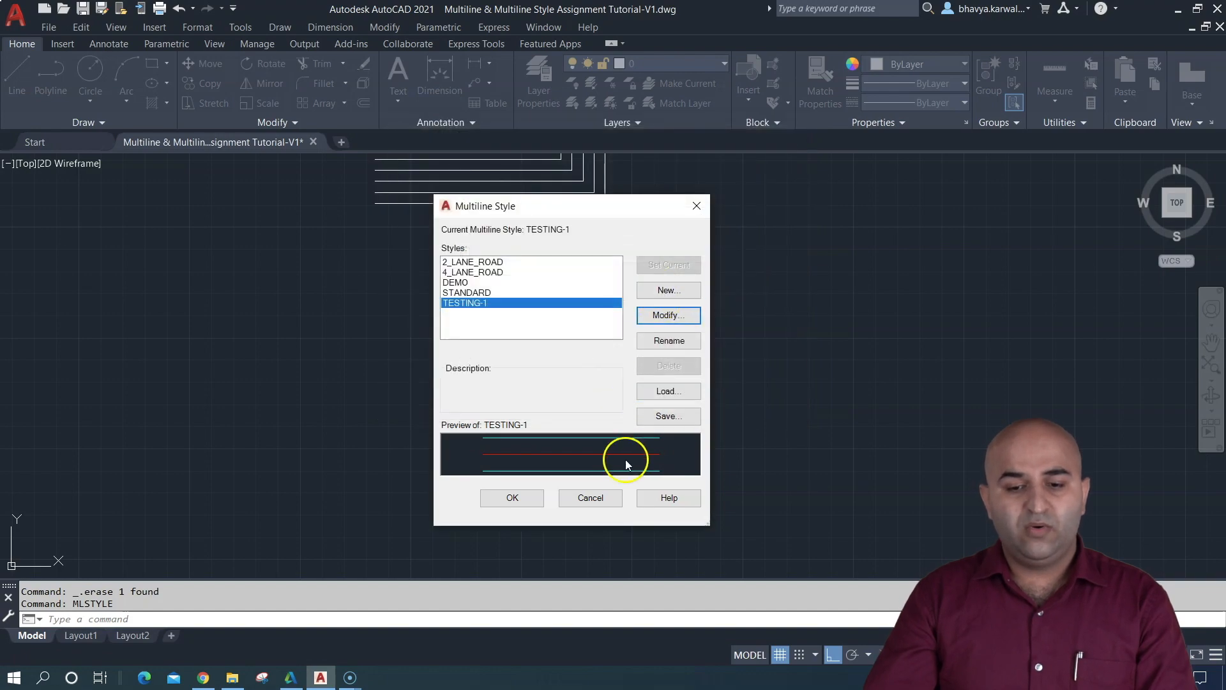
pyautogui.click(511, 497)
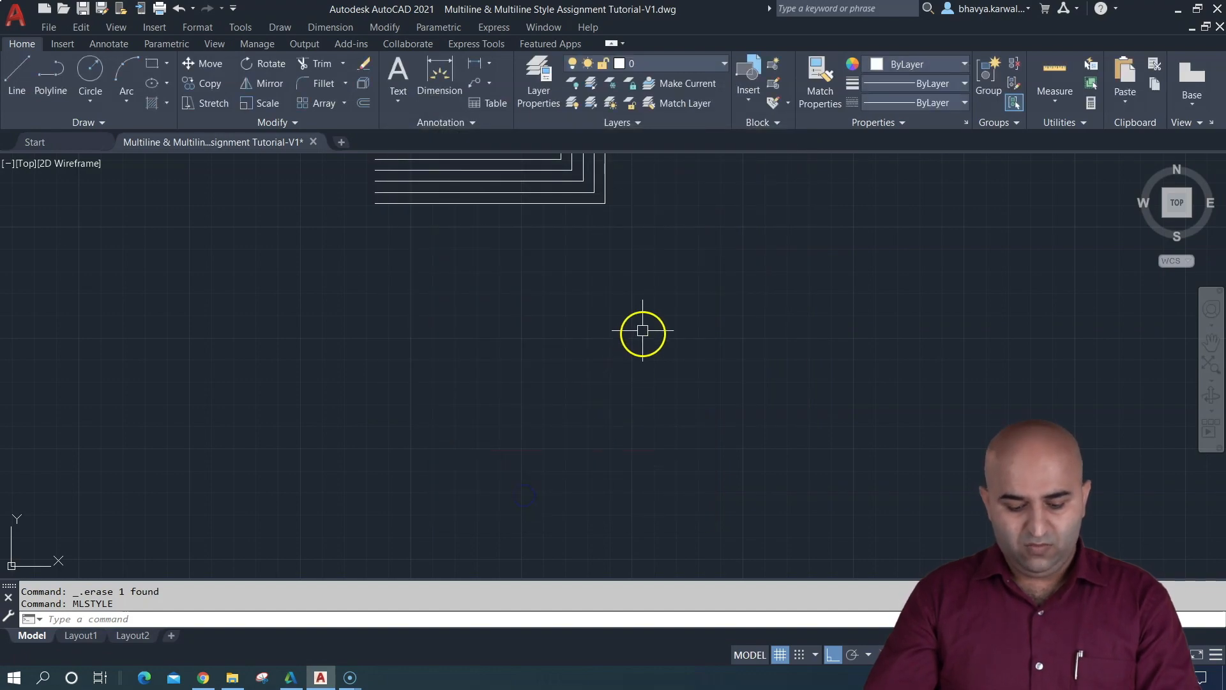
# - Draw a three-segment zigzag multiline in the TESTING-1 style with ortho off, below the exploded lines
pyautogui.write('ml')
pyautogui.press('Return')
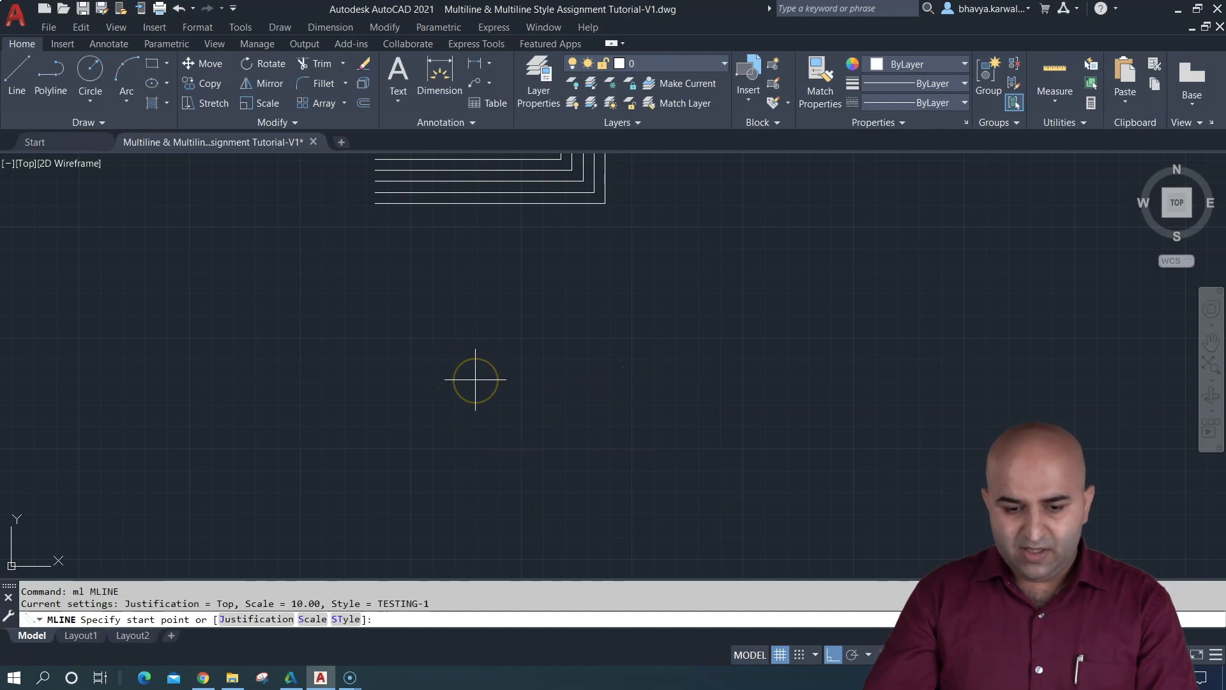
pyautogui.click(475, 379)
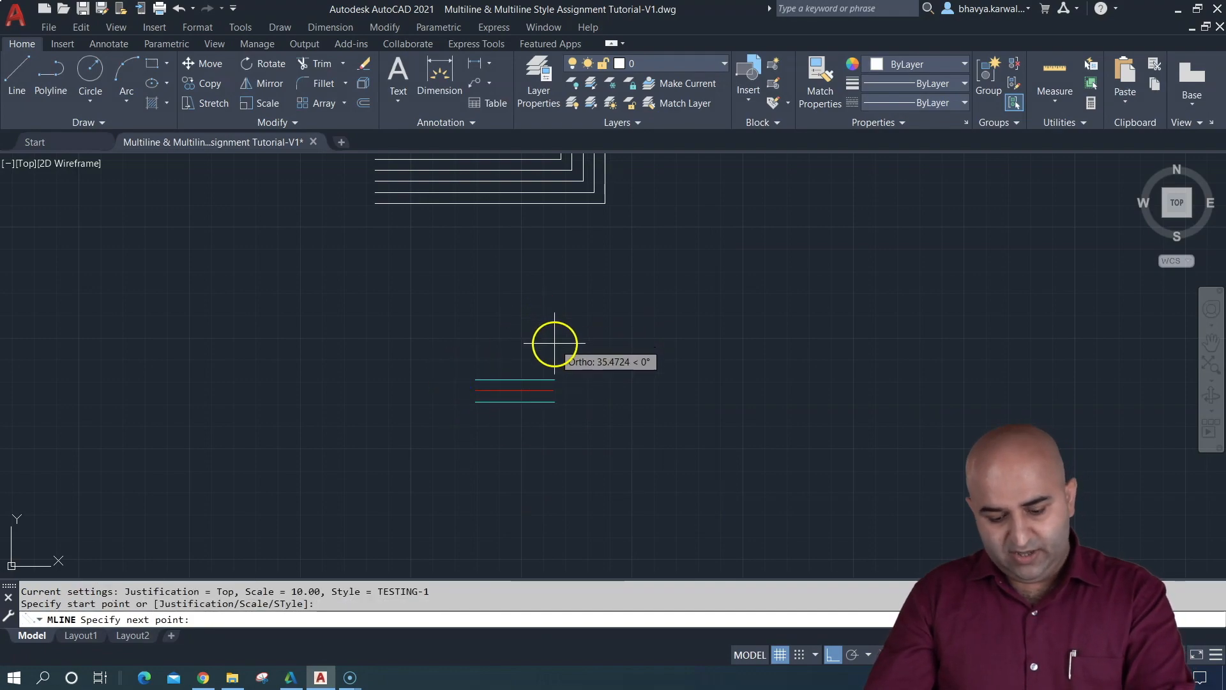
pyautogui.press('F8')
pyautogui.click(570, 286)
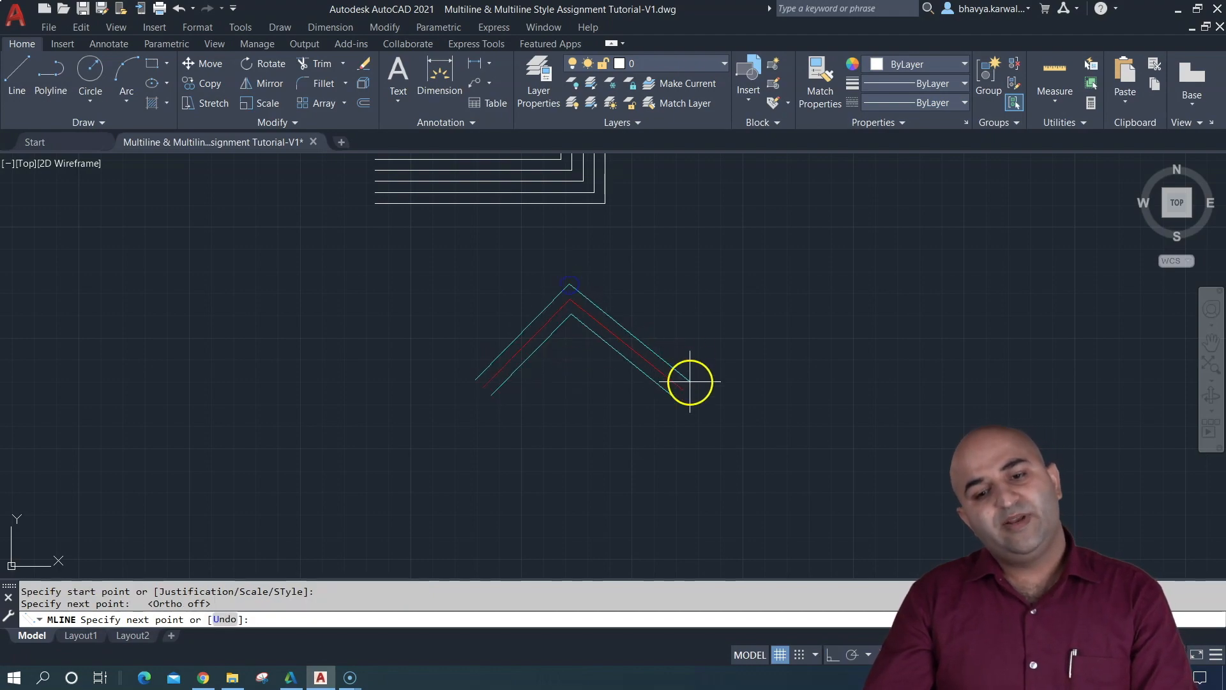
pyautogui.click(668, 371)
pyautogui.click(747, 281)
pyautogui.press('Escape')
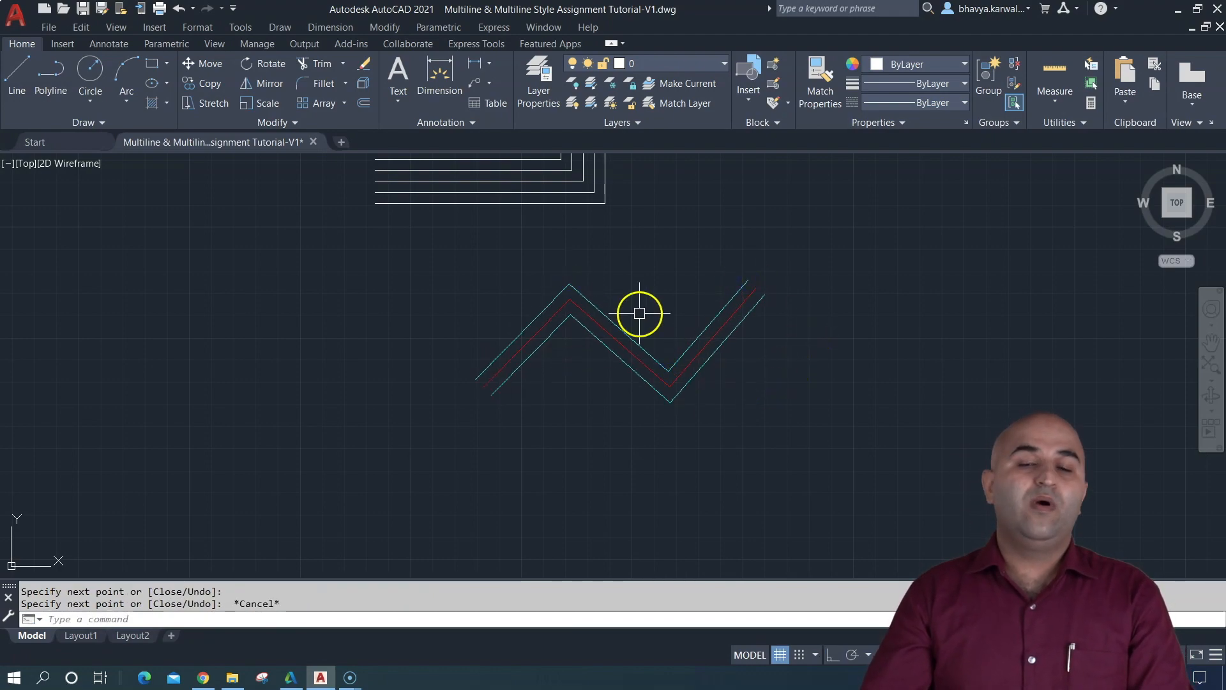
# - Examine the 2 Lane Road and 4 Lane Road samples and check in the multiline style manager whether TESTING-1 can be modified
pyautogui.moveTo(753, 356)
pyautogui.mouseDown(button='middle')
pyautogui.moveTo(596, 363)
pyautogui.moveTo(521, 343)
pyautogui.moveTo(488, 364)
pyautogui.moveTo(444, 350)
pyautogui.mouseUp(button='middle')
pyautogui.scroll(-3, 366, 353)
pyautogui.moveTo(367, 353)
pyautogui.mouseDown(button='middle')
pyautogui.moveTo(492, 264)
pyautogui.moveTo(750, 177)
pyautogui.mouseUp(button='middle')
pyautogui.scroll(6, 463, 321)
pyautogui.moveTo(535, 267); pyautogui.dragTo(568, 327, button='middle')
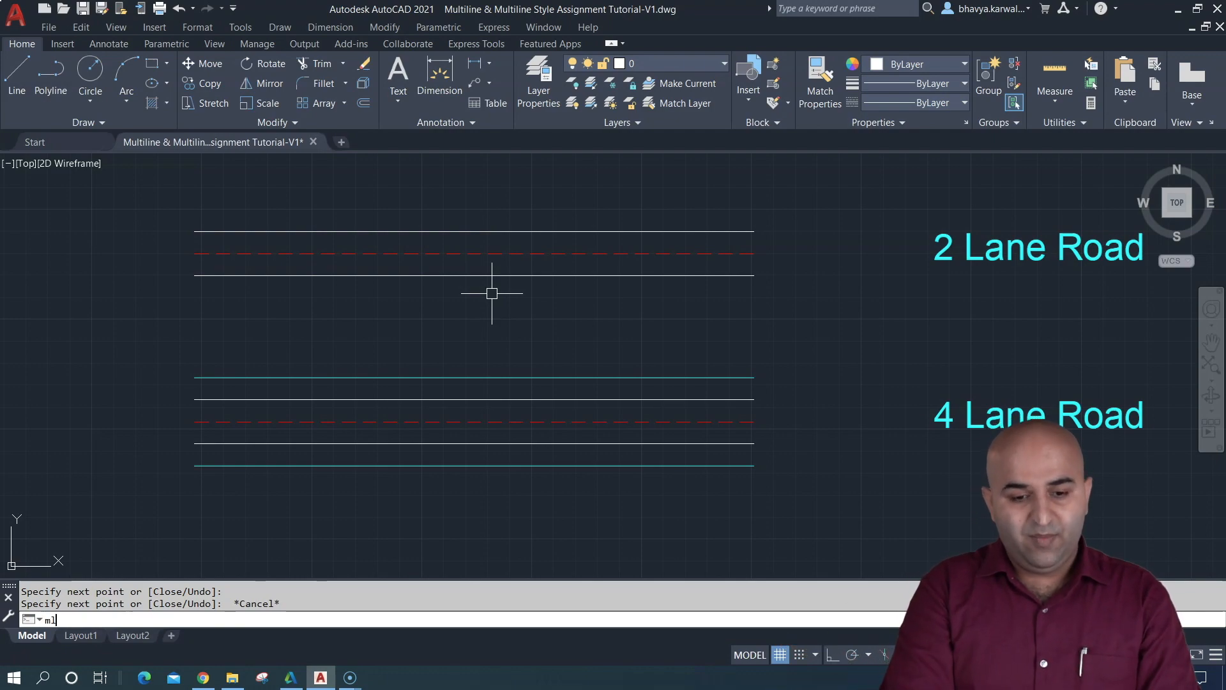
pyautogui.press('Return')
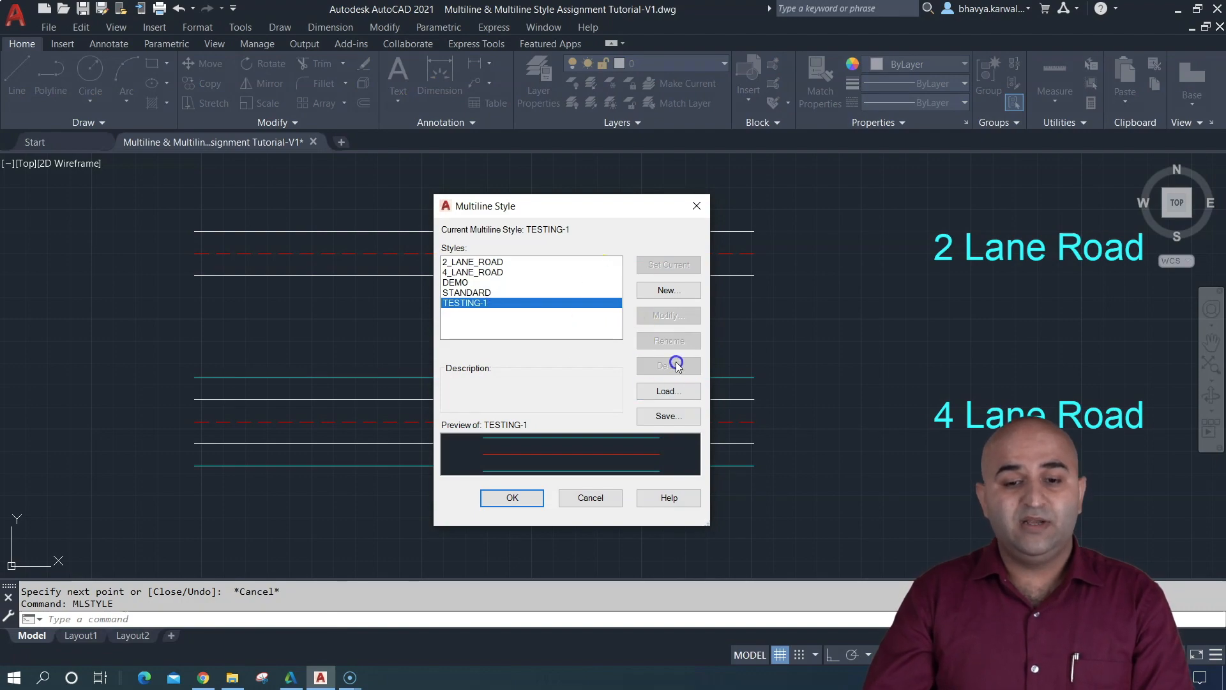
pyautogui.press('Escape')
# - Erase the cyan and red zigzag multiline below the exploded lines
pyautogui.scroll(-8, 788, 293)
pyautogui.moveTo(894, 308); pyautogui.dragTo(543, 390, button='middle')
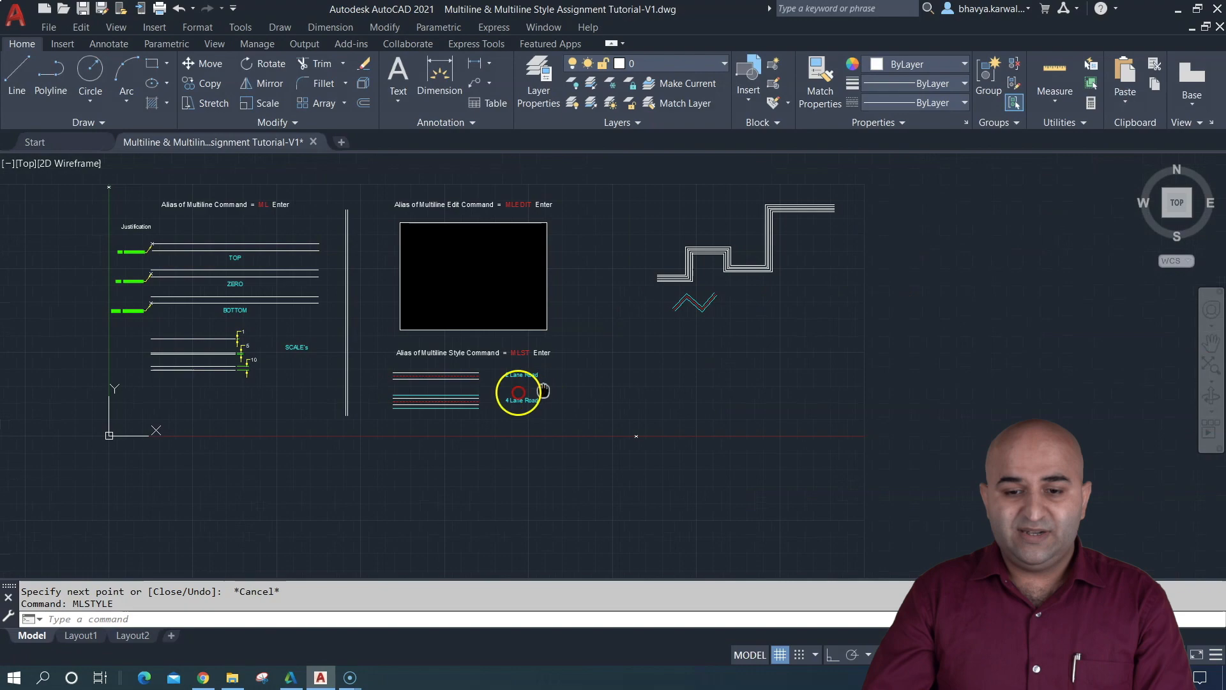
pyautogui.scroll(5, 711, 350)
pyautogui.click(766, 373)
pyautogui.click(481, 313)
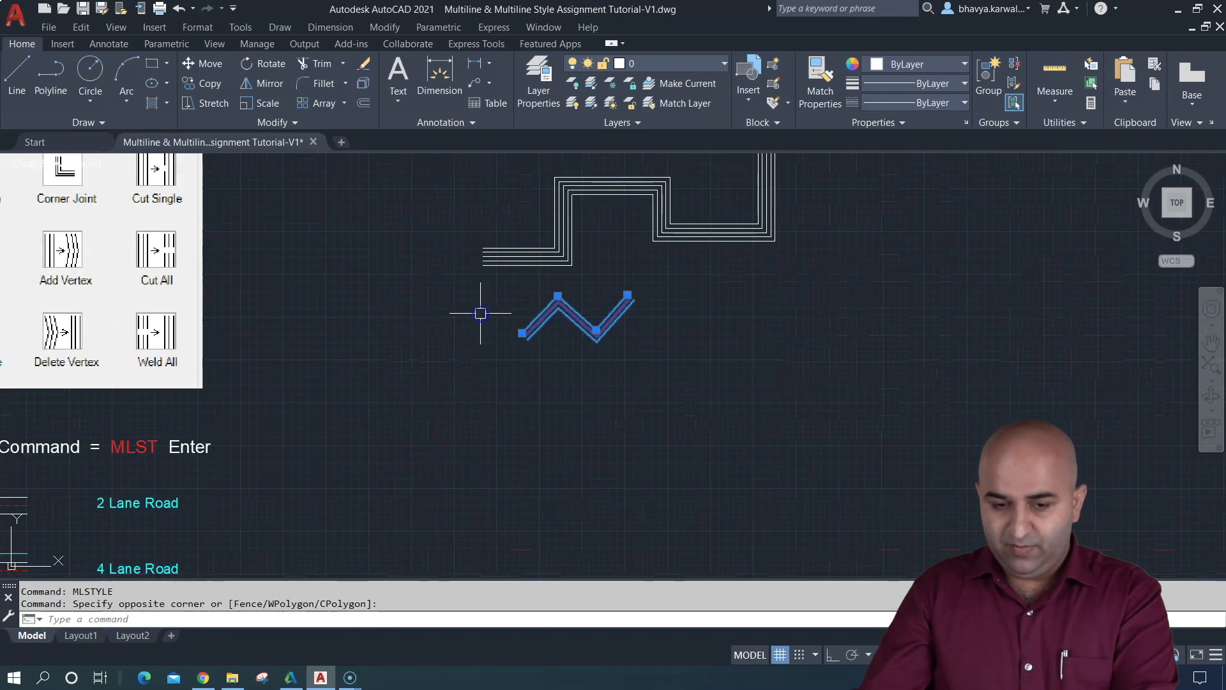
pyautogui.press('Delete')
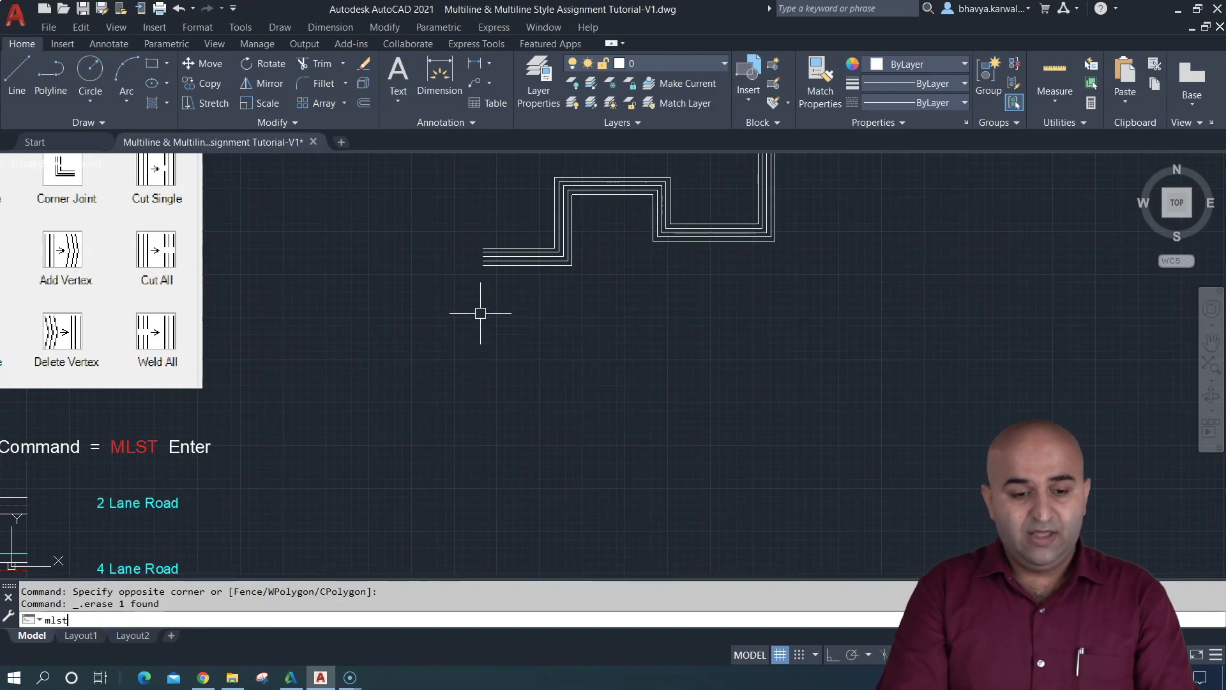
# - Reopen the TESTING-1 multiline style for modification and set its start and end cap angles to 45
pyautogui.write('mlst')
pyautogui.press('Return')
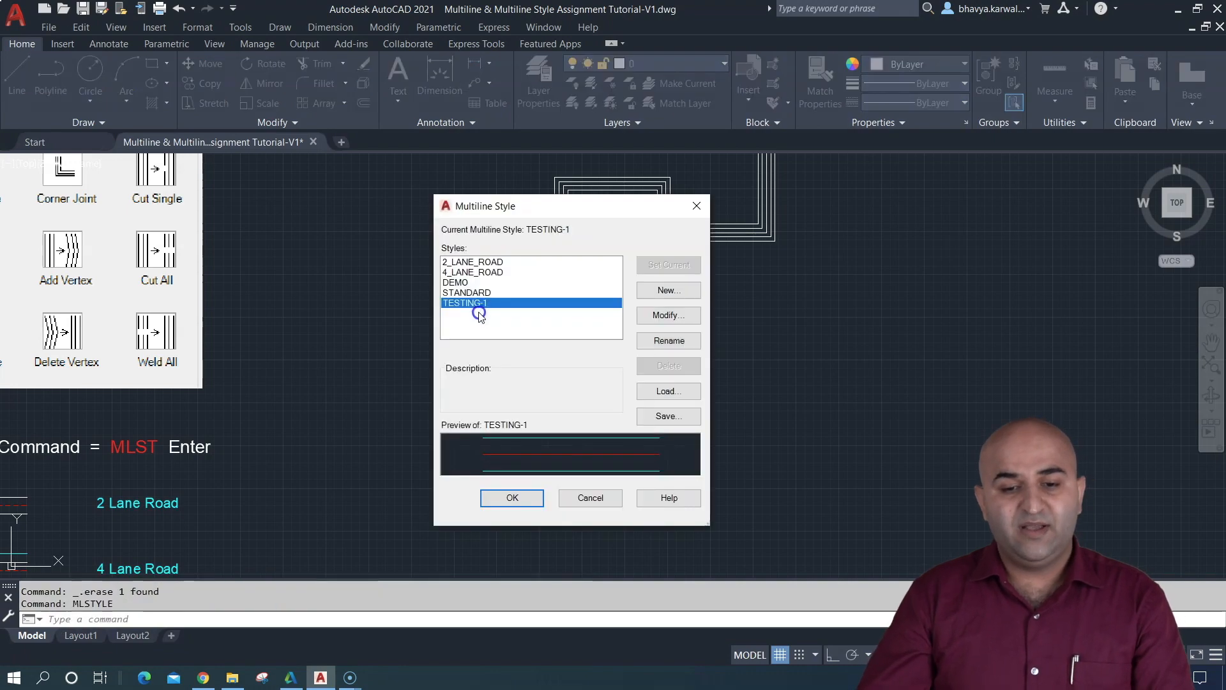
pyautogui.click(671, 315)
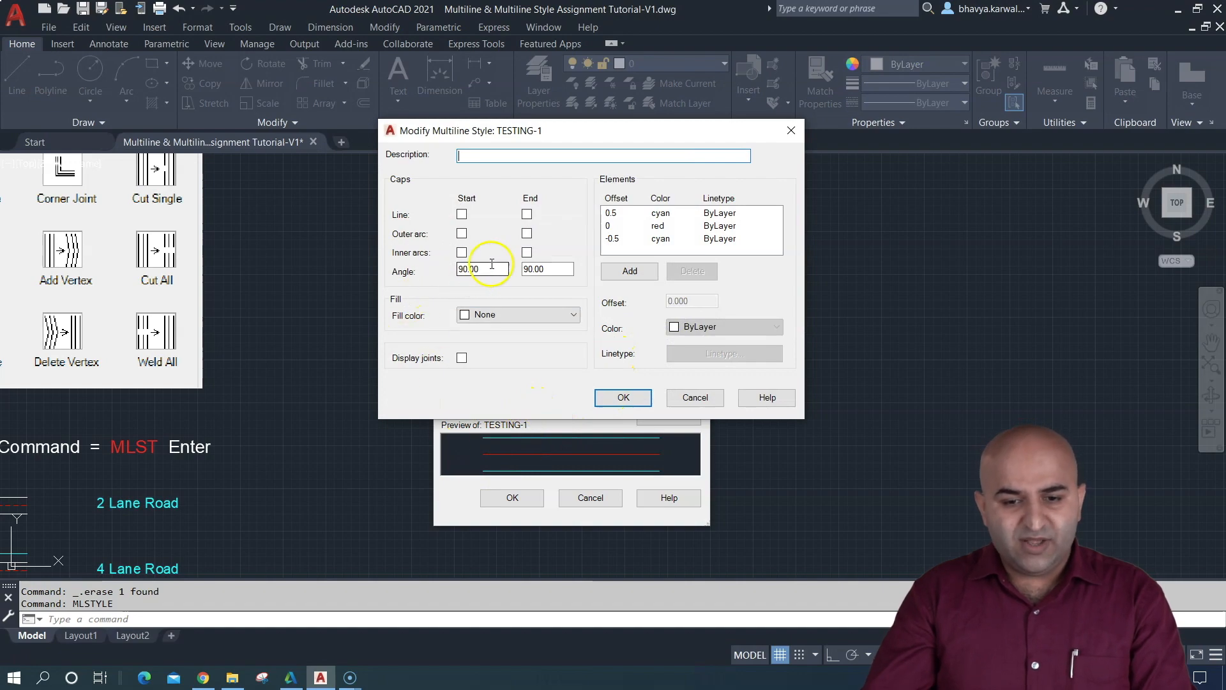
pyautogui.write('45')
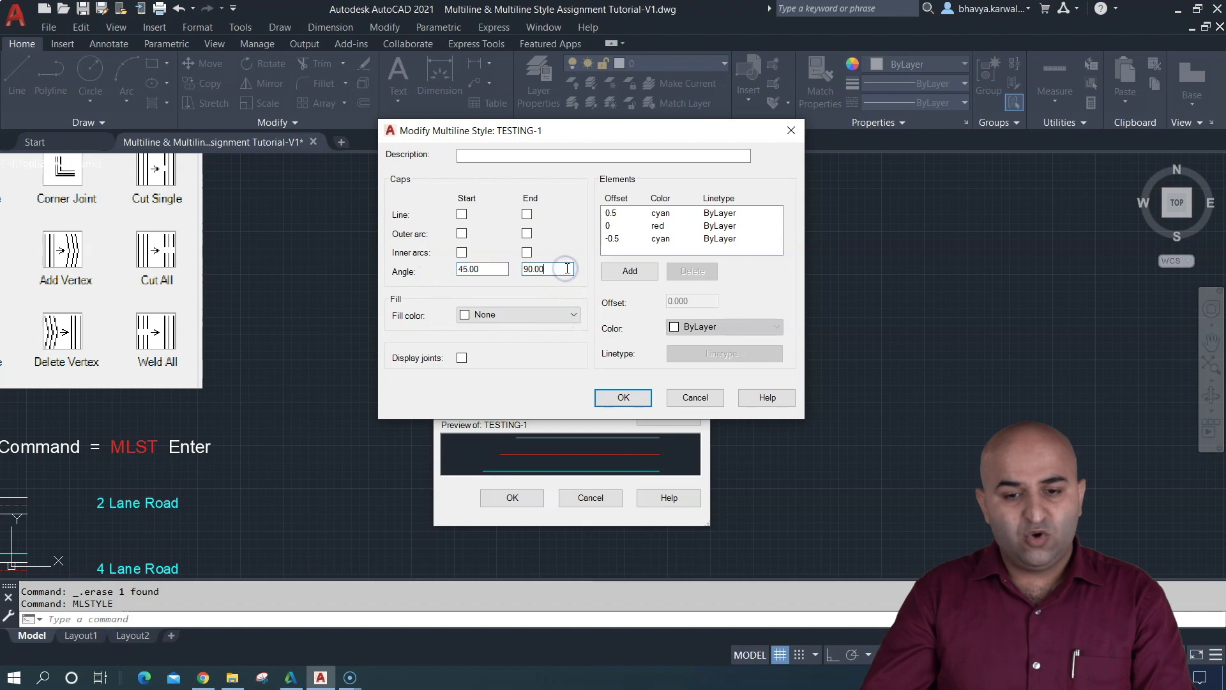
pyautogui.write('45')
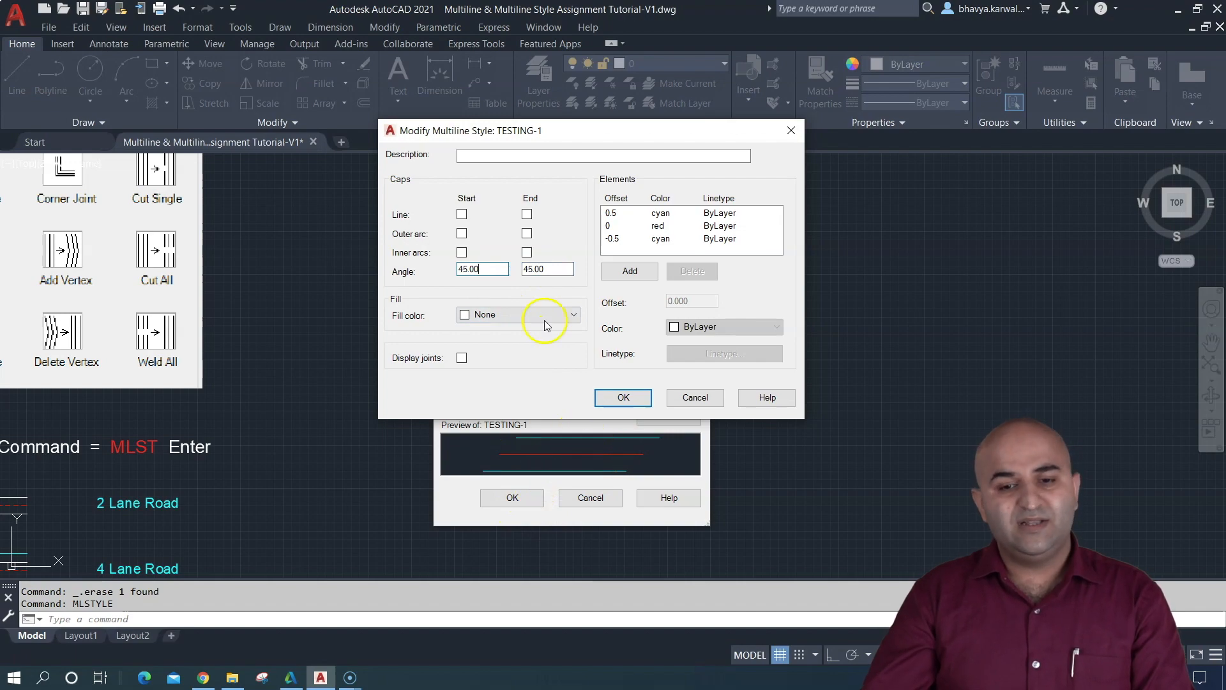
# - Set the start and end cap angles back to 90 and save the TESTING-1 style
pyautogui.doubleClick(548, 269)
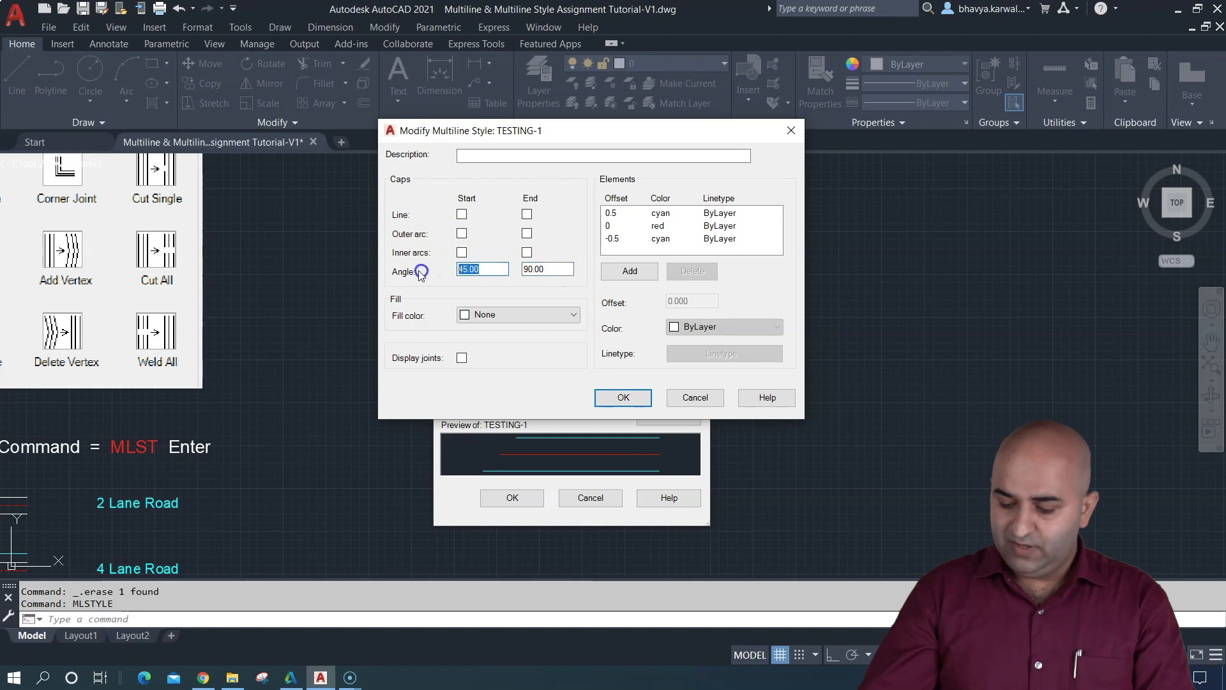
pyautogui.write('90')
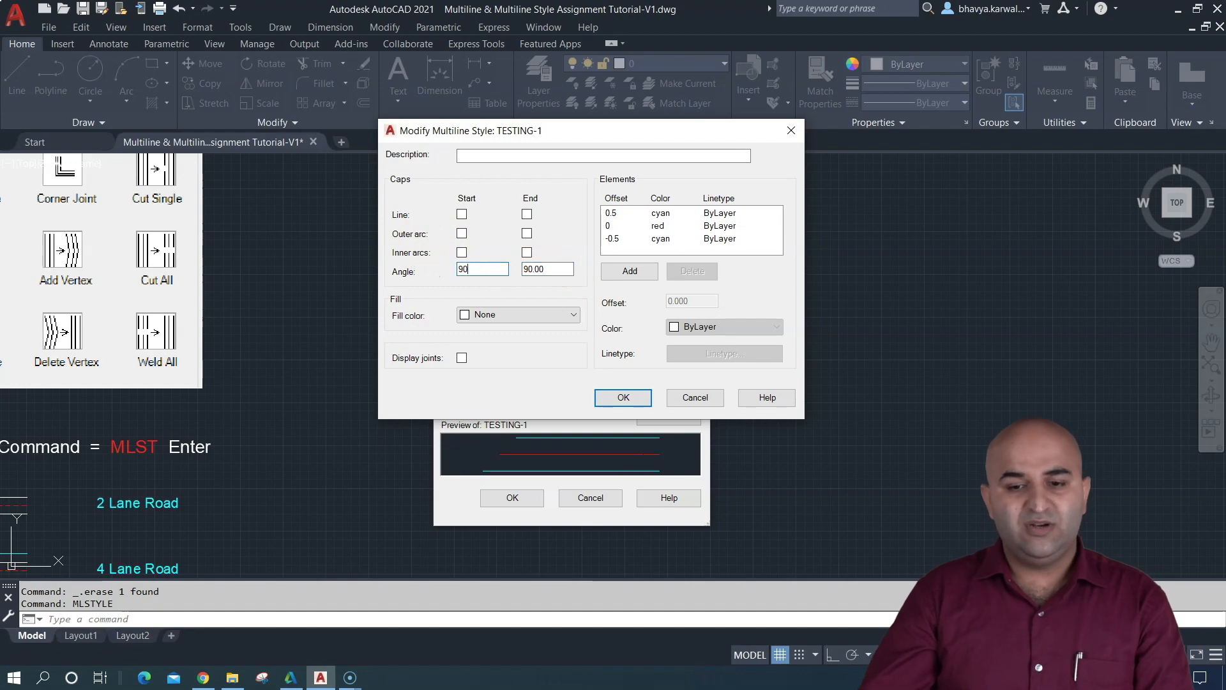
pyautogui.click(624, 398)
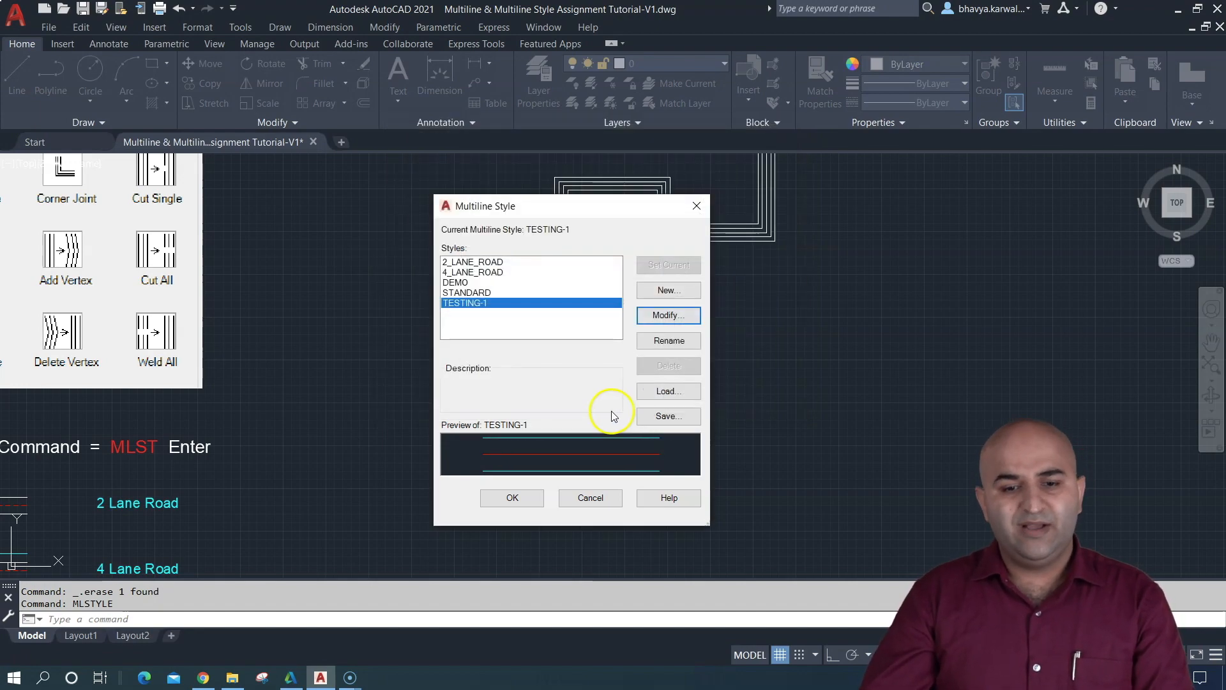
pyautogui.click(523, 496)
# - Draw a TESTING-1 multiline in the empty area beside the exploded lines with Ortho on, stepping up, across and down through rectangular zigzag segments
pyautogui.scroll(-2, 744, 340)
pyautogui.moveTo(744, 339)
pyautogui.mouseDown(button='middle')
pyautogui.moveTo(637, 367)
pyautogui.moveTo(233, 375)
pyautogui.mouseUp(button='middle')
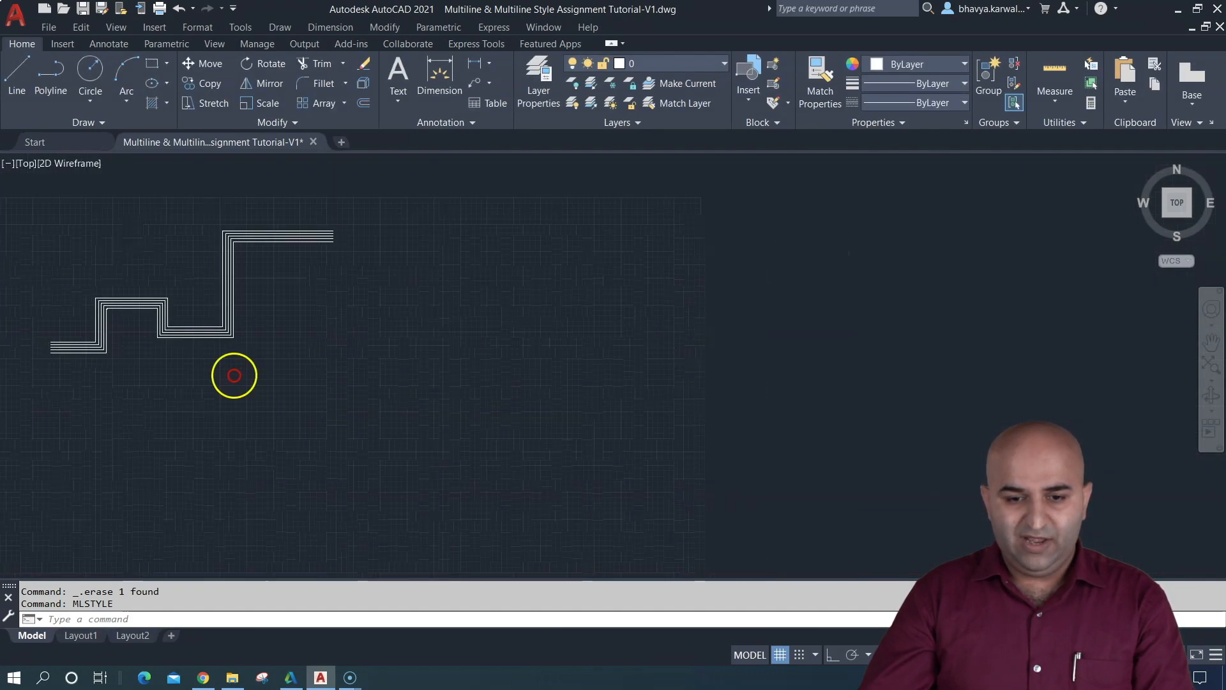
pyautogui.scroll(5, 300, 347)
pyautogui.moveTo(484, 346); pyautogui.dragTo(277, 483, button='middle')
pyautogui.write('ml')
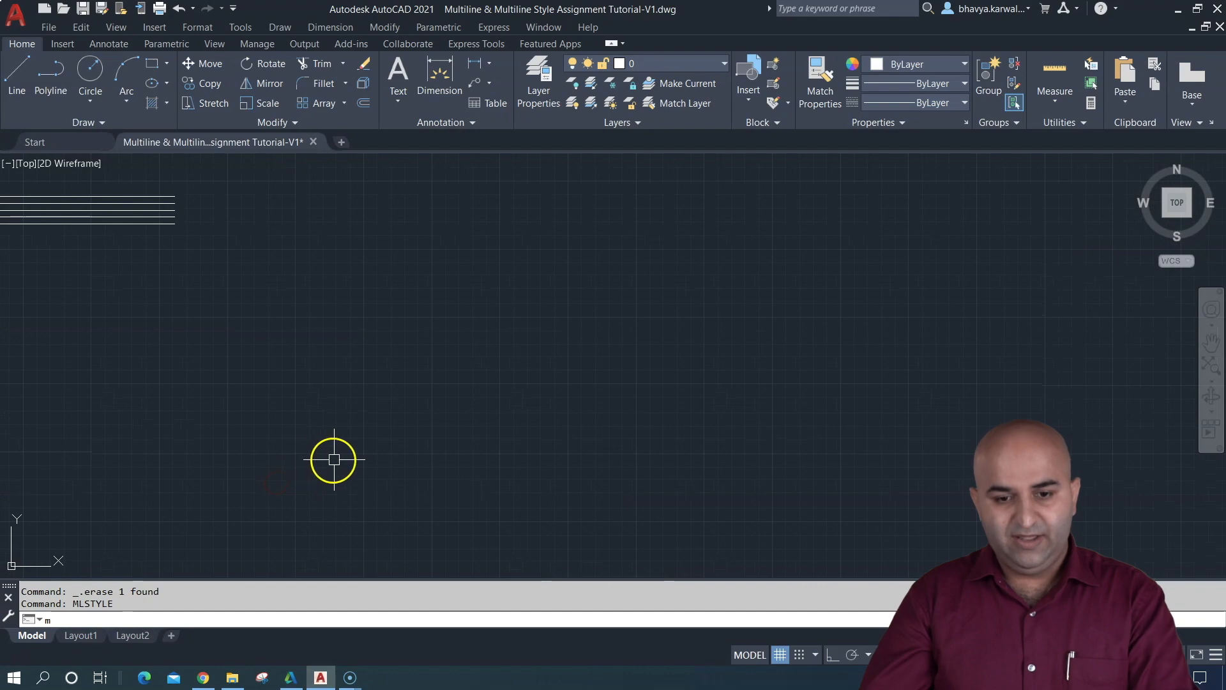
pyautogui.press('Return')
pyautogui.click(343, 427)
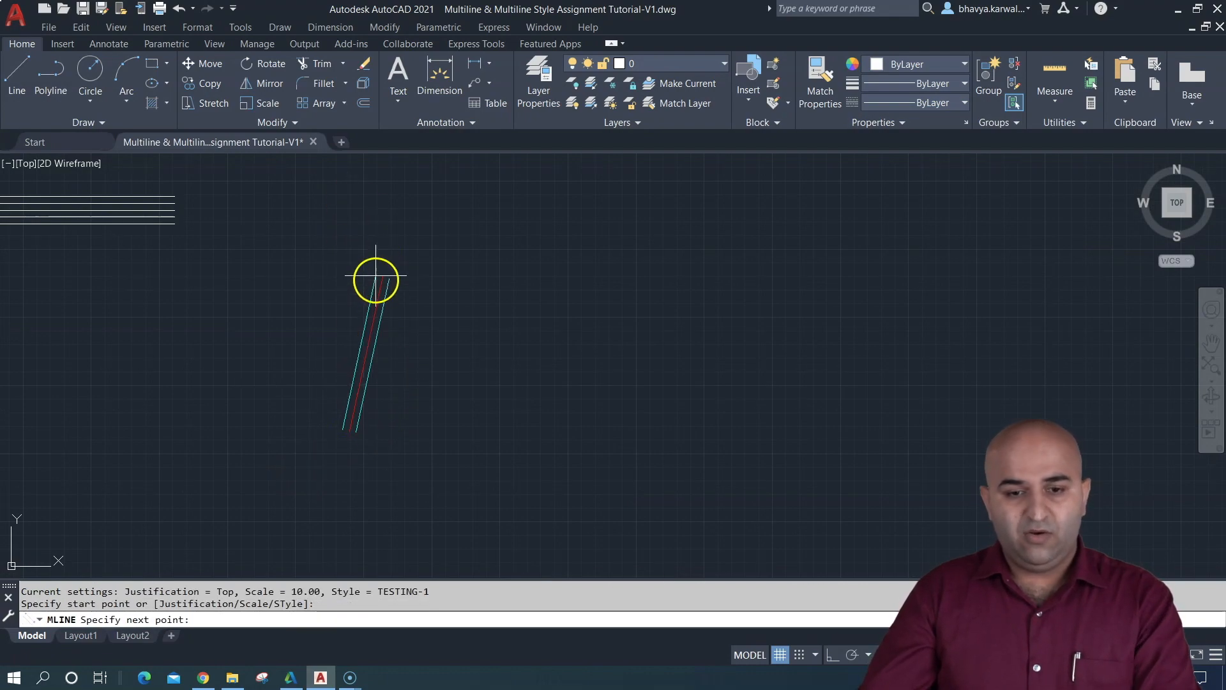
pyautogui.press('F8')
pyautogui.click(361, 211)
pyautogui.click(535, 210)
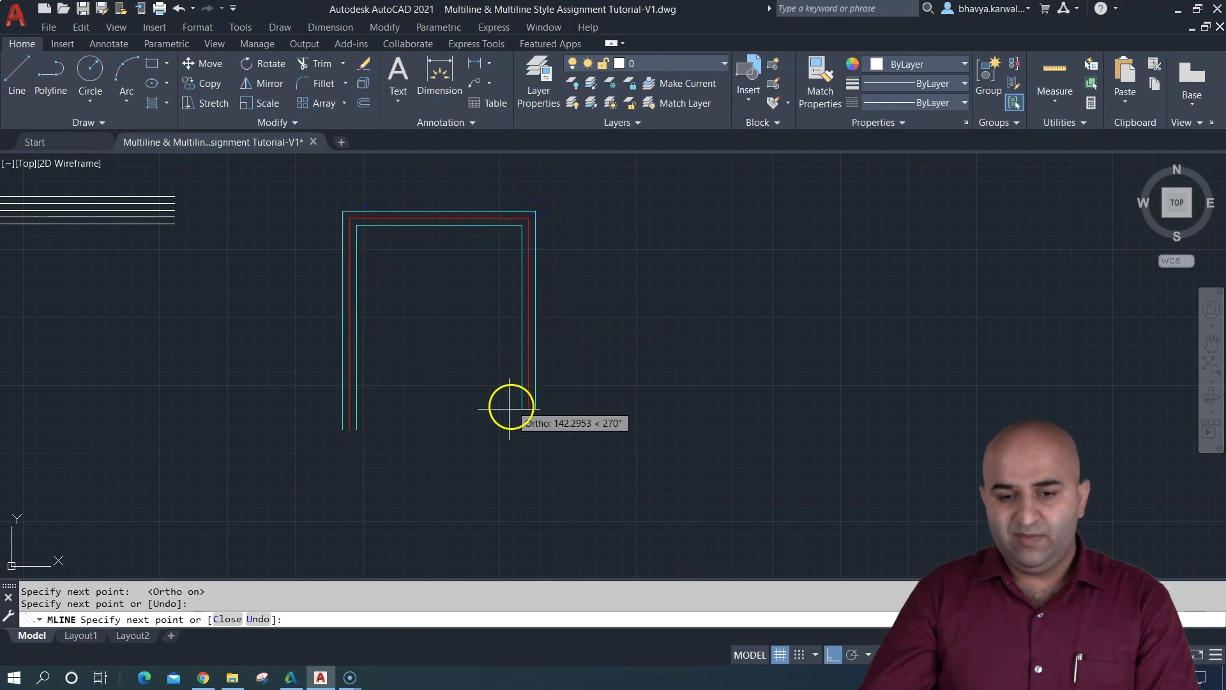
pyautogui.click(487, 479)
pyautogui.click(755, 480)
pyautogui.click(751, 328)
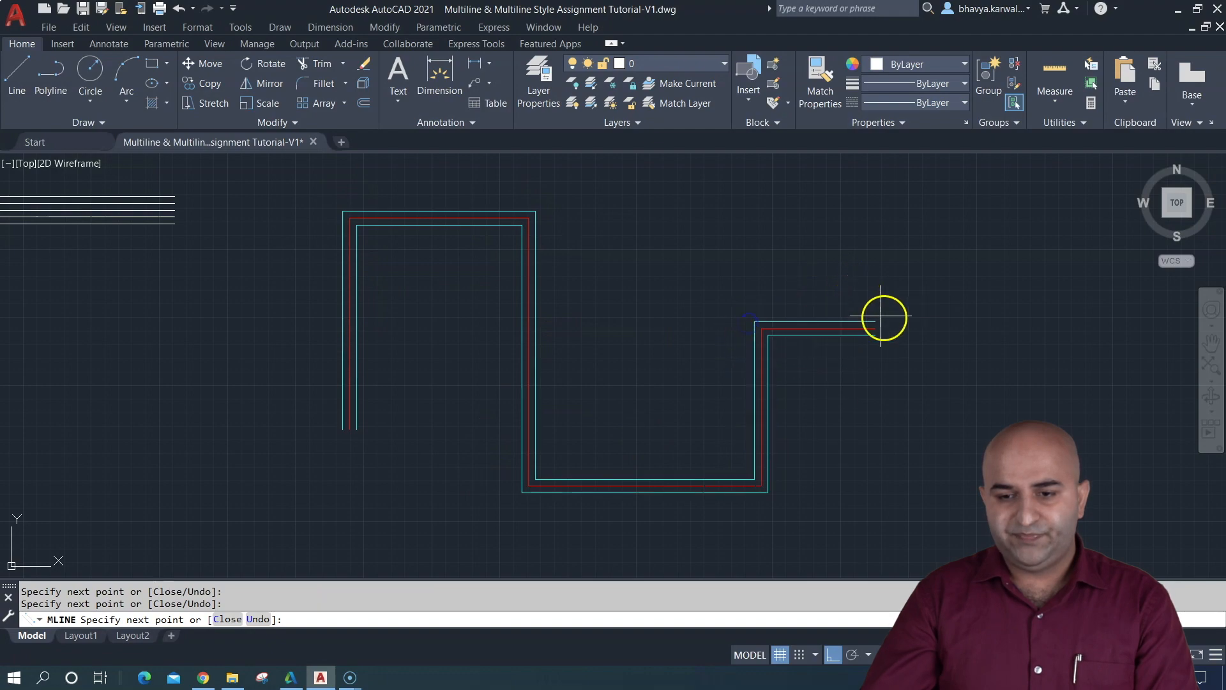
pyautogui.click(900, 327)
pyautogui.click(897, 221)
pyautogui.click(1055, 222)
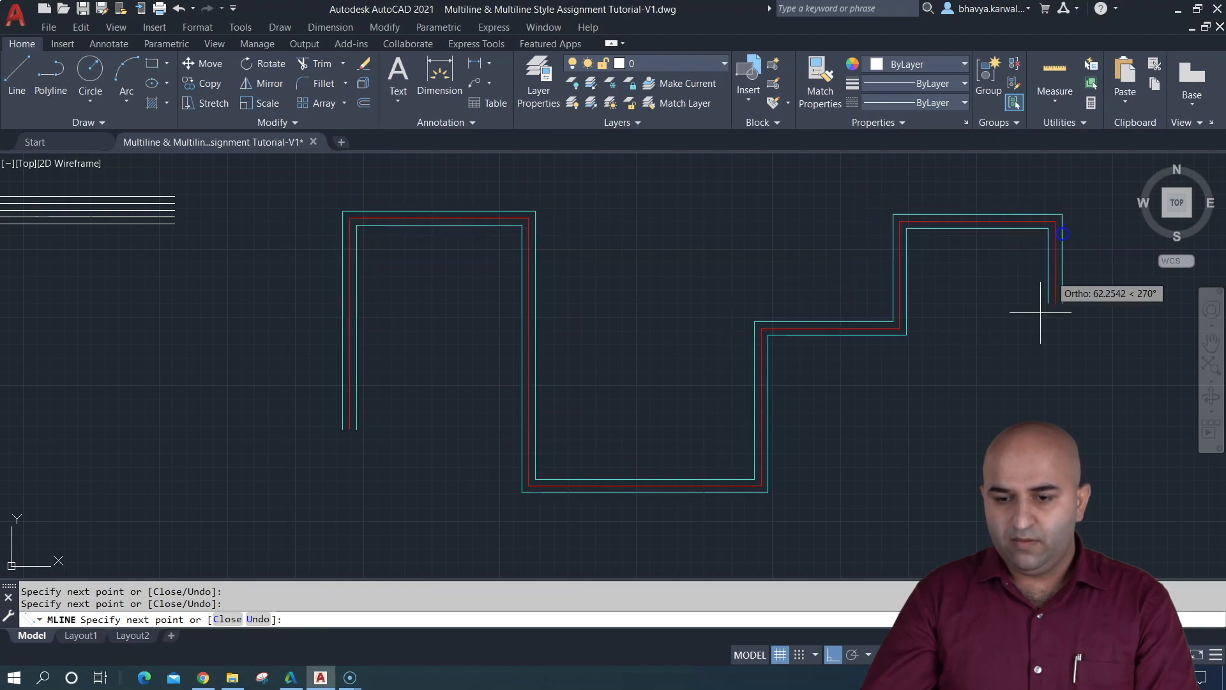
# - Continue the multiline down and back across its own earlier vertical segments so that it crosses itself three times, and end it
pyautogui.click(1048, 412)
pyautogui.click(637, 412)
pyautogui.click(633, 315)
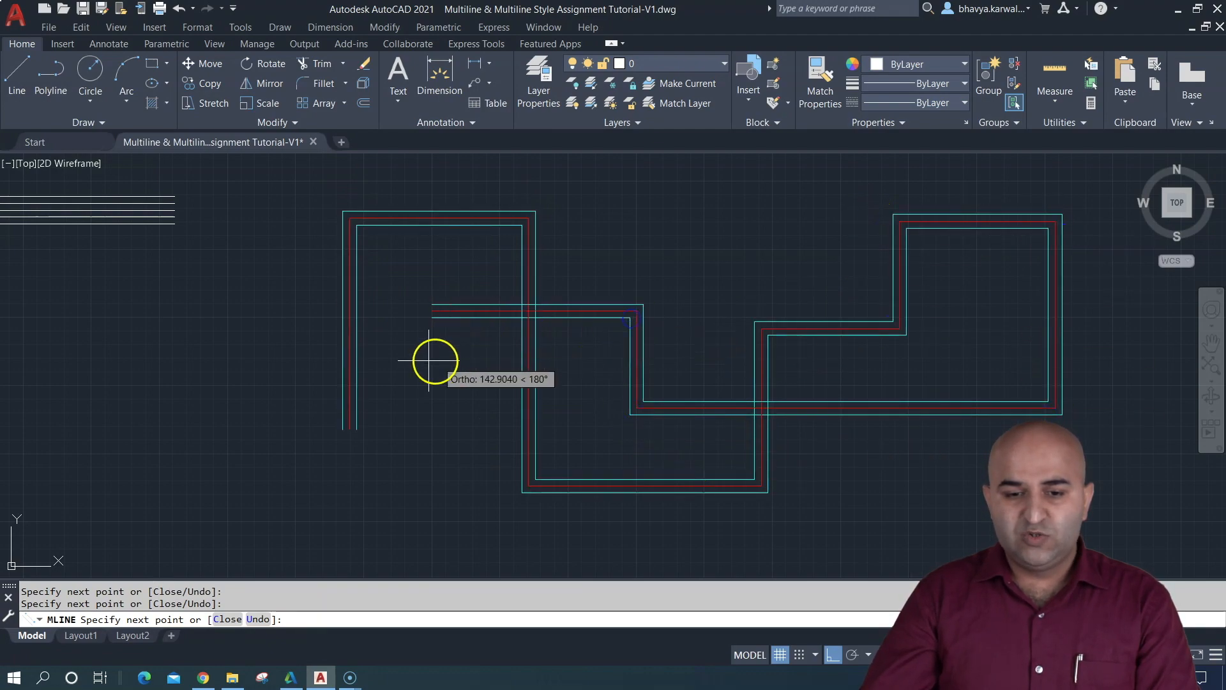
pyautogui.click(280, 336)
pyautogui.press('Escape')
# - Apply the Closed Cross multiline edit tool to the leftmost crossing, picking the vertical segment first and the horizontal one second
pyautogui.scroll(4, 342, 327)
pyautogui.scroll(2, 355, 329)
pyautogui.moveTo(358, 330); pyautogui.dragTo(397, 444, button='middle')
pyautogui.scroll(-4, 396, 438)
pyautogui.scroll(2, 399, 389)
pyautogui.moveTo(399, 398); pyautogui.dragTo(395, 271, button='middle')
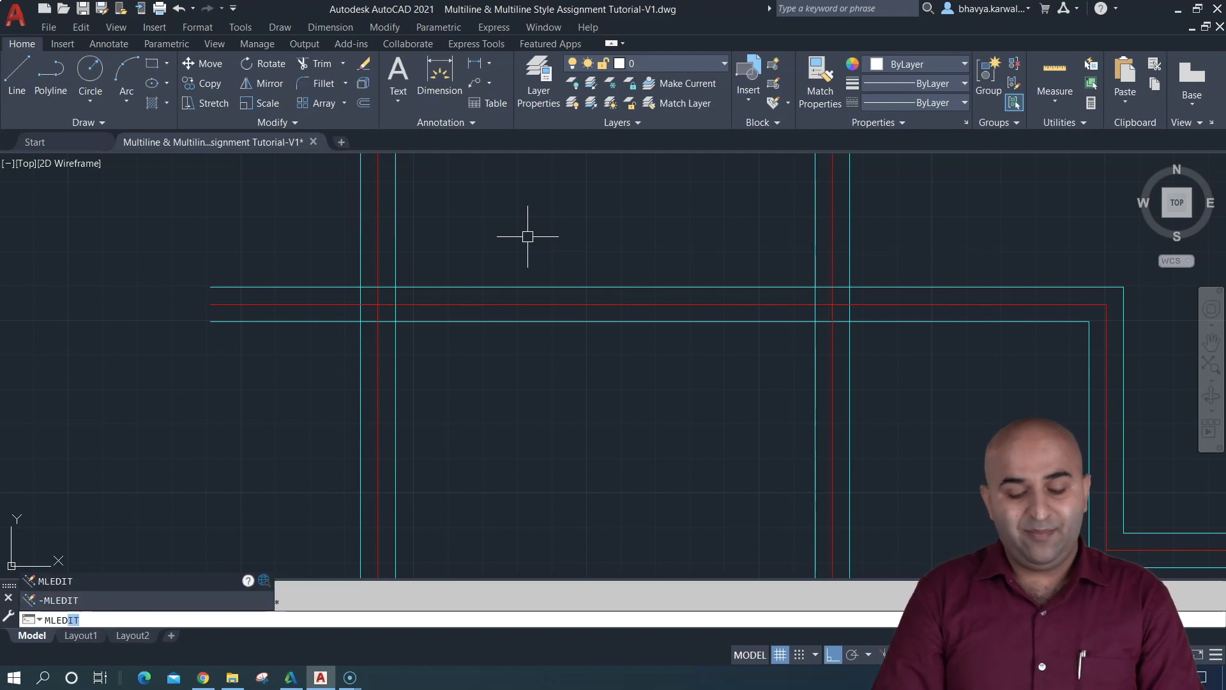
pyautogui.write('t')
pyautogui.press('Return')
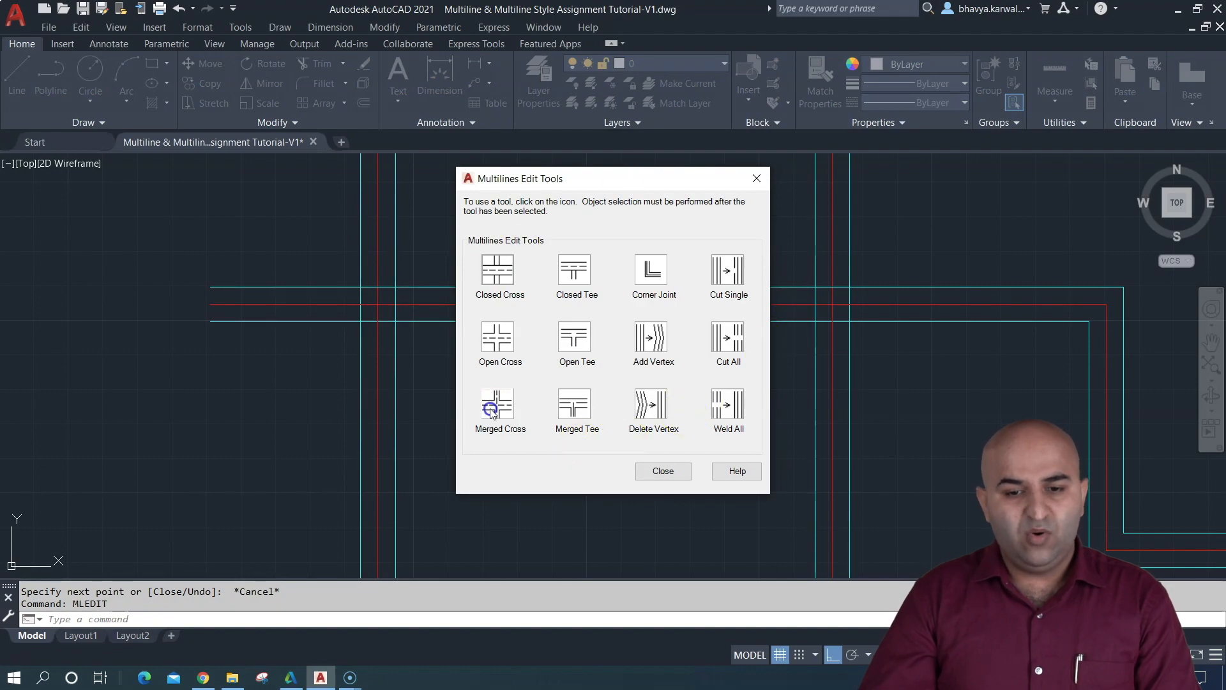
pyautogui.click(497, 271)
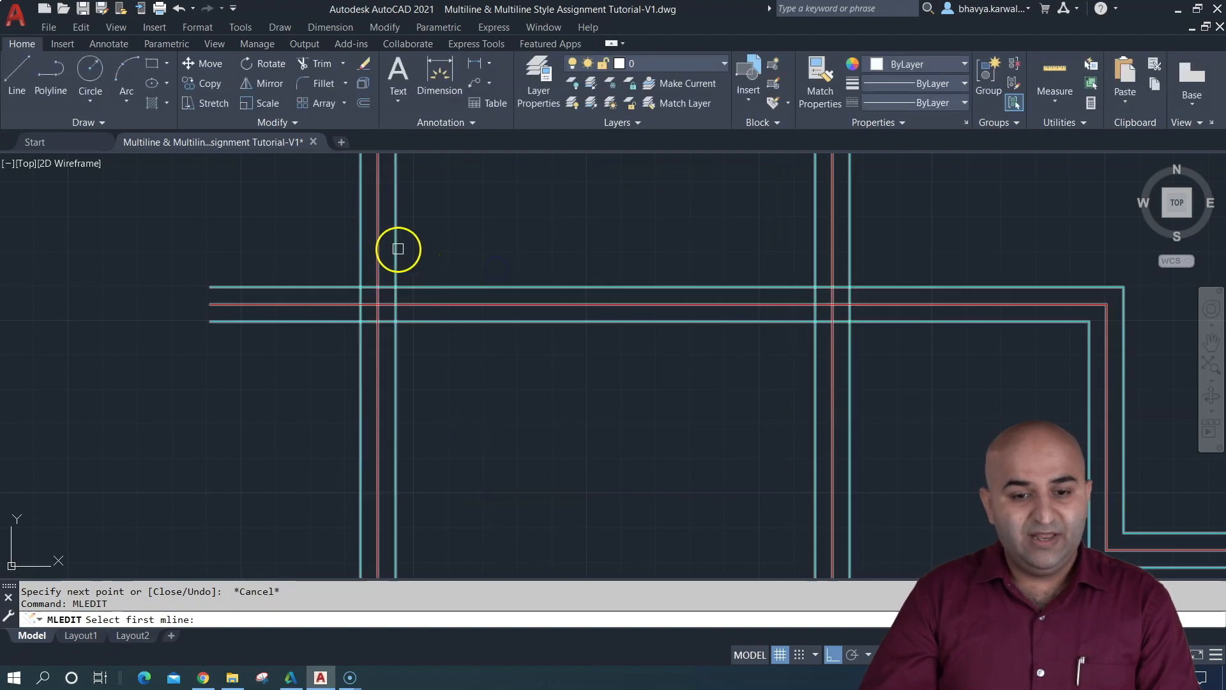
pyautogui.click(392, 241)
pyautogui.click(444, 286)
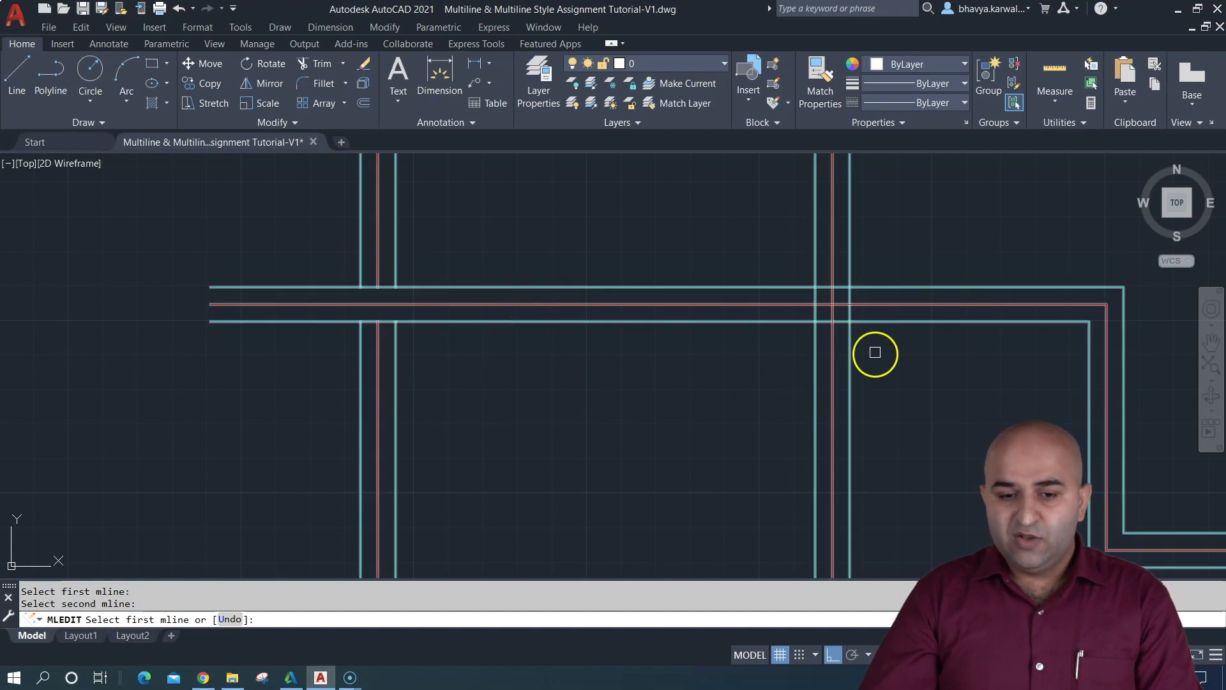
# - Apply Closed Cross to the second crossing on the same horizontal run, and end the multiline edit
pyautogui.click(881, 320)
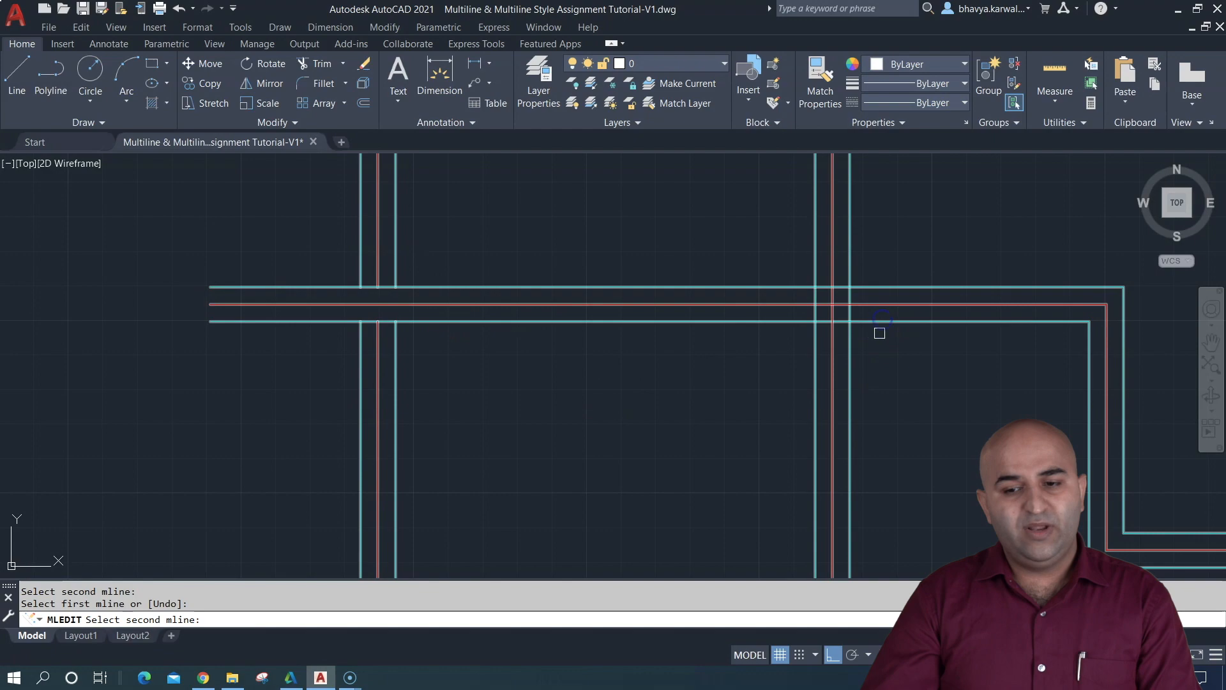
pyautogui.click(877, 335)
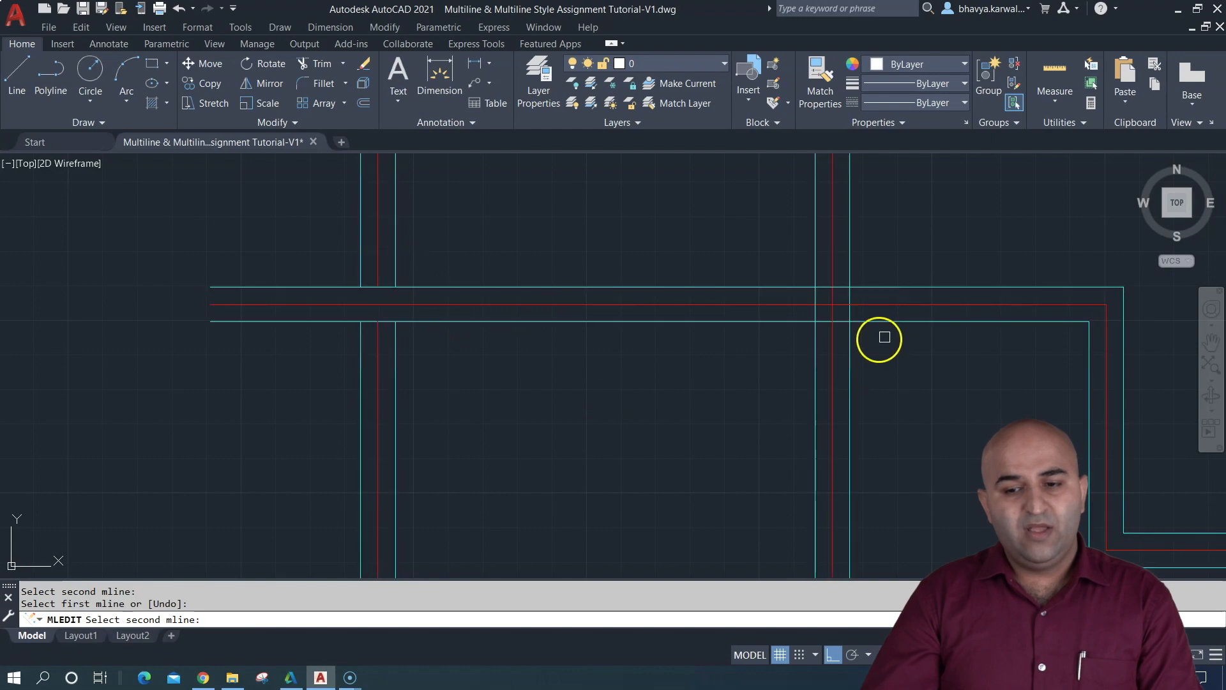
pyautogui.click(853, 348)
pyautogui.click(856, 348)
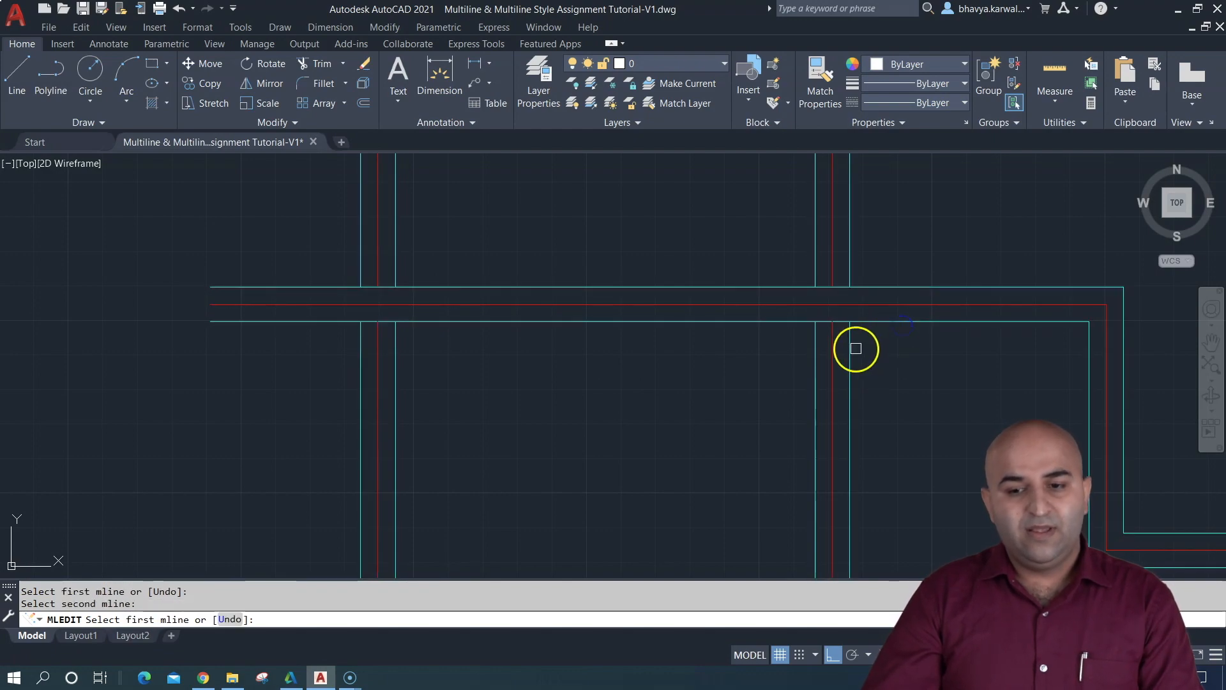
pyautogui.scroll(-2, 913, 364)
pyautogui.moveTo(923, 372)
pyautogui.mouseDown(button='middle')
pyautogui.moveTo(704, 371)
pyautogui.moveTo(668, 335)
pyautogui.mouseUp(button='middle')
pyautogui.scroll(-3, 542, 364)
pyautogui.press('Escape')
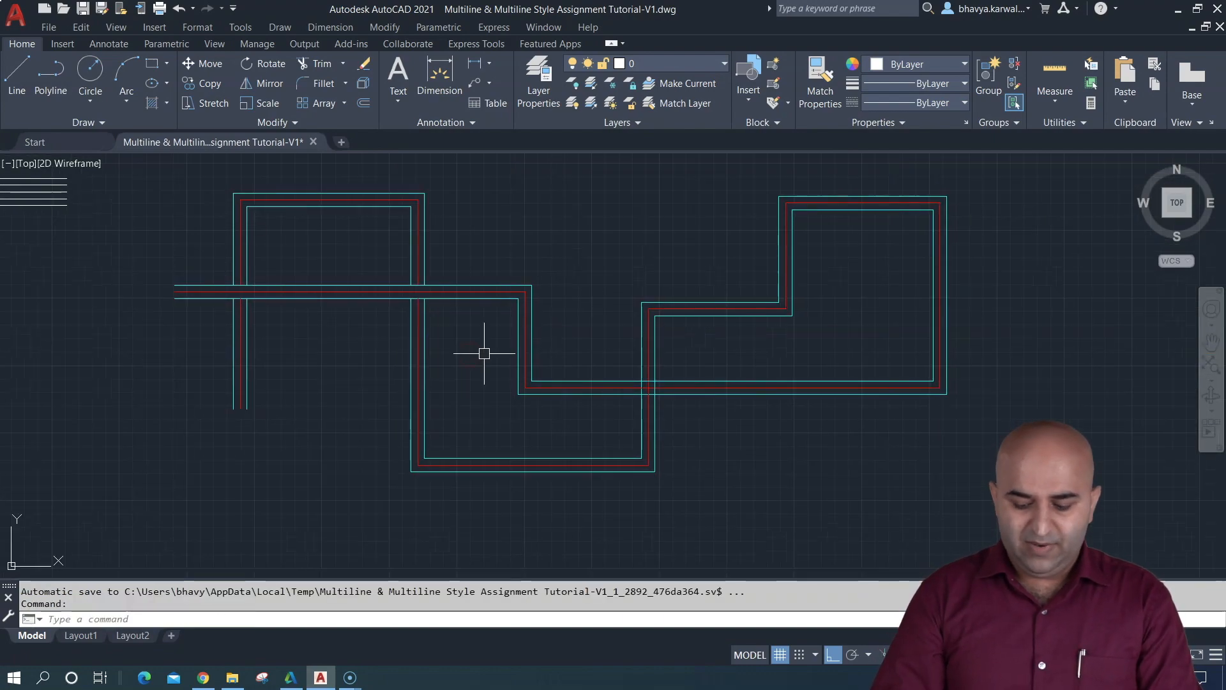
# - Apply the Open Cross multiline edit tool to the remaining lower crossing, and view the multiline edit tools once more
pyautogui.press('Up')
pyautogui.press('Return')
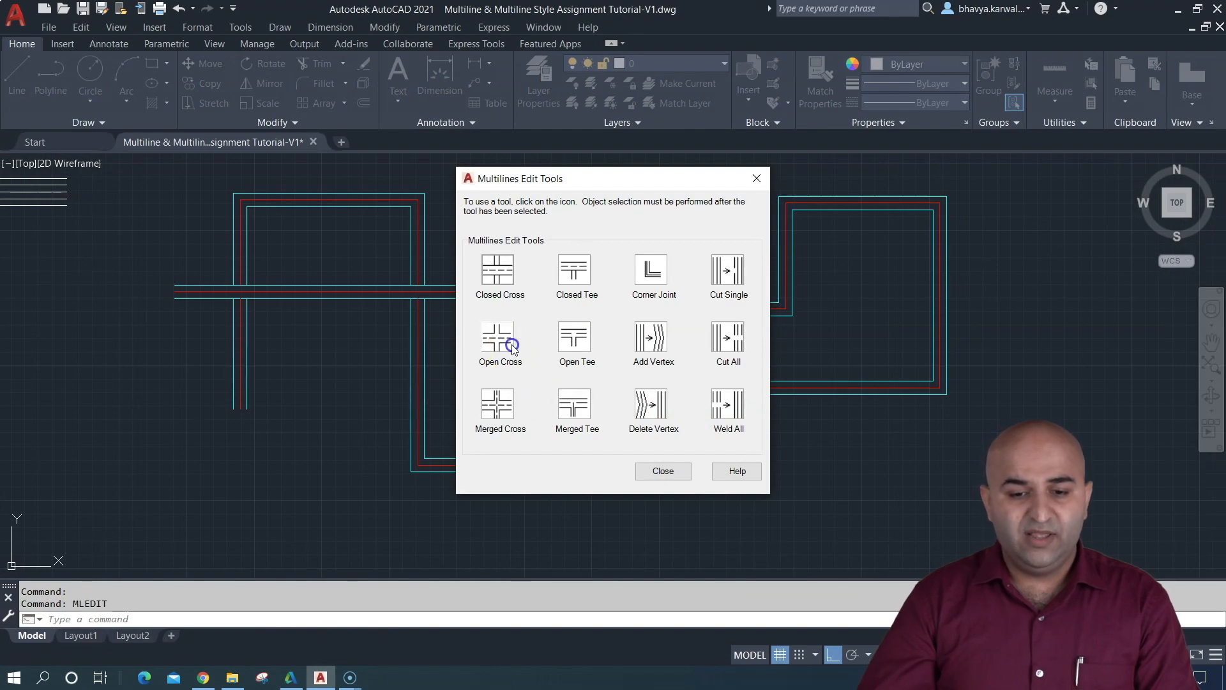
pyautogui.click(498, 339)
pyautogui.scroll(5, 639, 389)
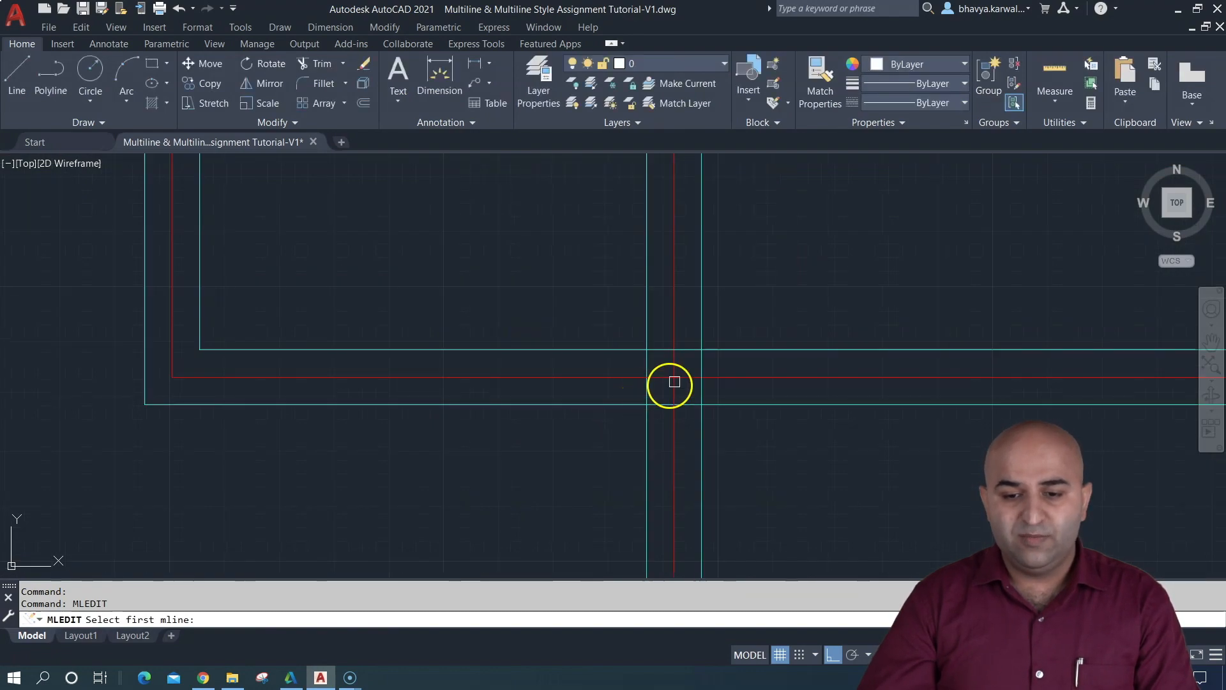
pyautogui.click(700, 301)
pyautogui.click(751, 349)
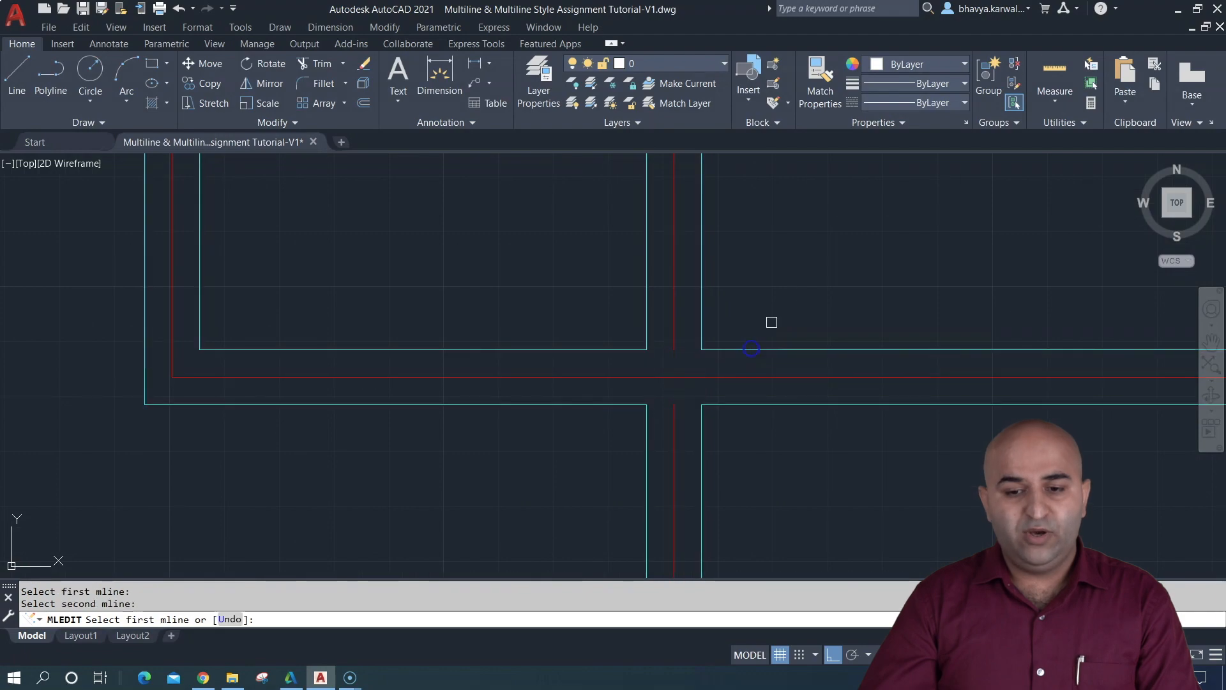
pyautogui.scroll(-4, 739, 356)
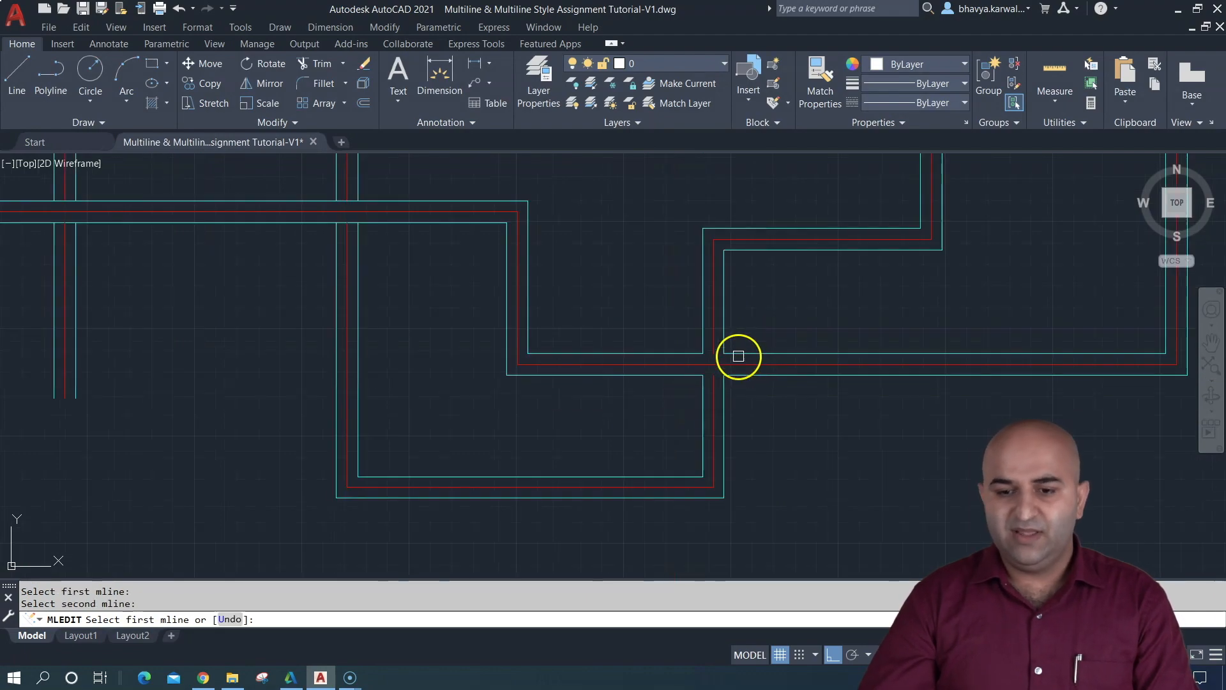
pyautogui.scroll(-5, 738, 356)
pyautogui.press('Escape')
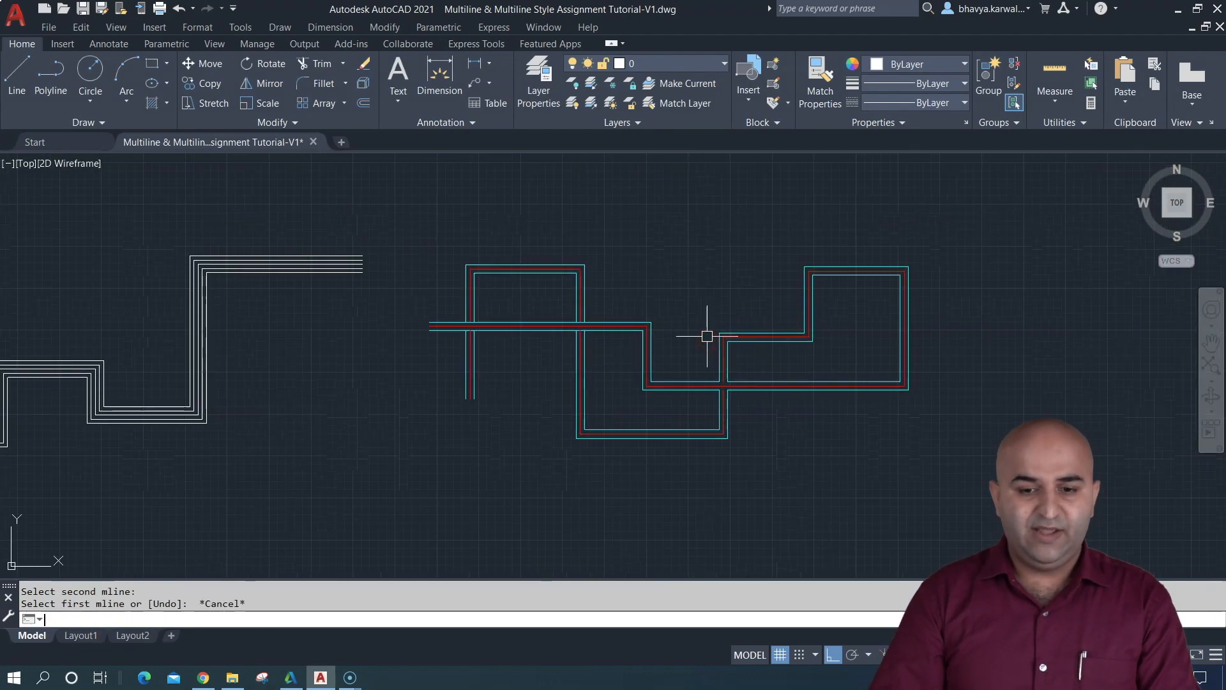
pyautogui.press('Return')
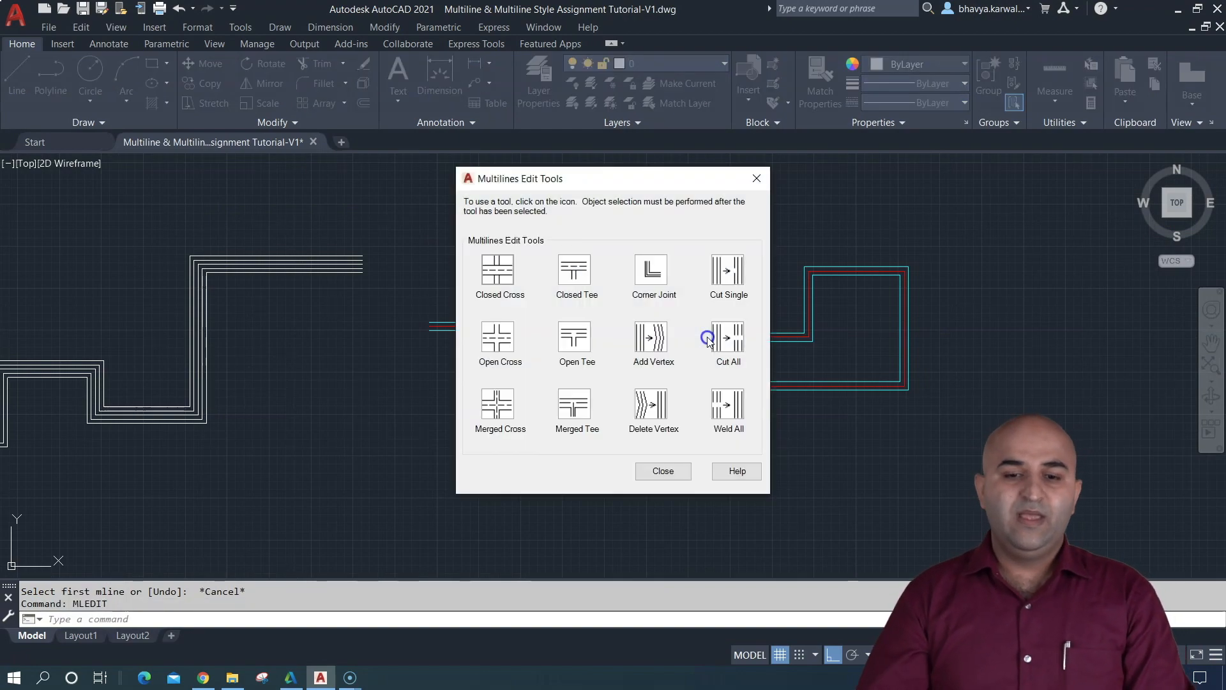
pyautogui.press('Escape')
# - Erase the exploded zigzag lines and the self-crossing TESTING-1 multiline beside the tutorial samples
pyautogui.scroll(-5, 710, 343)
pyautogui.moveTo(646, 355); pyautogui.dragTo(742, 333, button='middle')
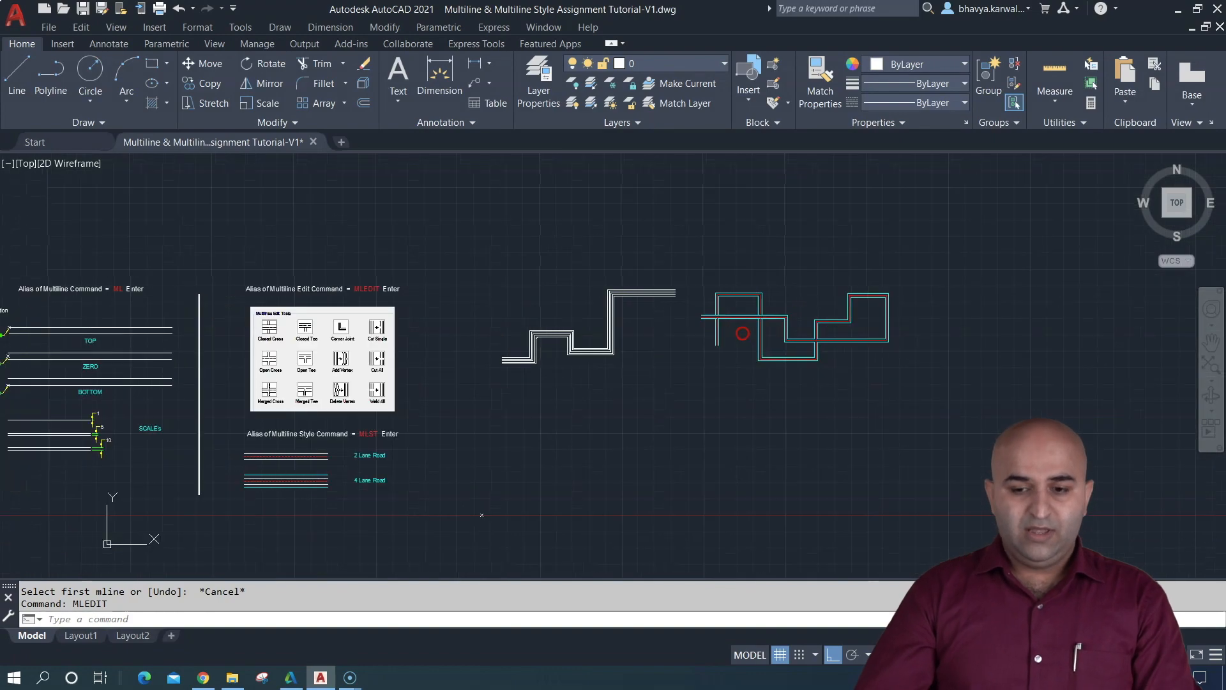
pyautogui.click(917, 240)
pyautogui.click(422, 451)
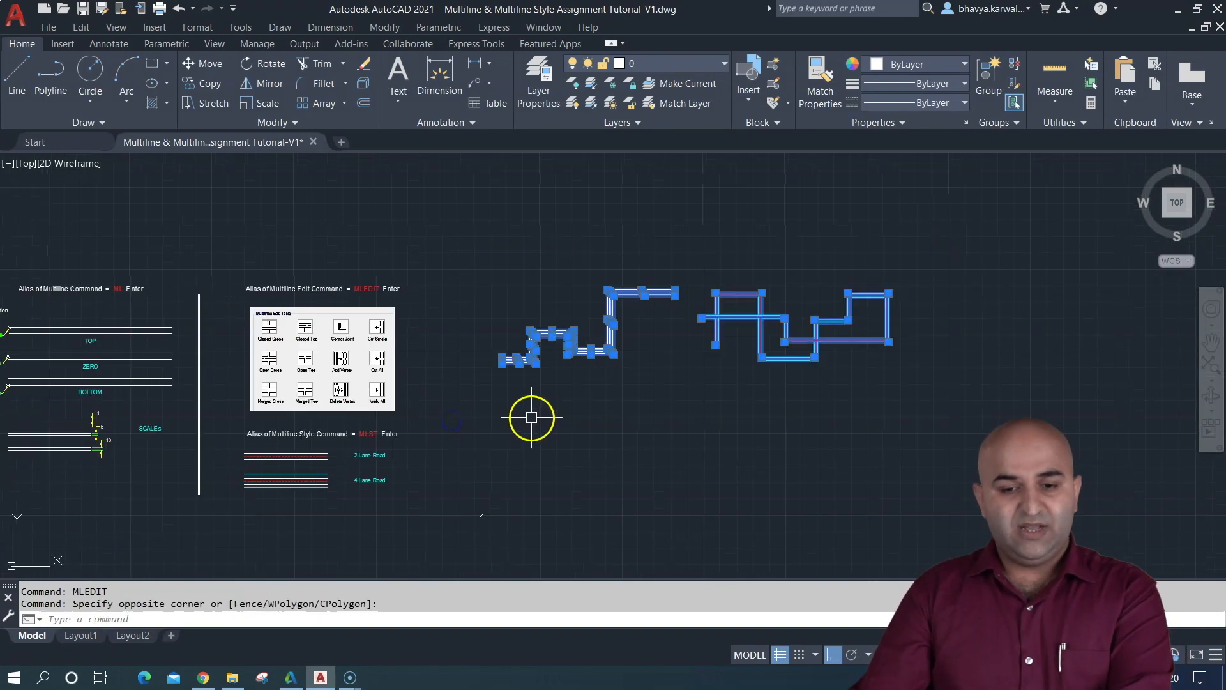
pyautogui.press('Delete')
# - Zoom to the drawing's extents to show all the multiline tutorial notes and samples
pyautogui.moveTo(170, 466)
pyautogui.mouseDown(button='middle')
pyautogui.moveTo(455, 386)
pyautogui.moveTo(440, 425)
pyautogui.mouseUp(button='middle')
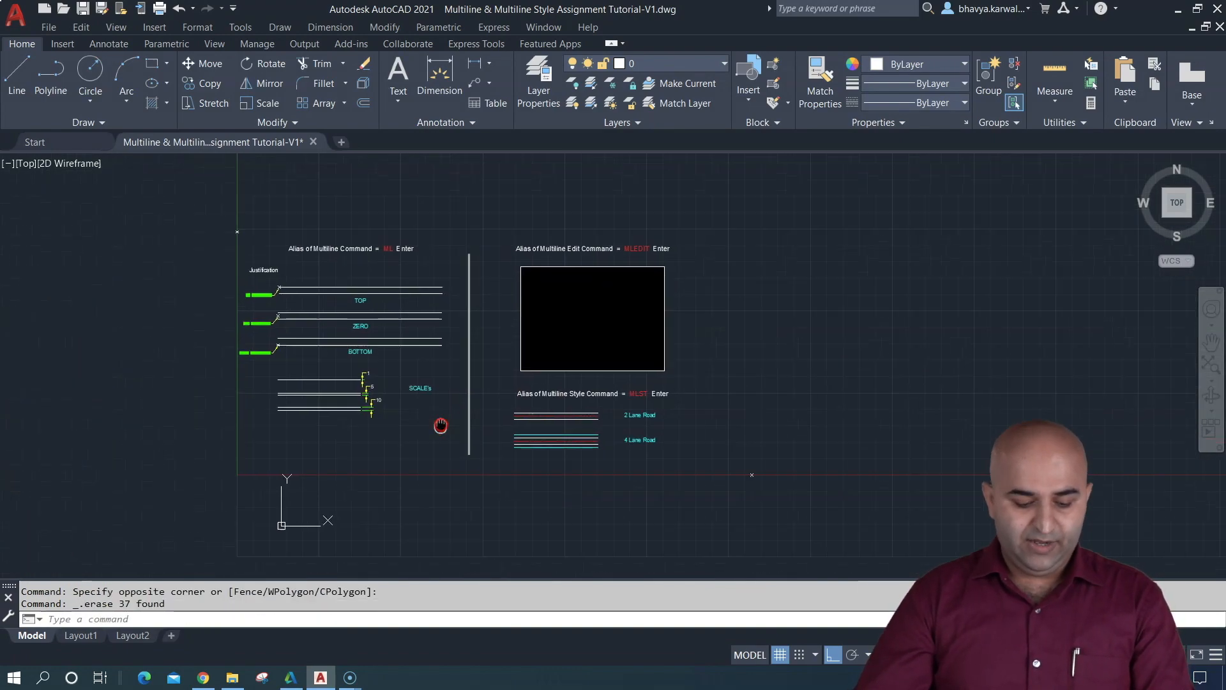
pyautogui.write('z')
pyautogui.press('Return')
pyautogui.write('e')
pyautogui.press('Return')
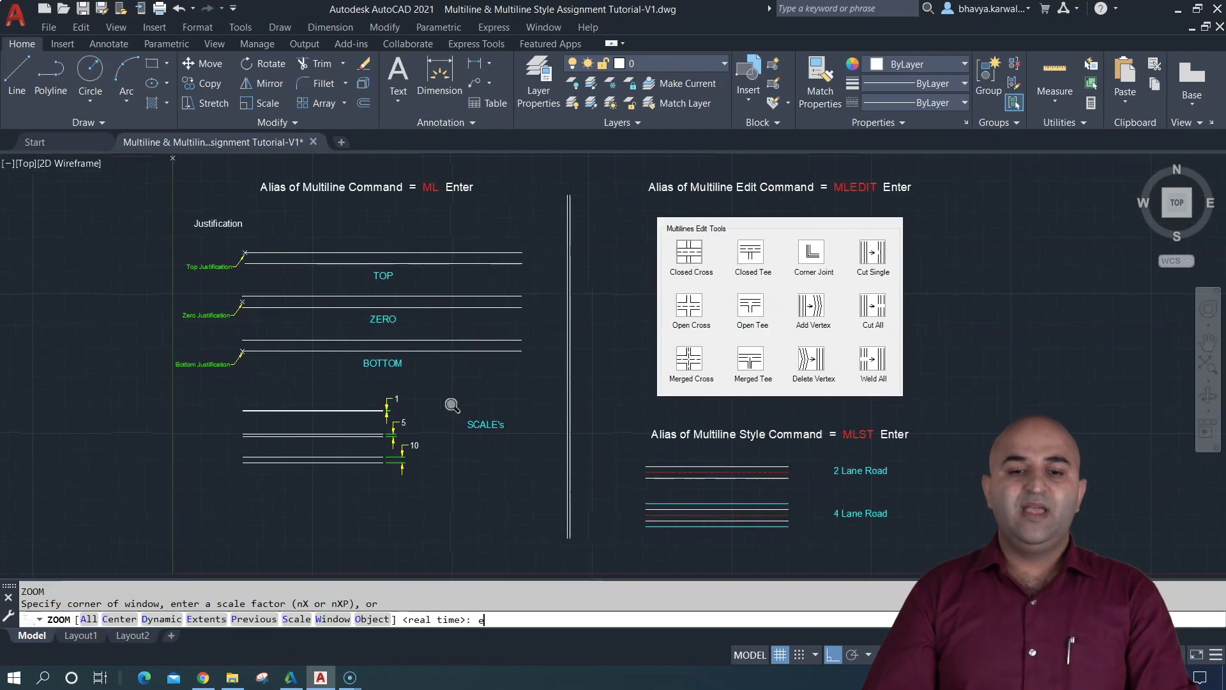
pyautogui.press('Return')
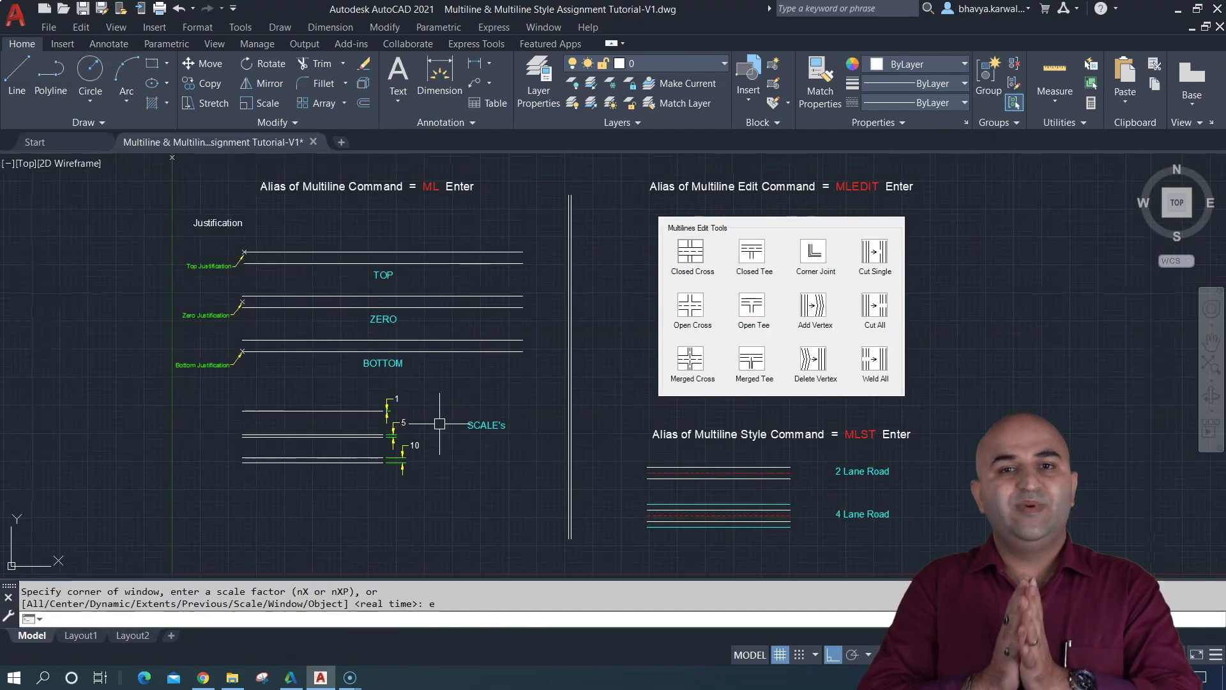